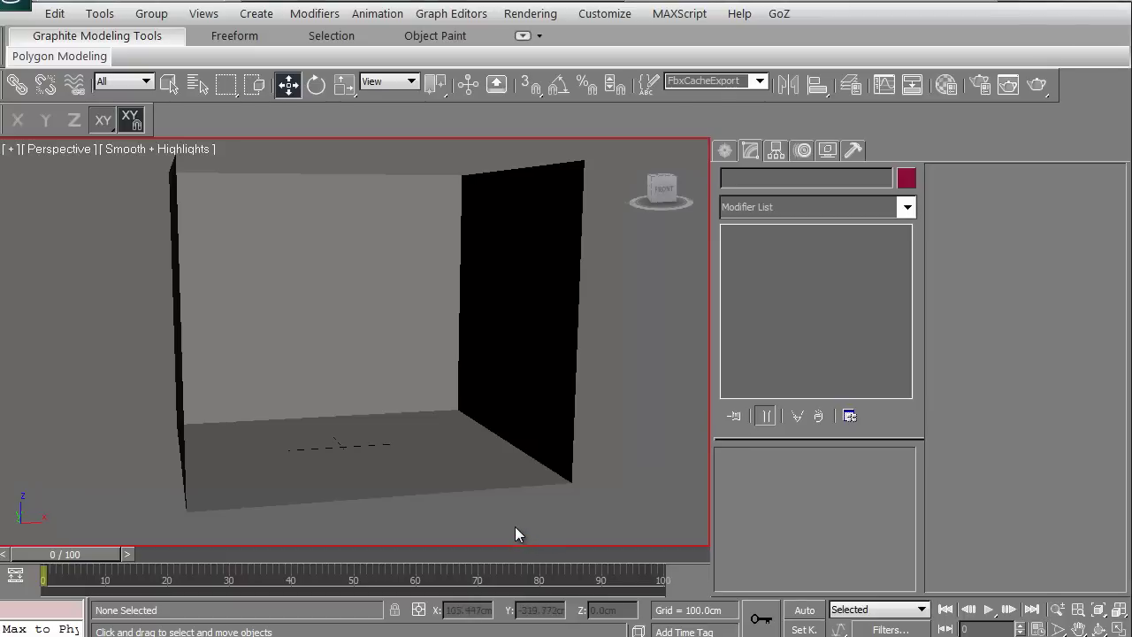
# - Restore the four-viewport layout with Alt+W, then select and deselect Box001 to check it
pyautogui.hotkey('alt', 'w')
pyautogui.click(107, 308)
pyautogui.click(168, 263)
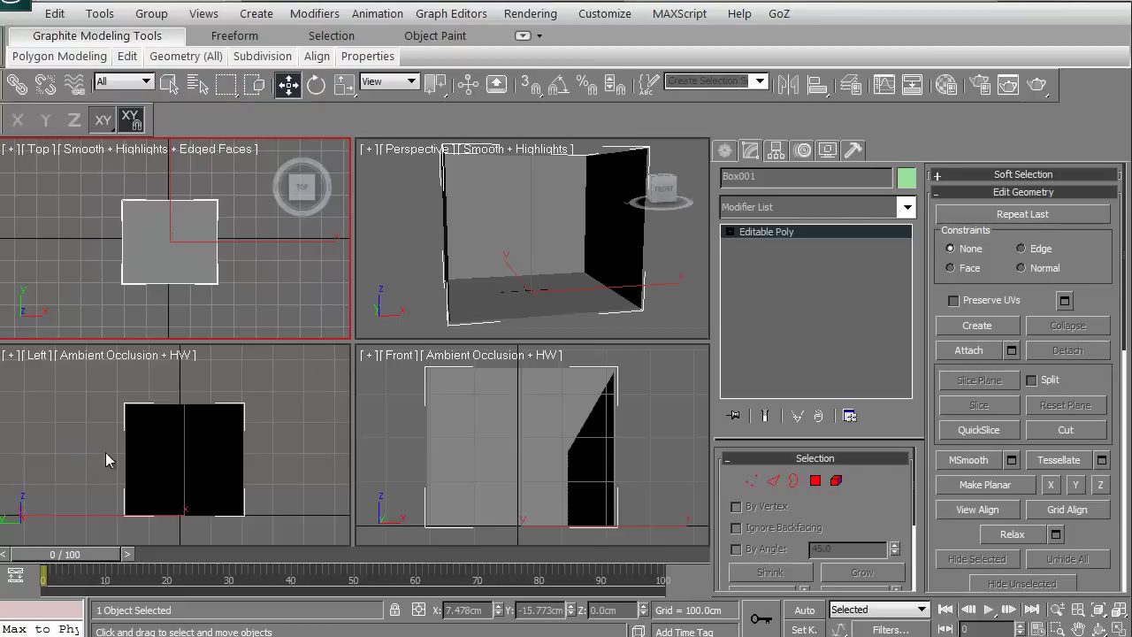
pyautogui.click(166, 451)
pyautogui.click(410, 457)
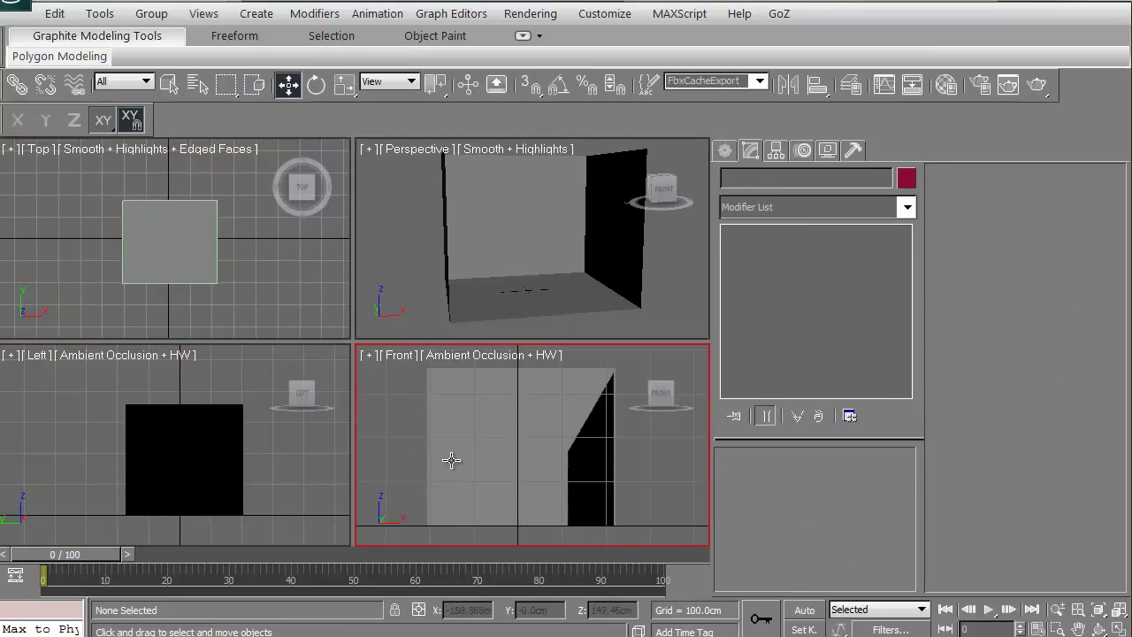
pyautogui.click(454, 459)
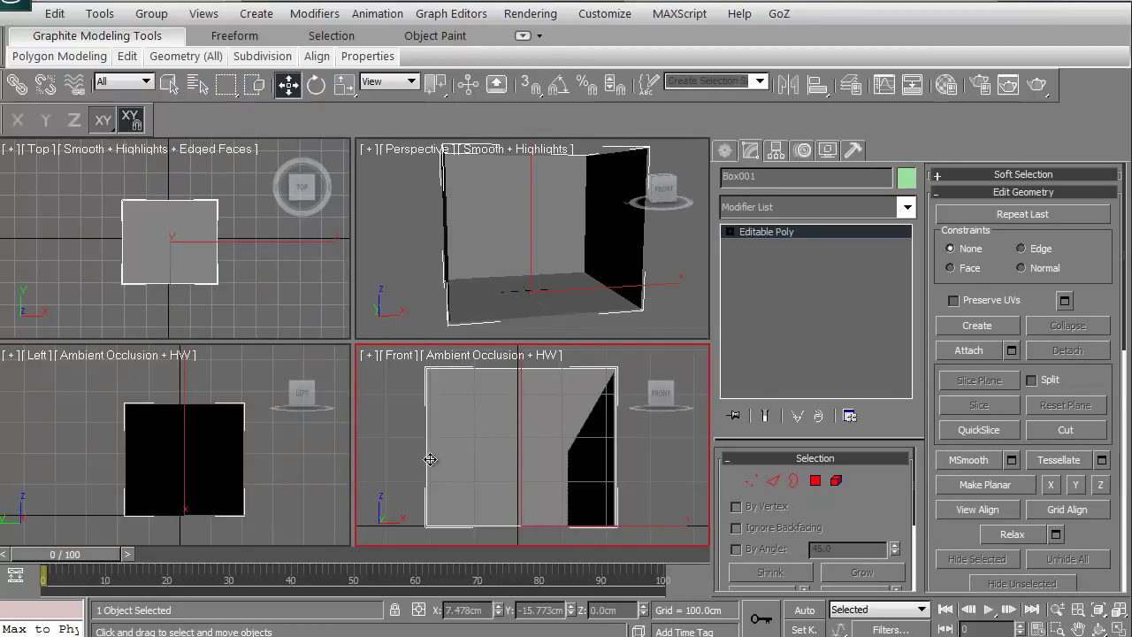
pyautogui.click(426, 460)
pyautogui.moveTo(418, 332)
pyautogui.keyDown('alt'); pyautogui.mouseDown(button='middle')
pyautogui.moveTo(424, 309)
pyautogui.moveTo(174, 299)
pyautogui.moveTo(181, 268)
pyautogui.mouseUp(button='middle'); pyautogui.keyUp('alt')
pyautogui.scroll(3, 177, 284)
pyautogui.scroll(-2, 182, 269)
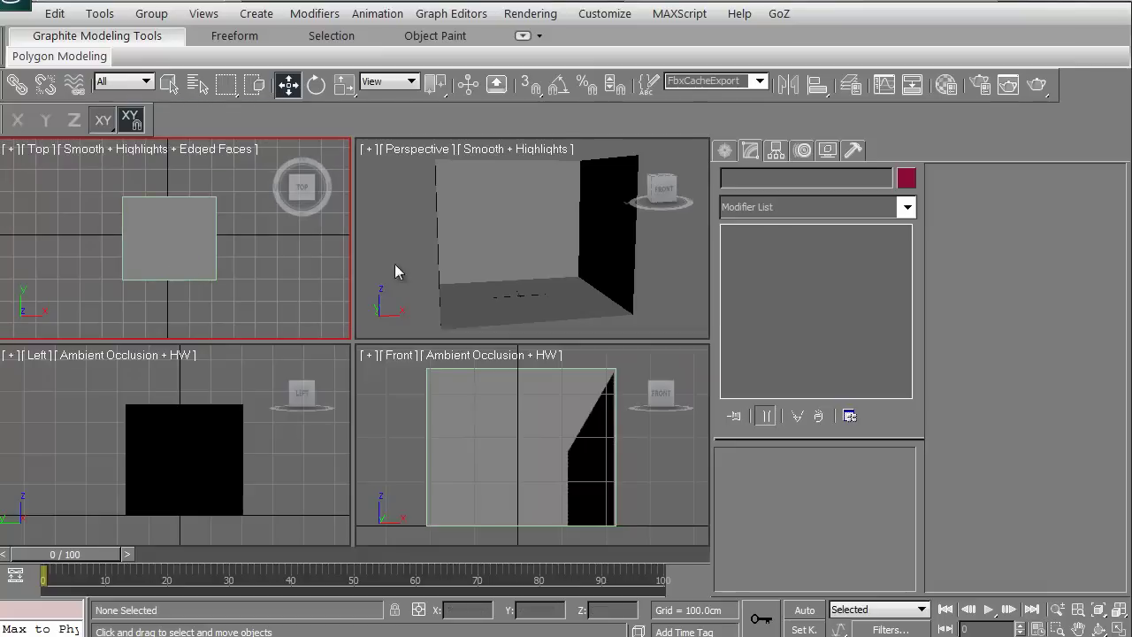
# - Browse the Create panel's object categories and settle on Lights
pyautogui.click(724, 155)
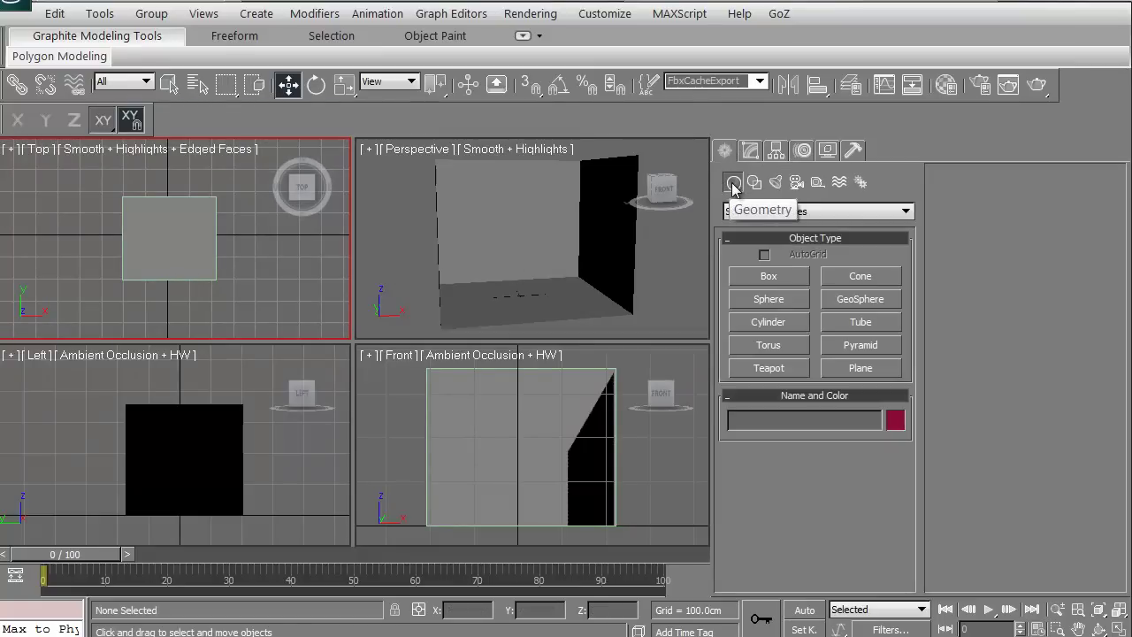
pyautogui.click(755, 184)
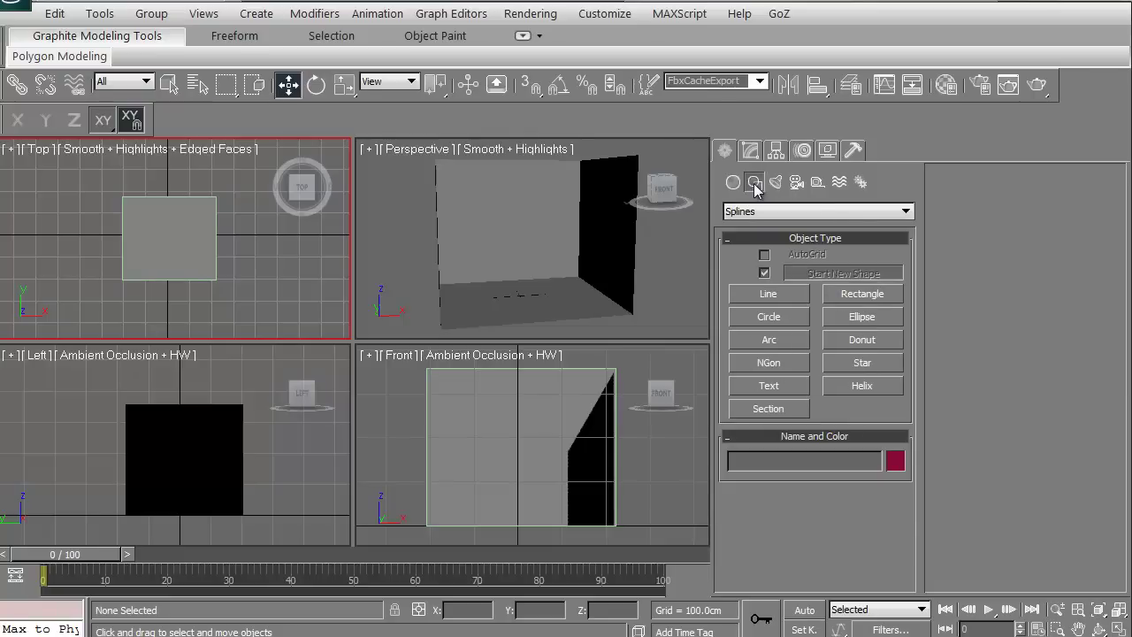
pyautogui.click(776, 183)
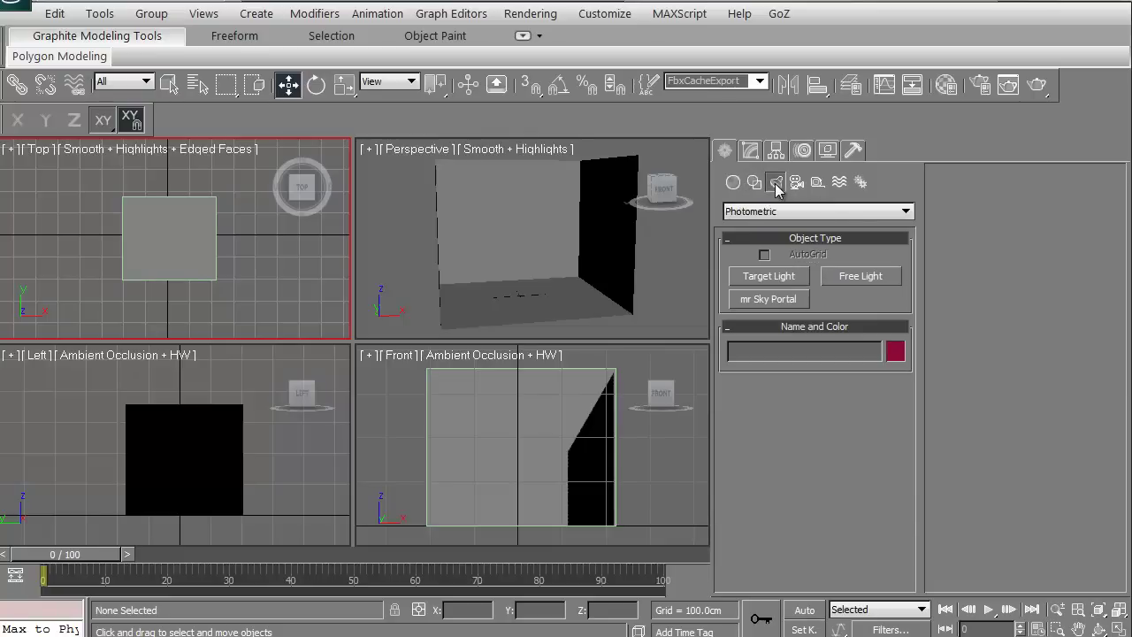
pyautogui.click(796, 184)
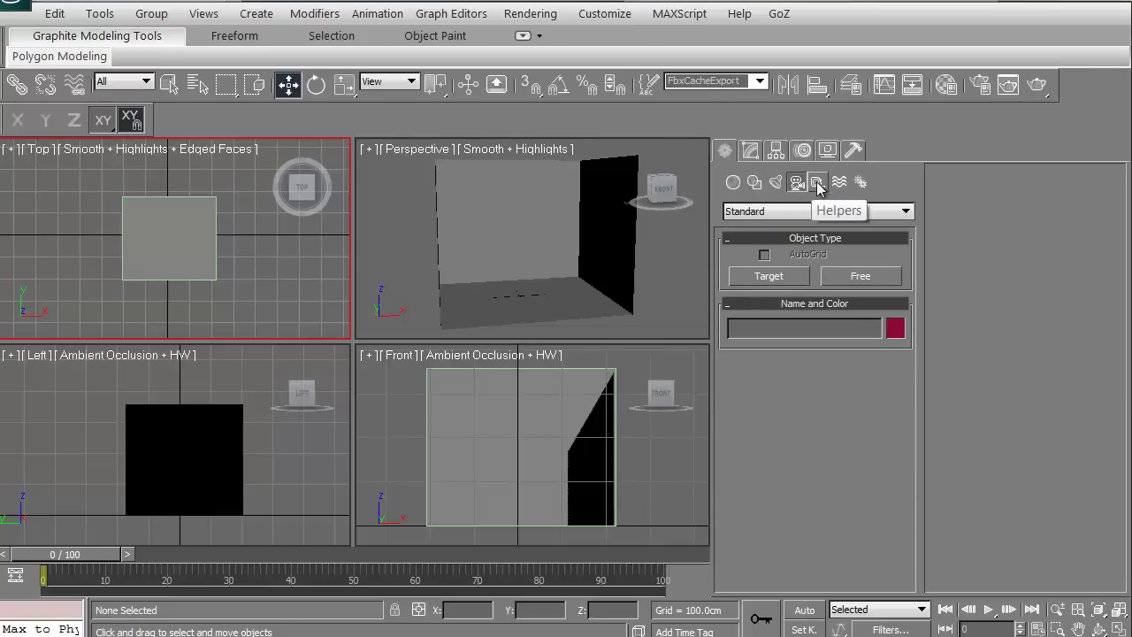
pyautogui.click(818, 183)
pyautogui.click(840, 183)
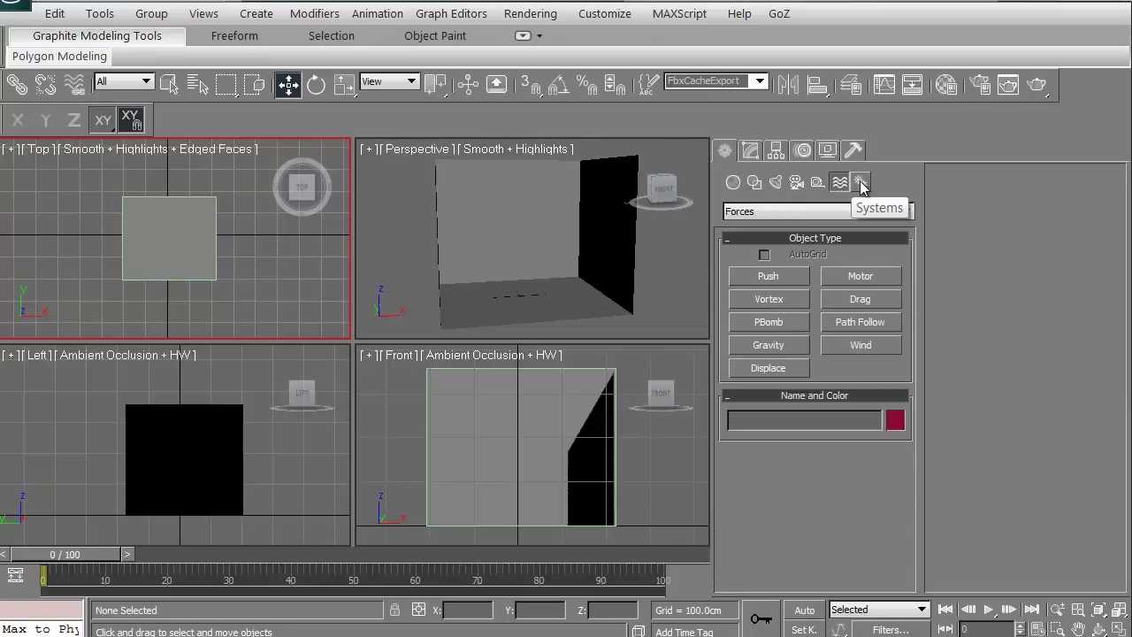
pyautogui.click(862, 183)
pyautogui.click(776, 184)
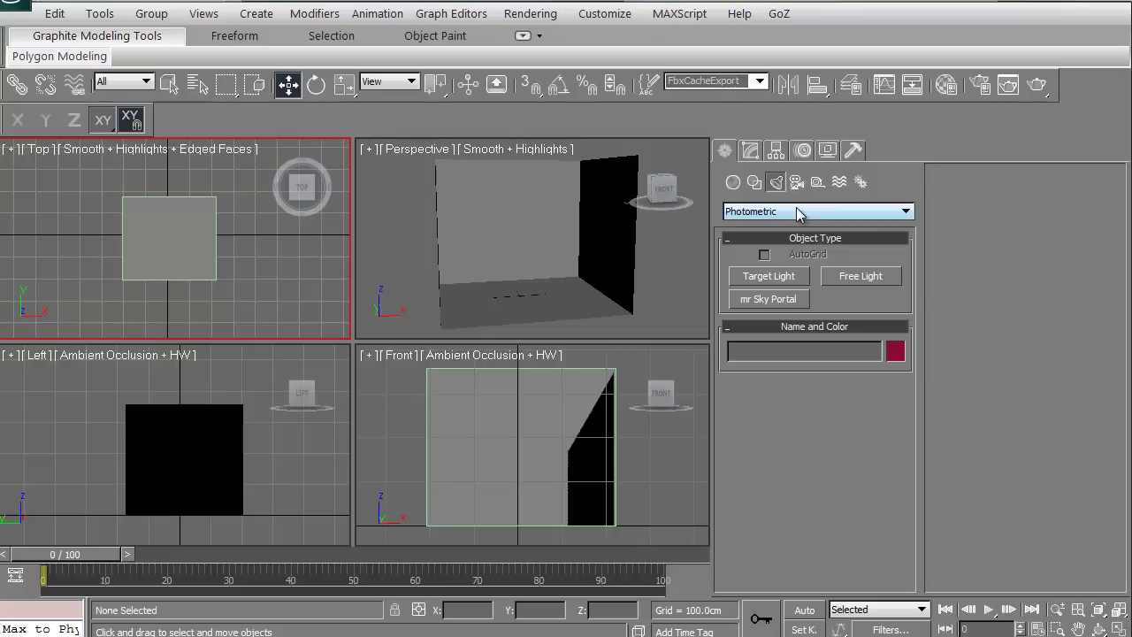
# - Switch the light family dropdown from Photometric to Standard
pyautogui.click(799, 217)
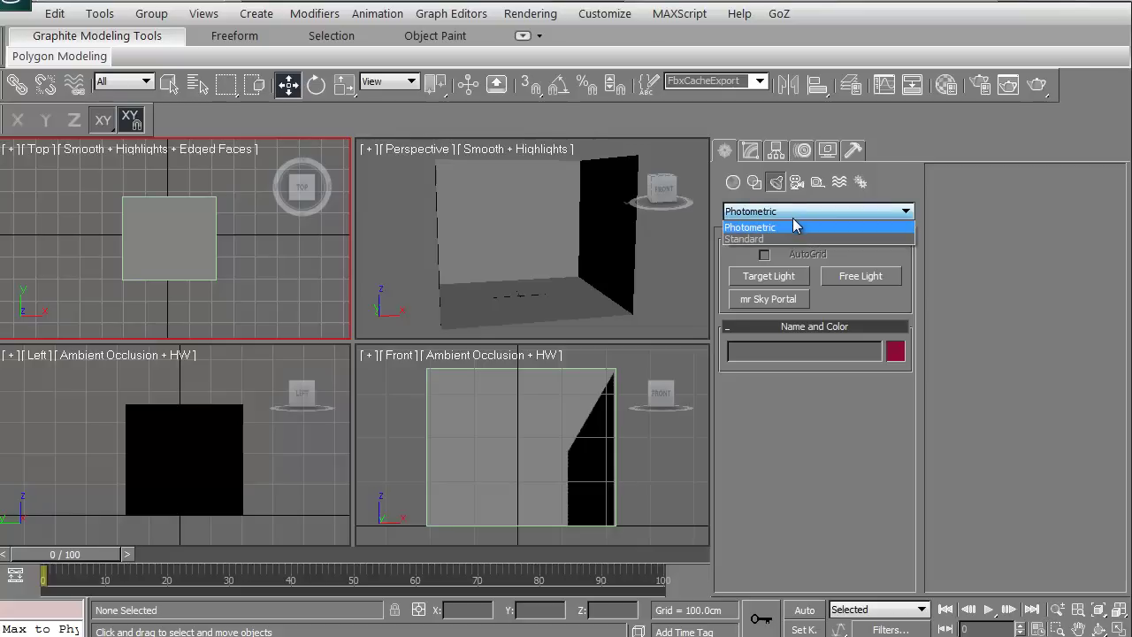
pyautogui.click(856, 211)
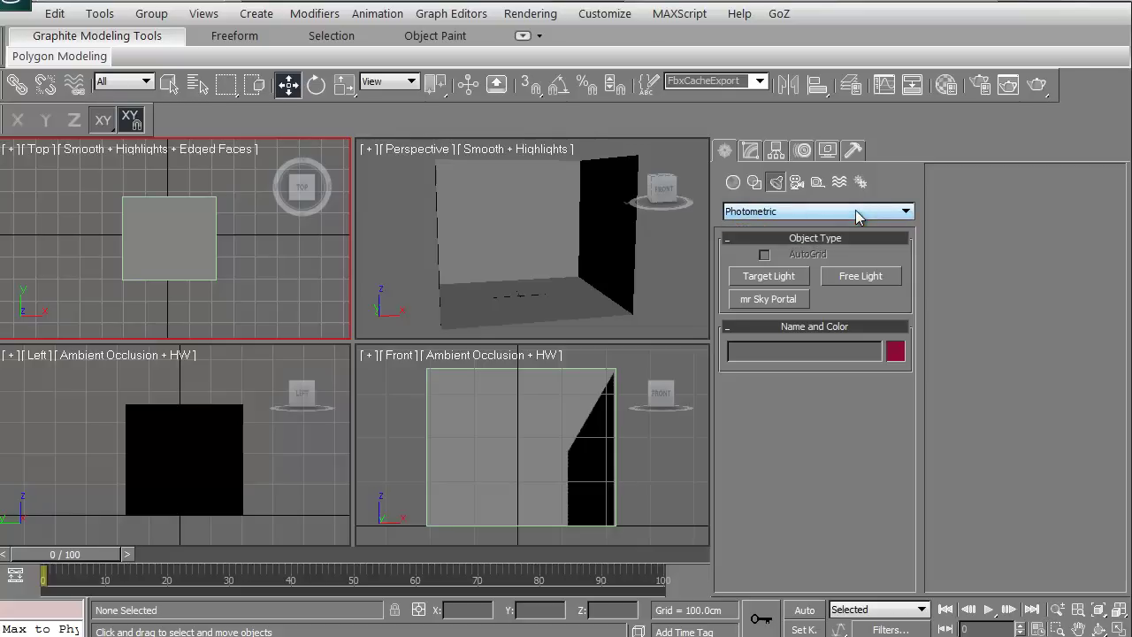
pyautogui.click(856, 211)
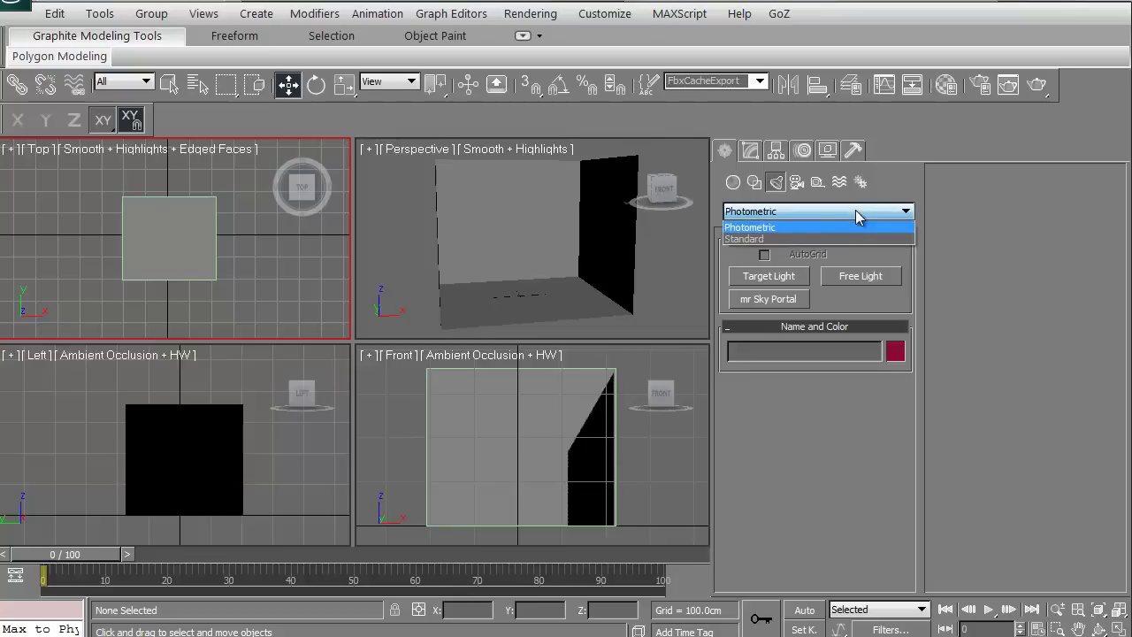
pyautogui.click(777, 237)
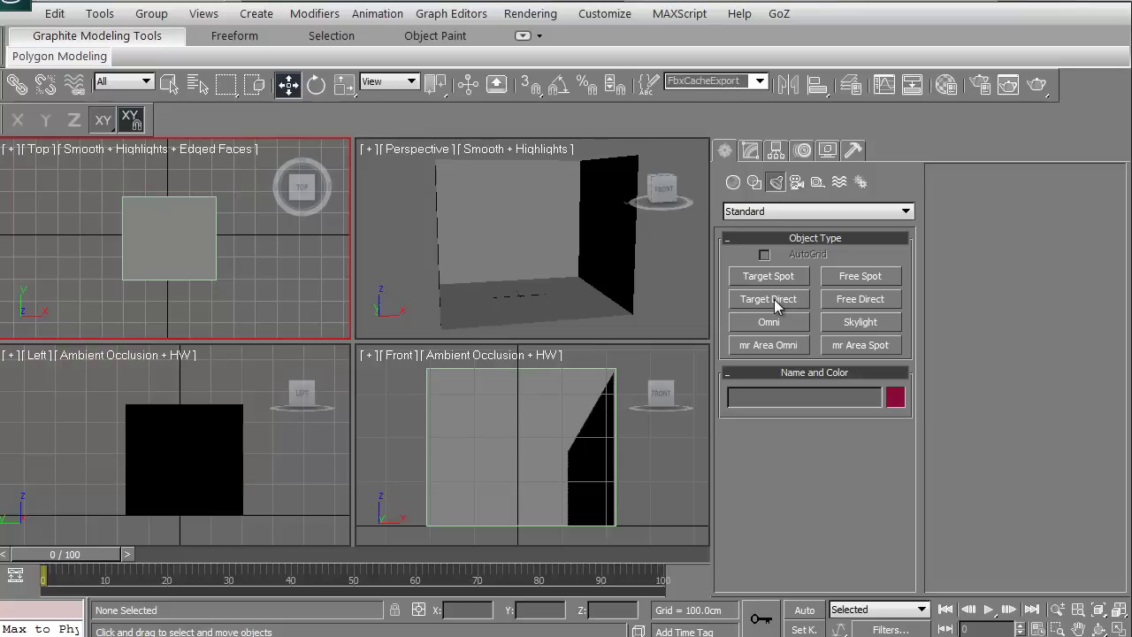
# - Create a Target Direct light in the Top view, aimed into the box from outside
pyautogui.click(774, 299)
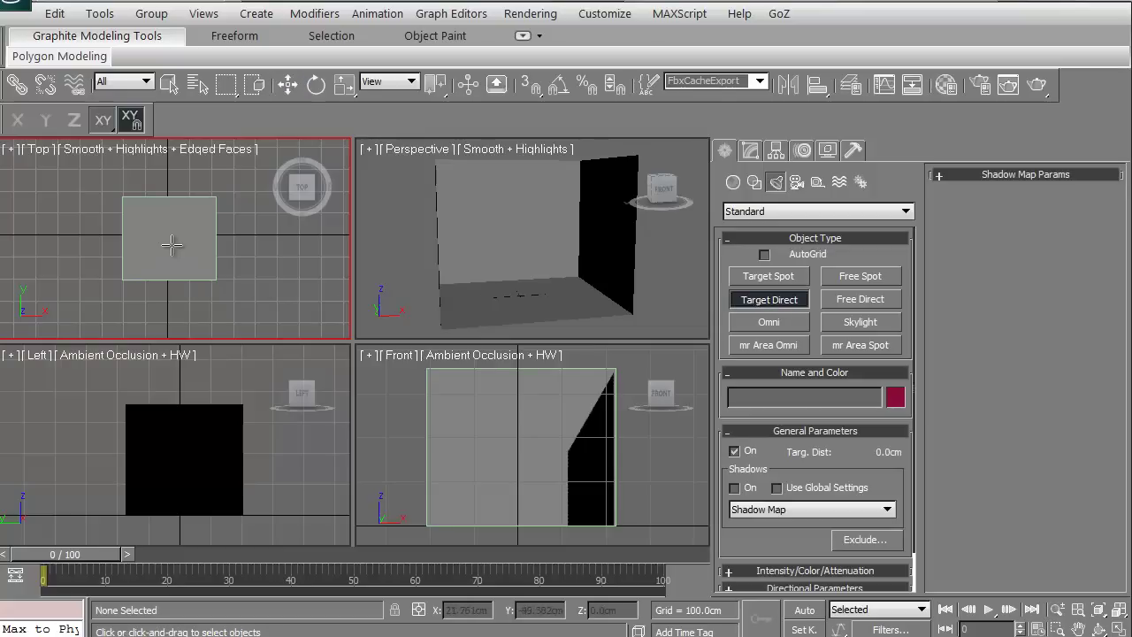
pyautogui.moveTo(174, 239); pyautogui.dragTo(219, 306)
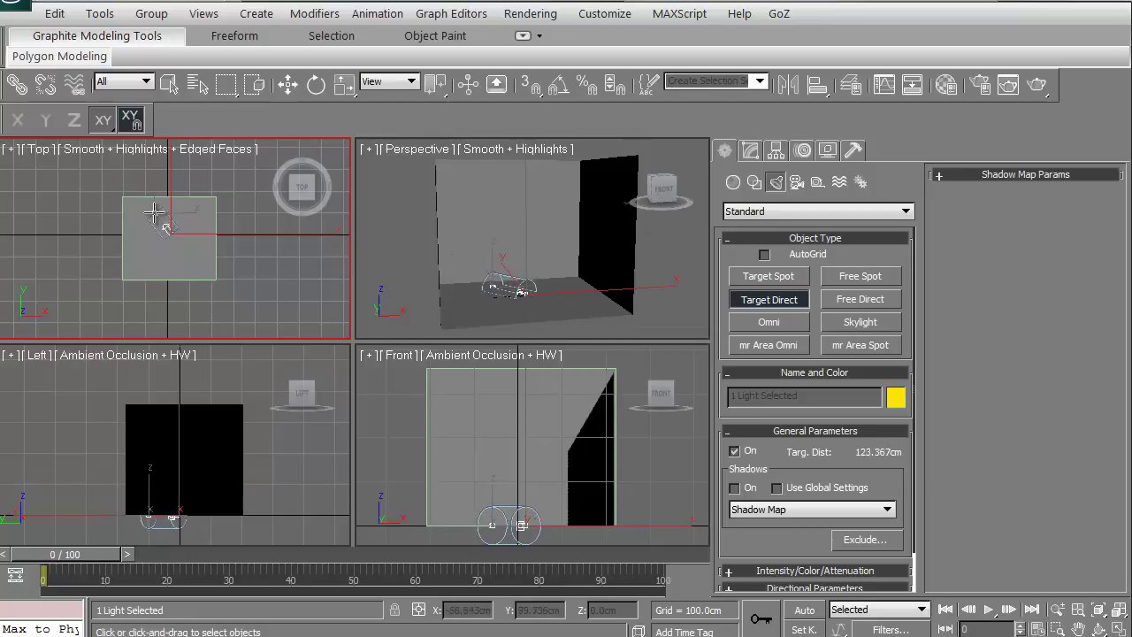
pyautogui.moveTo(219, 307); pyautogui.dragTo(156, 212)
pyautogui.moveTo(236, 320); pyautogui.dragTo(180, 227)
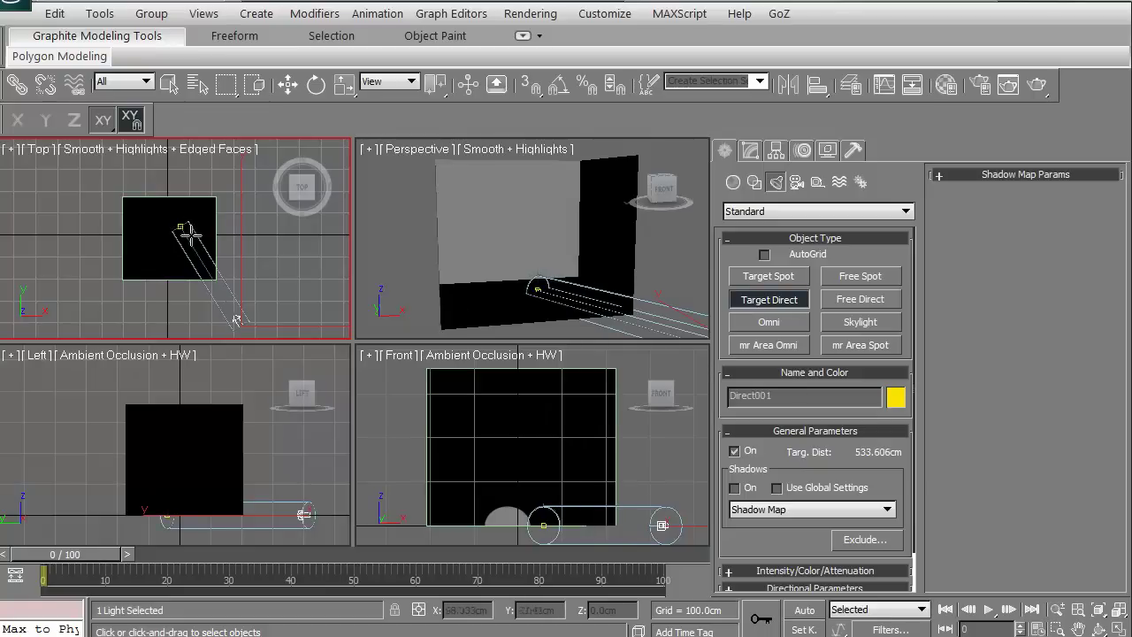
# - Raise the directional light above the box in the wireframe Left view
pyautogui.moveTo(196, 383); pyautogui.dragTo(174, 376, button='middle')
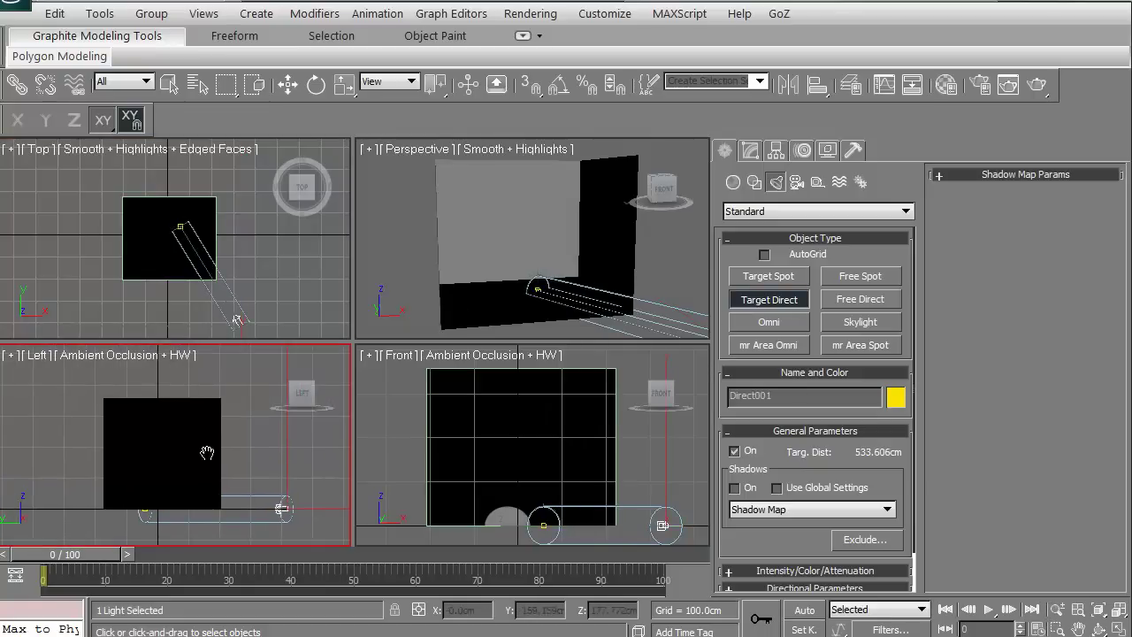
pyautogui.click(287, 84)
pyautogui.moveTo(285, 513); pyautogui.dragTo(257, 413)
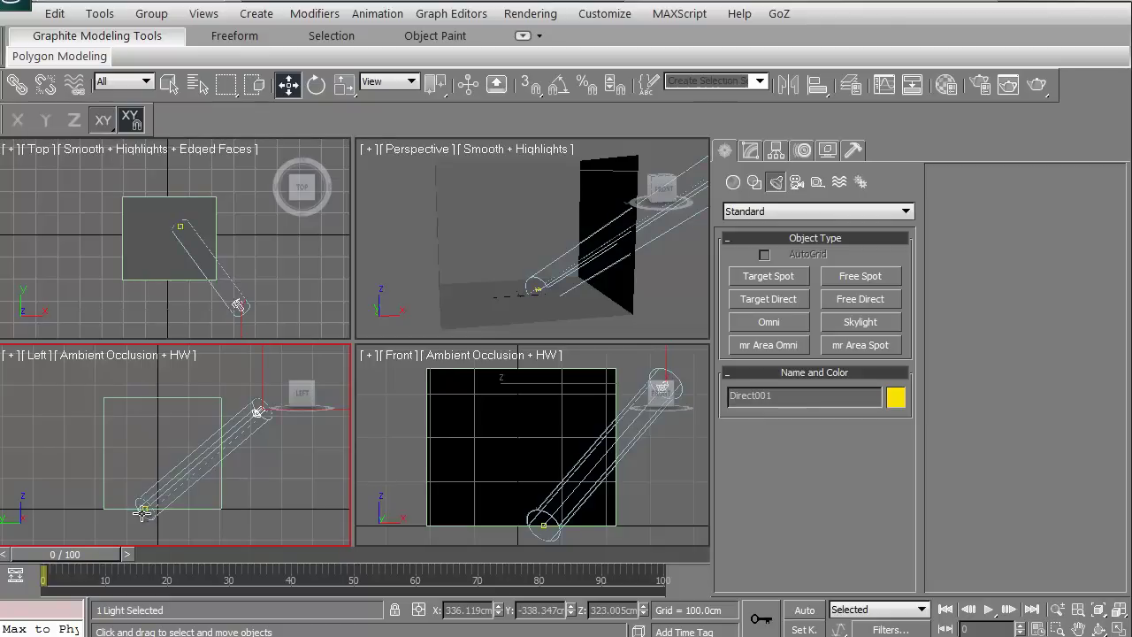
pyautogui.press('F3')
# - Select and deselect Box001 in the Left view, ending with the box selected
pyautogui.click(144, 508)
pyautogui.click(146, 520)
pyautogui.click(147, 513)
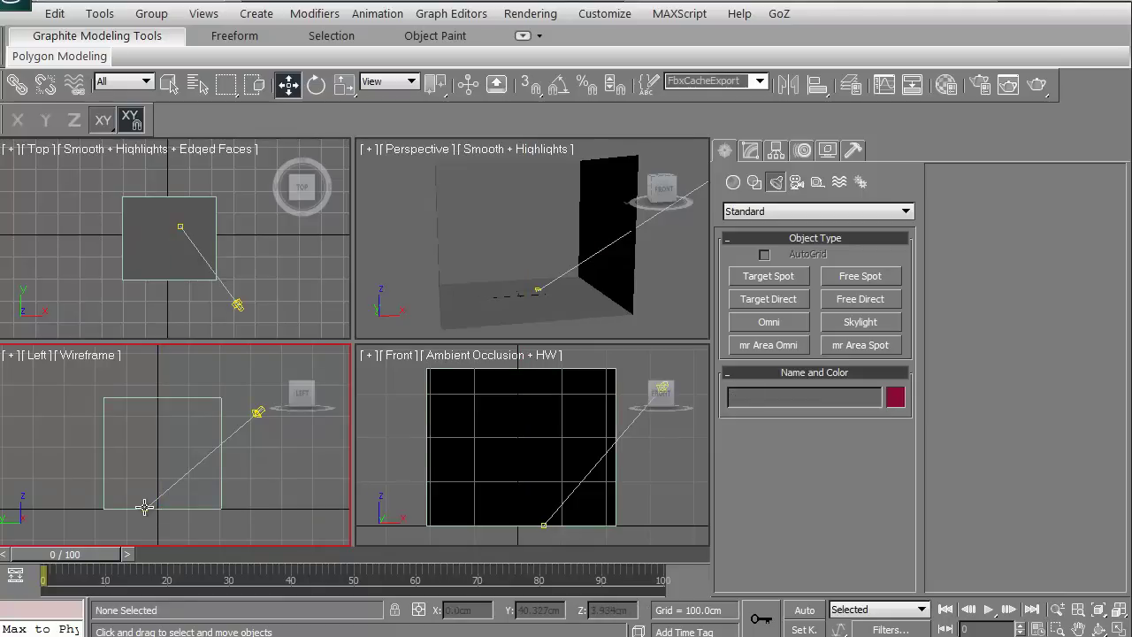
pyautogui.click(145, 510)
pyautogui.scroll(3, 154, 387)
pyautogui.moveTo(154, 387)
pyautogui.mouseDown(button='middle')
pyautogui.moveTo(177, 516)
pyautogui.moveTo(169, 449)
pyautogui.mouseUp(button='middle')
pyautogui.click(177, 436)
pyautogui.click(179, 436)
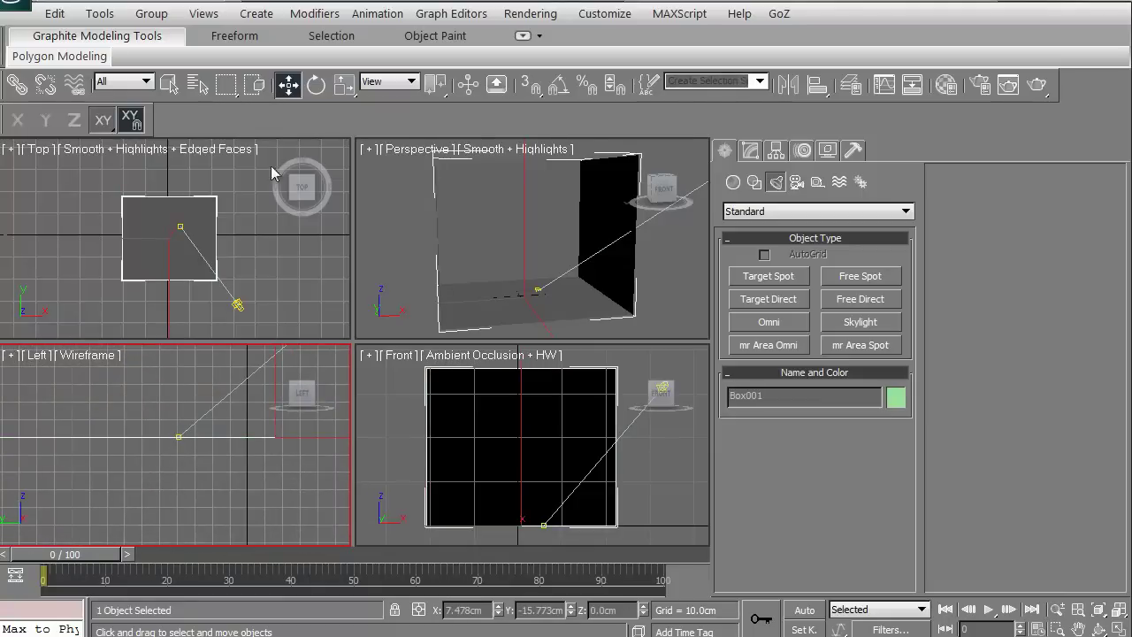
# - Select Direct001.Target by name and raise it to mid-height in the box
pyautogui.click(198, 86)
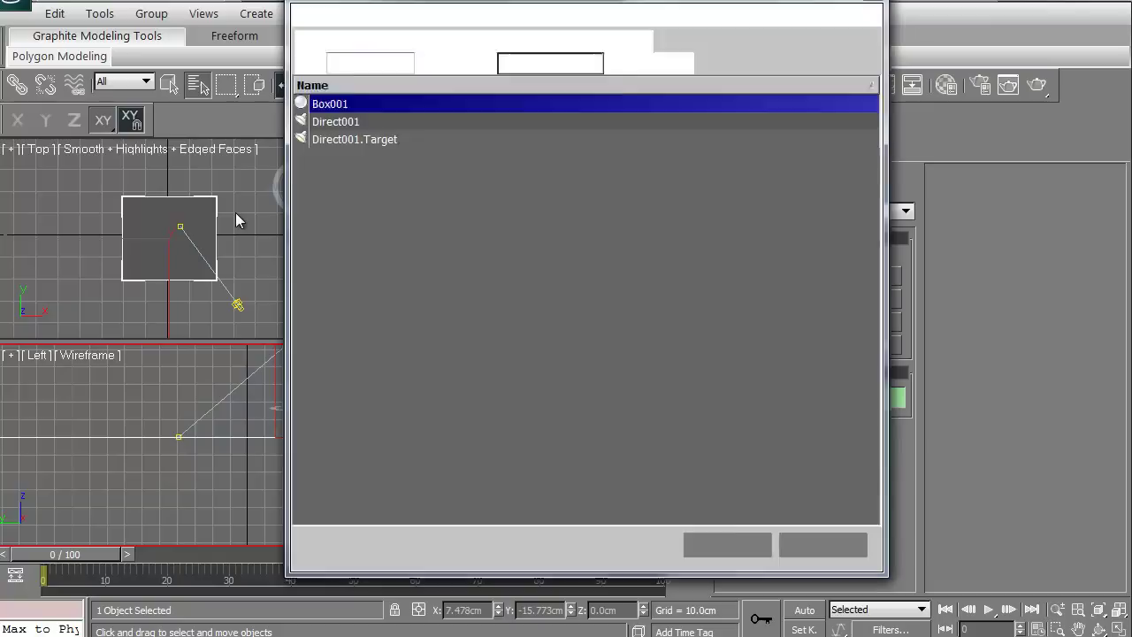
pyautogui.click(346, 139)
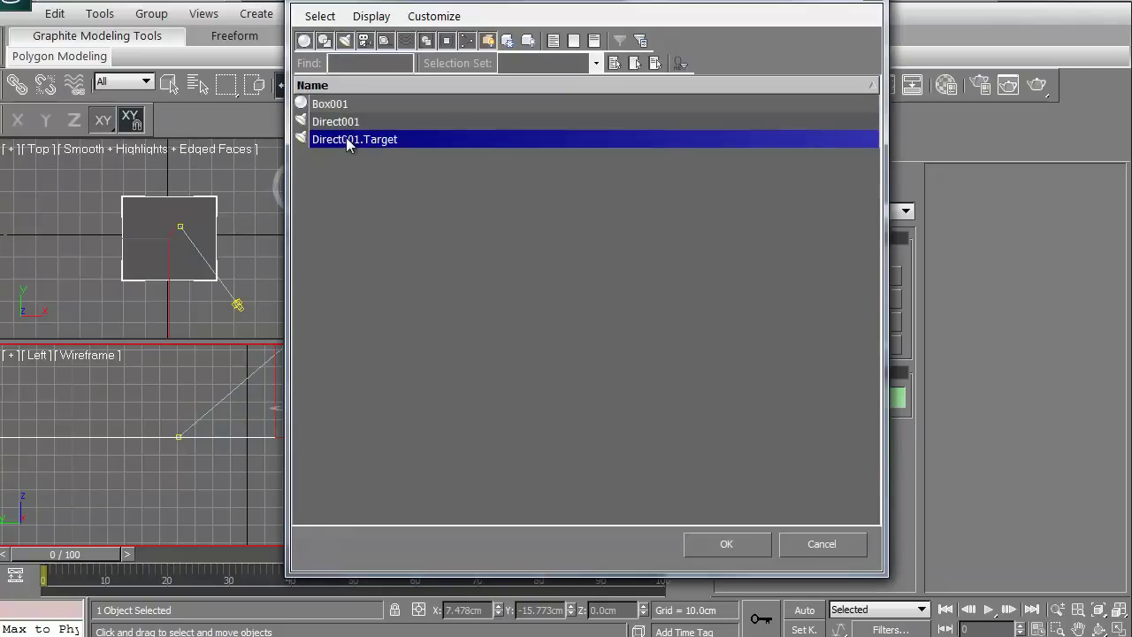
pyautogui.click(722, 548)
pyautogui.scroll(-3, 200, 291)
pyautogui.scroll(-3, 201, 290)
pyautogui.scroll(-5, 159, 473)
pyautogui.scroll(-3, 151, 464)
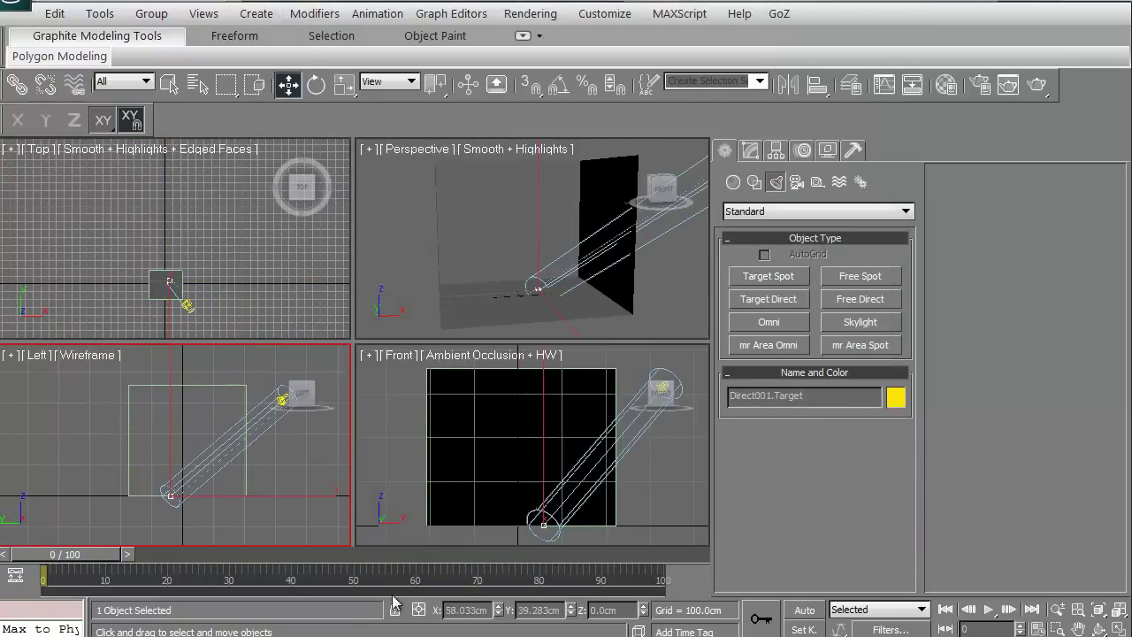
pyautogui.press('space')
pyautogui.moveTo(100, 498); pyautogui.dragTo(100, 436)
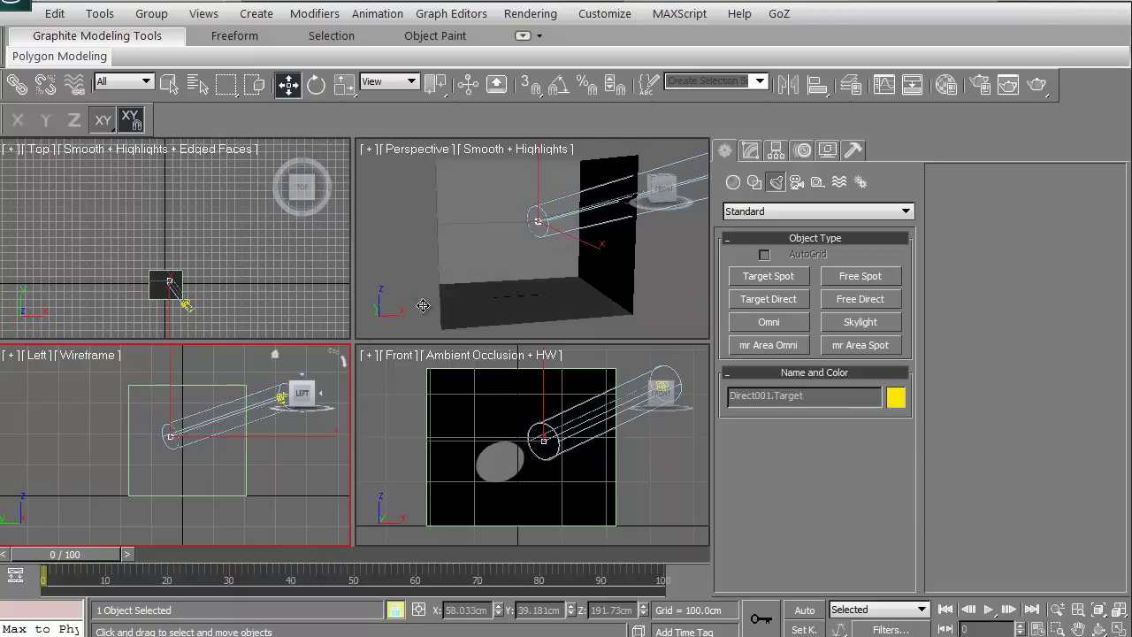
# - Select Direct001 and move the light head outside the box in the Top view
pyautogui.moveTo(449, 286); pyautogui.dragTo(436, 302, button='middle')
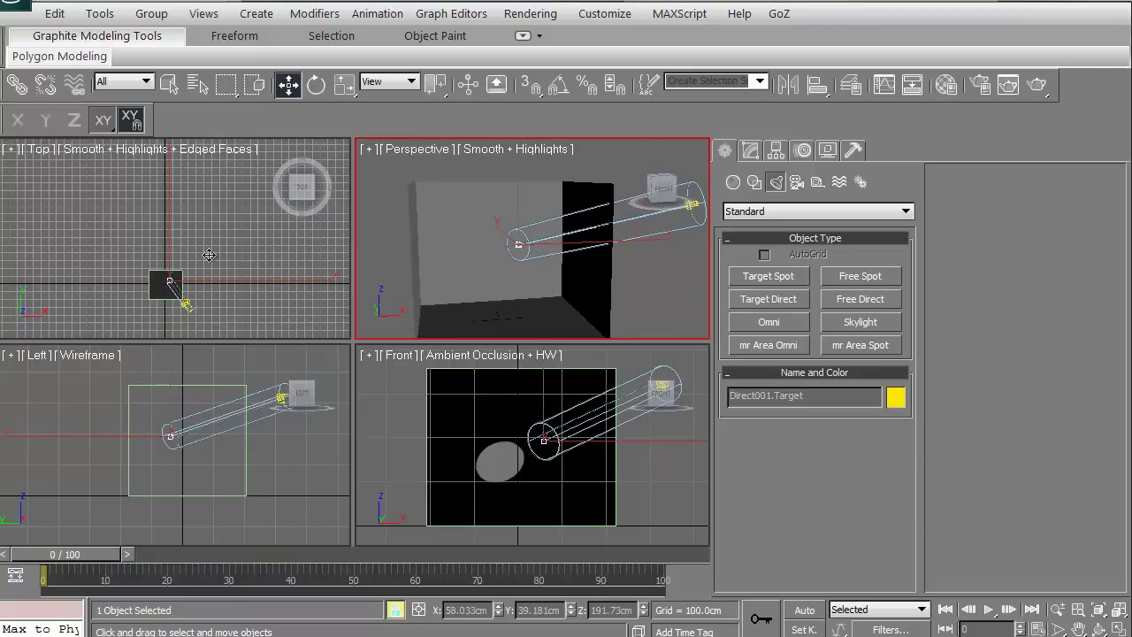
pyautogui.moveTo(197, 246); pyautogui.dragTo(156, 189, button='middle')
pyautogui.scroll(5, 148, 236)
pyautogui.press('space')
pyautogui.click(214, 318)
pyautogui.moveTo(214, 319); pyautogui.dragTo(207, 268, button='middle')
pyautogui.press('space')
pyautogui.moveTo(205, 277); pyautogui.dragTo(181, 296)
pyautogui.press('space')
pyautogui.click(392, 298)
pyautogui.moveTo(392, 286); pyautogui.dragTo(391, 273, button='middle')
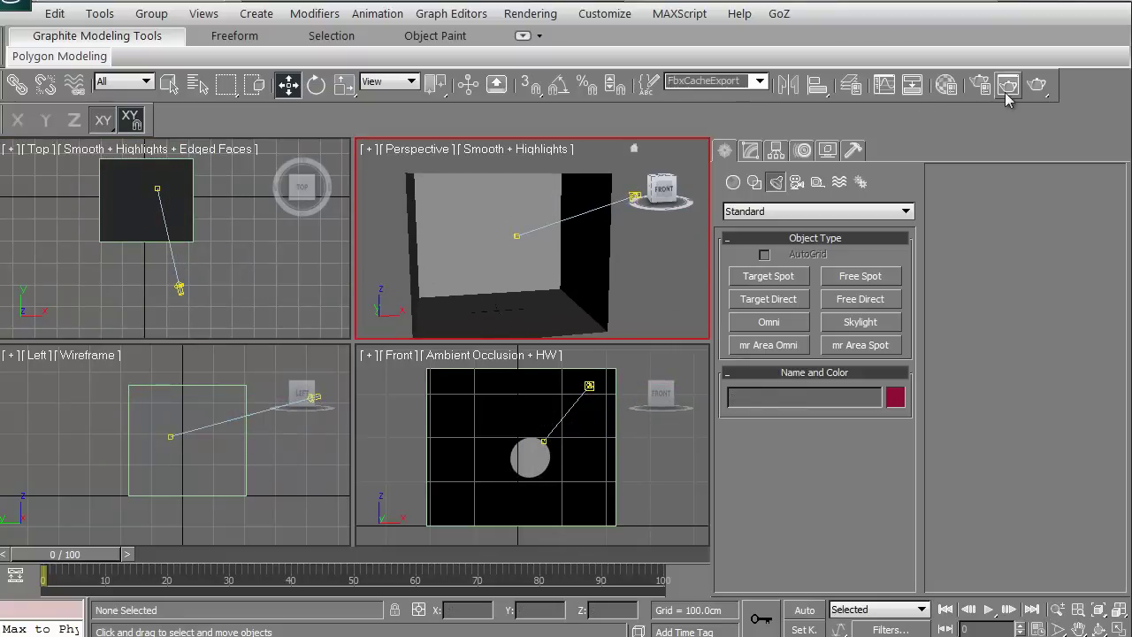
# - Test-render the Perspective view, then zoom and pan the Top view to fit the box and Direct001
pyautogui.click(1037, 86)
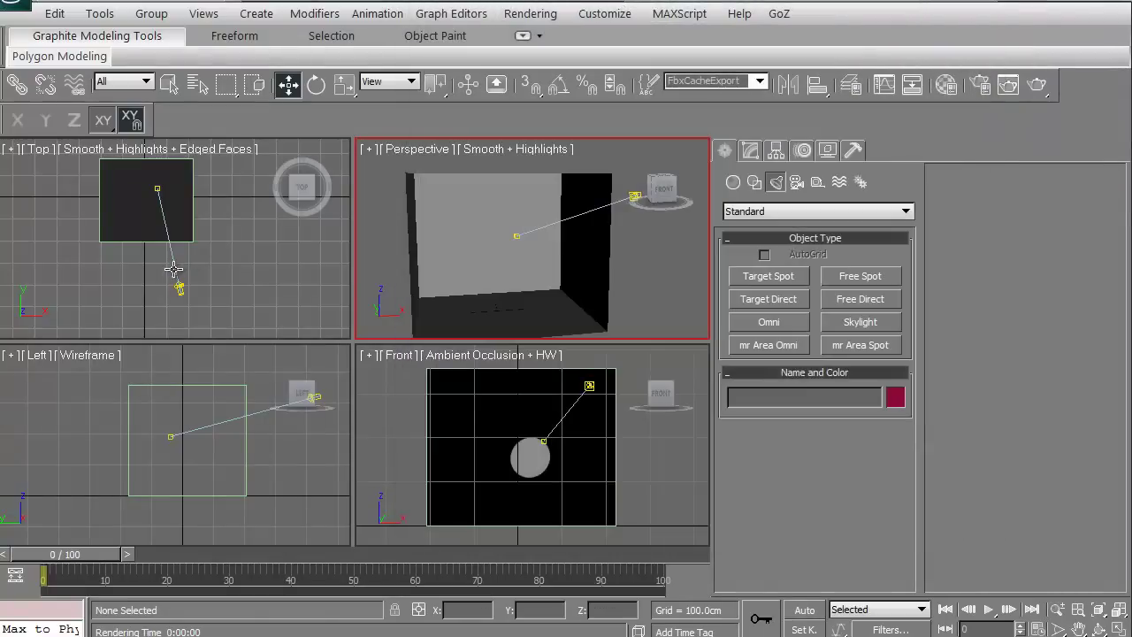
pyautogui.click(180, 288)
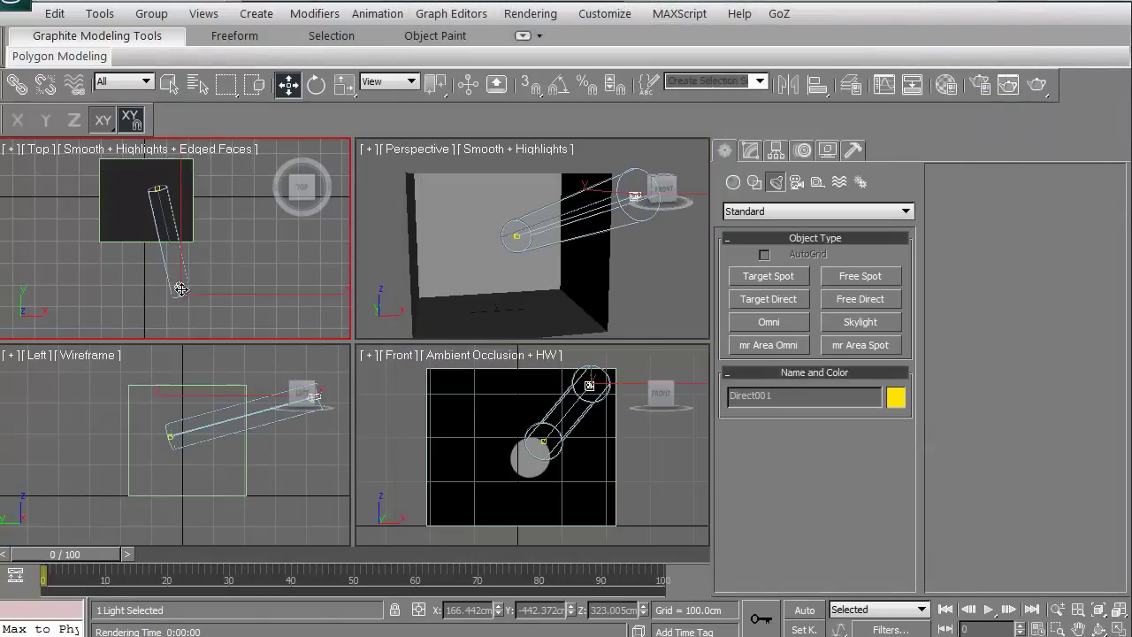
pyautogui.scroll(2, 144, 298)
pyautogui.scroll(2, 139, 256)
pyautogui.scroll(2, 134, 212)
pyautogui.scroll(2, 127, 238)
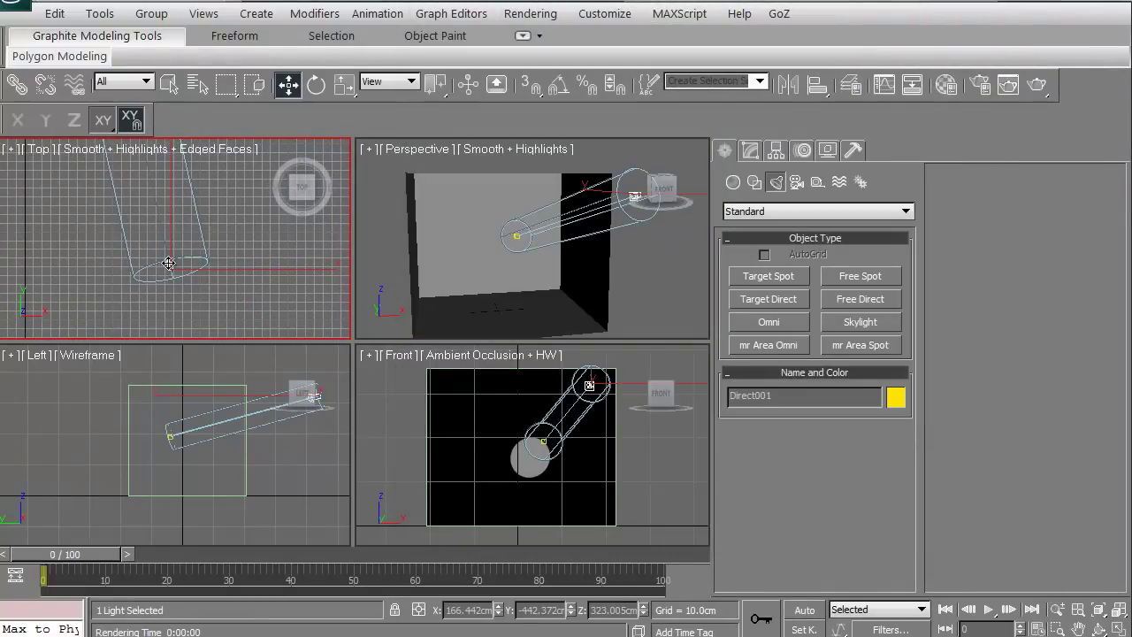
pyautogui.moveTo(168, 262); pyautogui.dragTo(203, 301, button='middle')
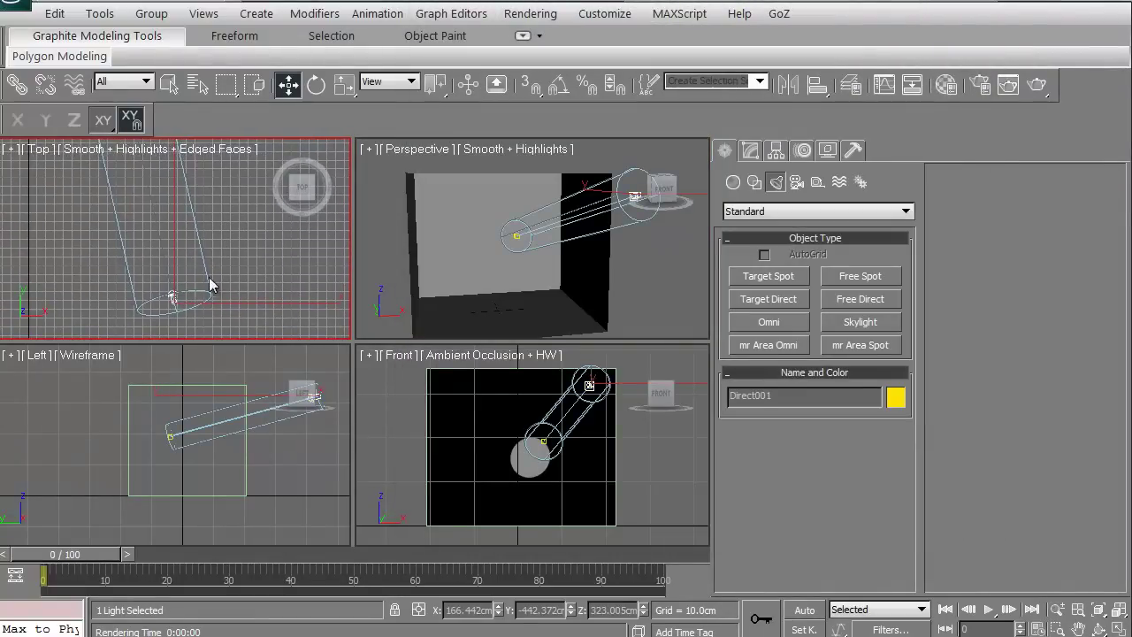
pyautogui.scroll(-2, 203, 260)
pyautogui.scroll(-2, 206, 299)
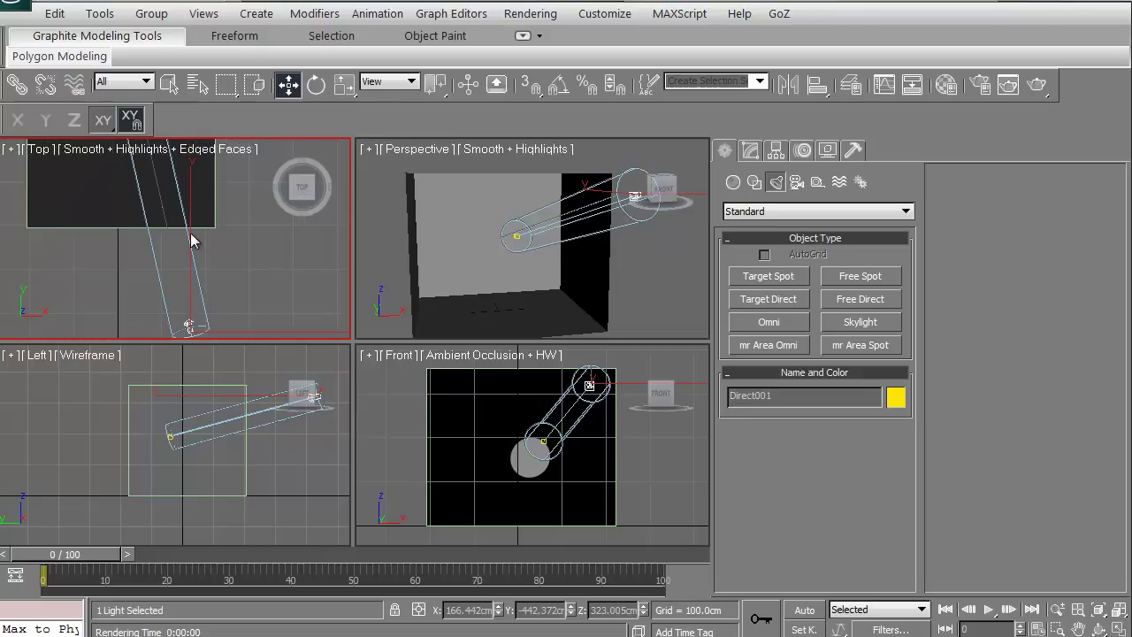
pyautogui.moveTo(172, 264); pyautogui.dragTo(176, 256, button='middle')
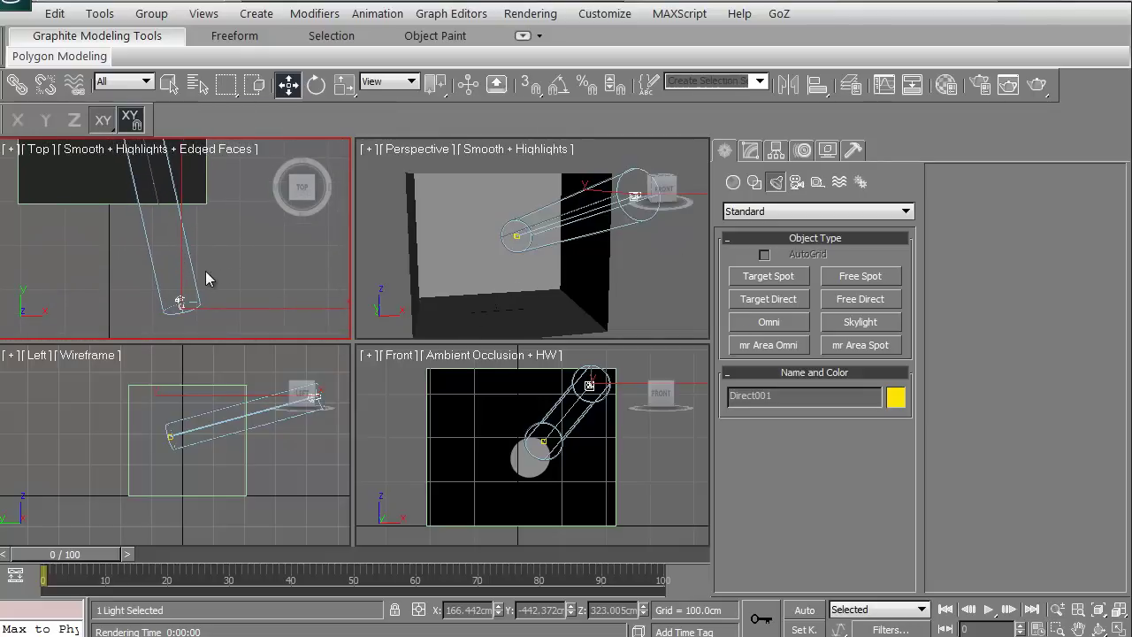
# - Turn on shadows for Direct001 in the Modify panel's General Parameters
pyautogui.click(750, 152)
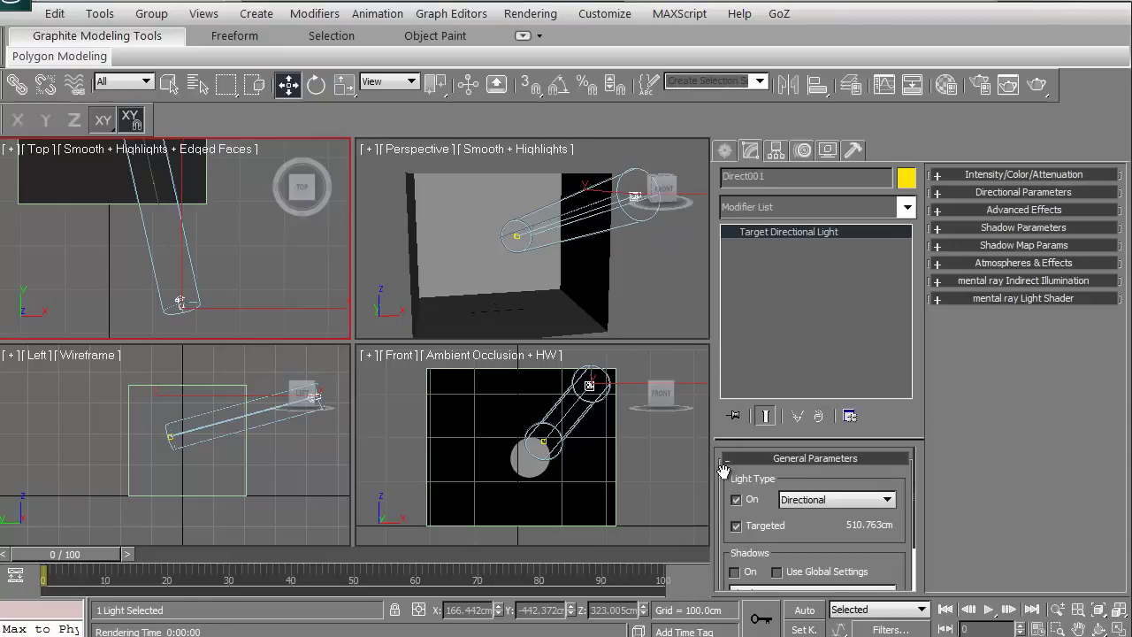
pyautogui.moveTo(723, 517); pyautogui.dragTo(721, 479)
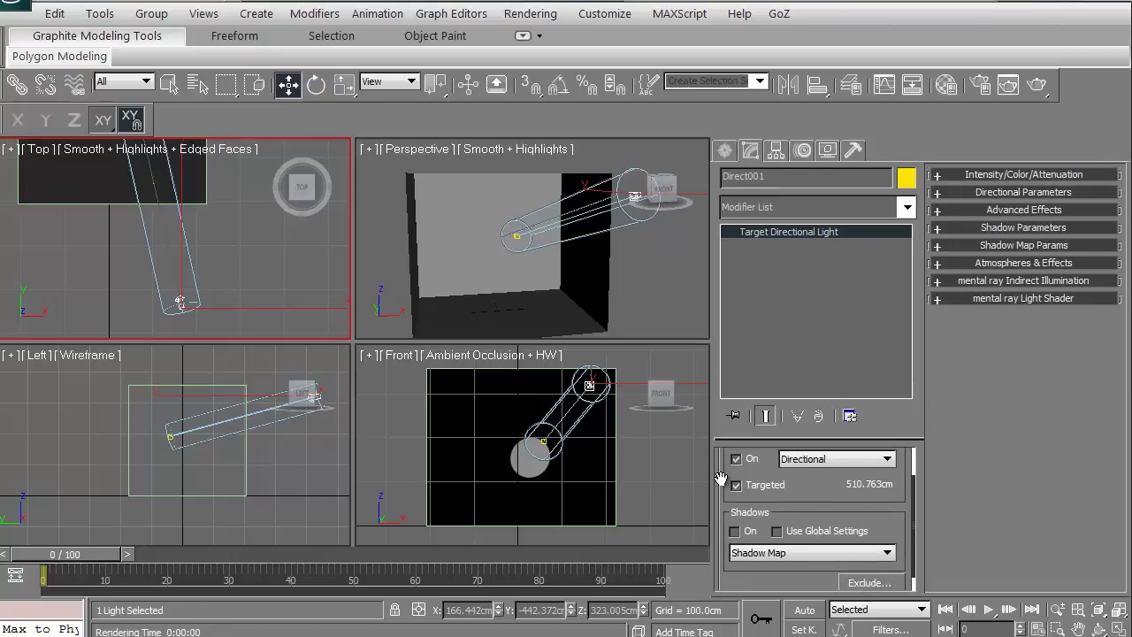
pyautogui.click(734, 530)
pyautogui.click(982, 177)
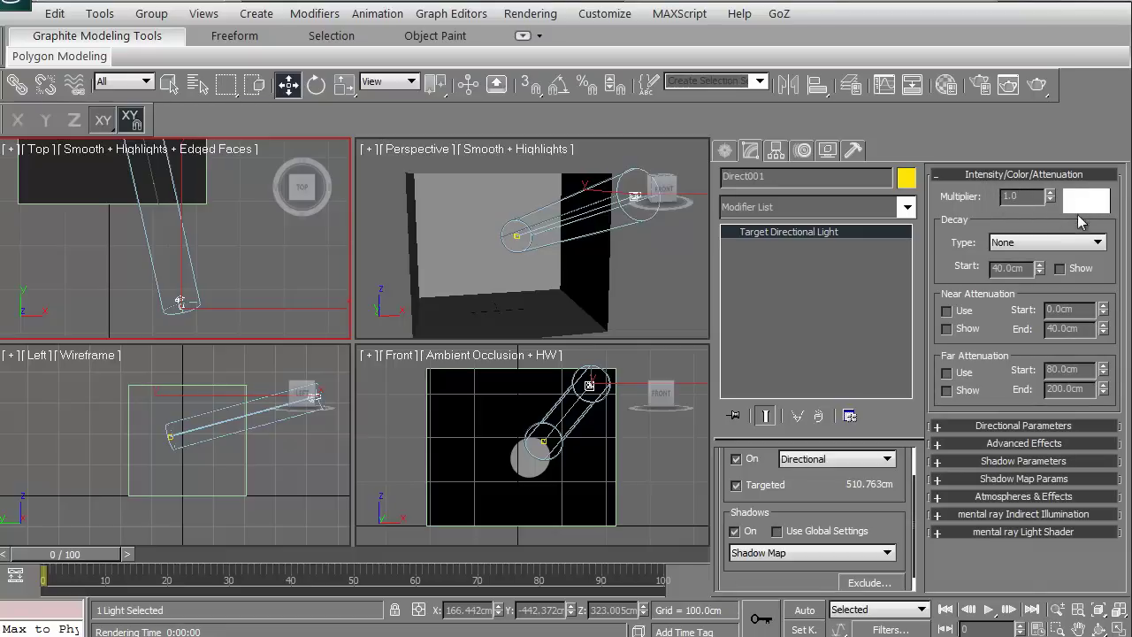
# - Expand Directional Parameters and enable Show Cone
pyautogui.click(997, 428)
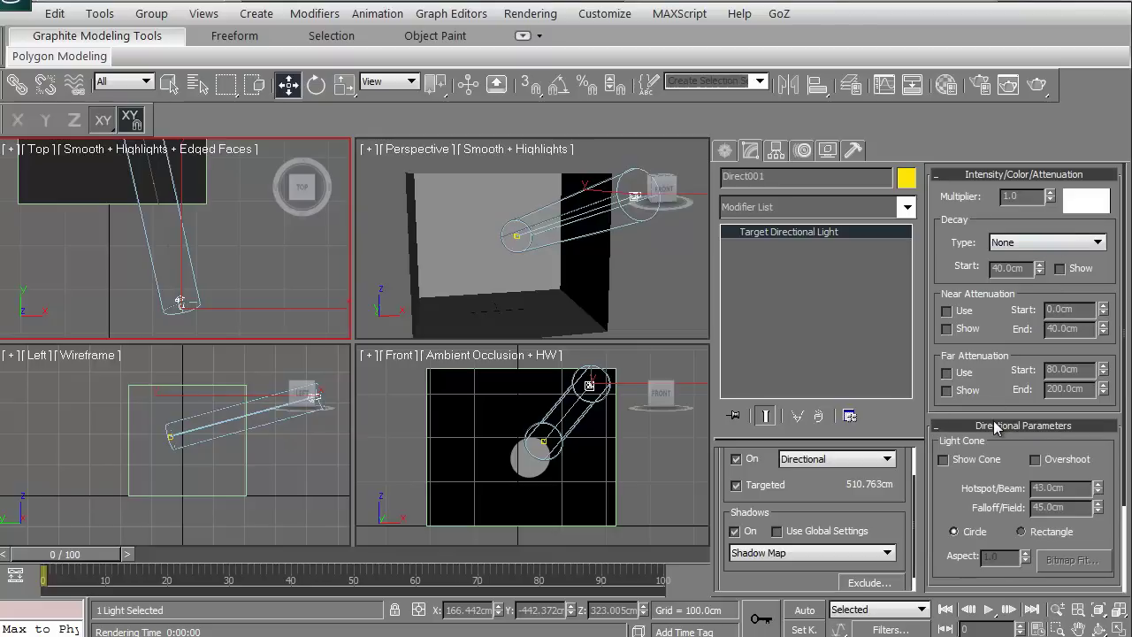
pyautogui.moveTo(248, 281); pyautogui.dragTo(263, 298, button='middle')
pyautogui.scroll(-2, 243, 256)
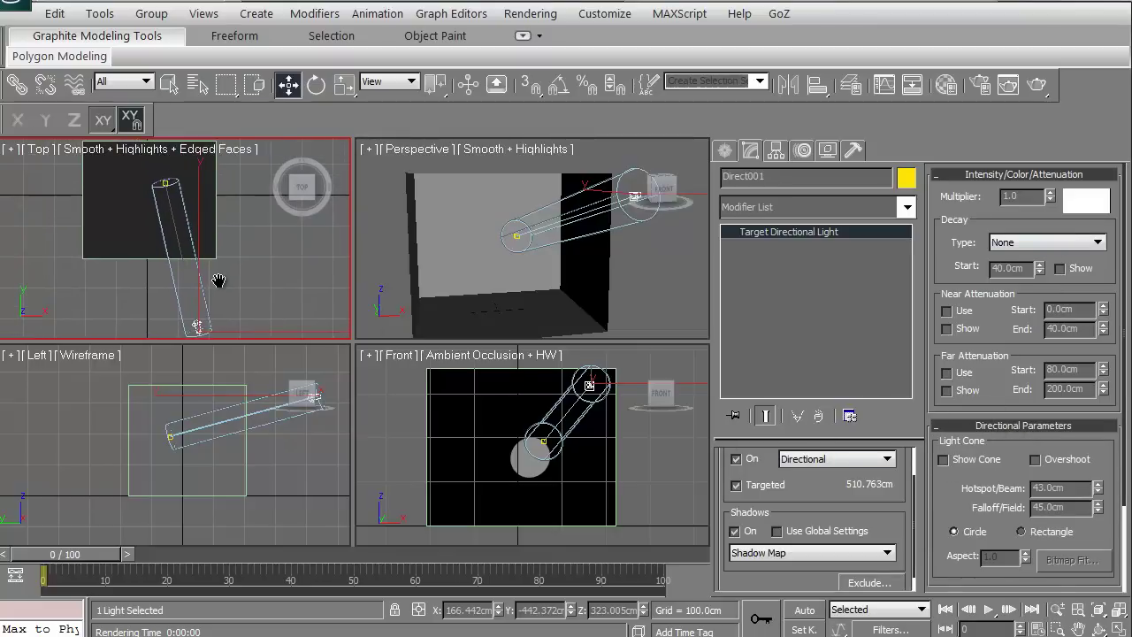
pyautogui.click(942, 460)
# - Reselect Direct001 and make the Perspective view active
pyautogui.click(88, 274)
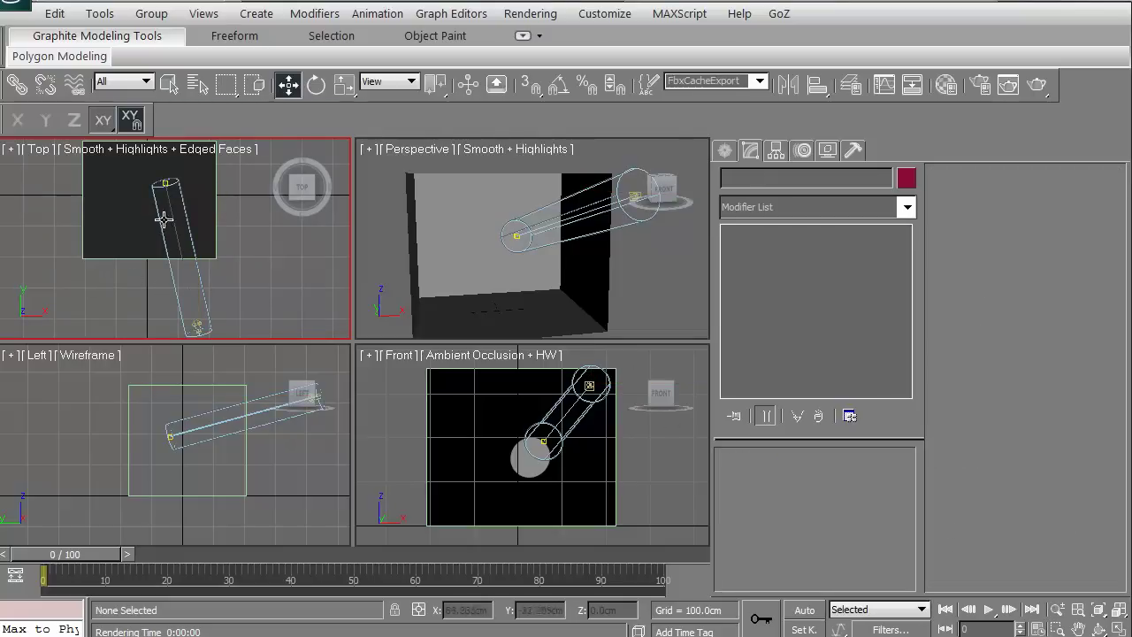
pyautogui.click(196, 325)
pyautogui.scroll(-1, 938, 517)
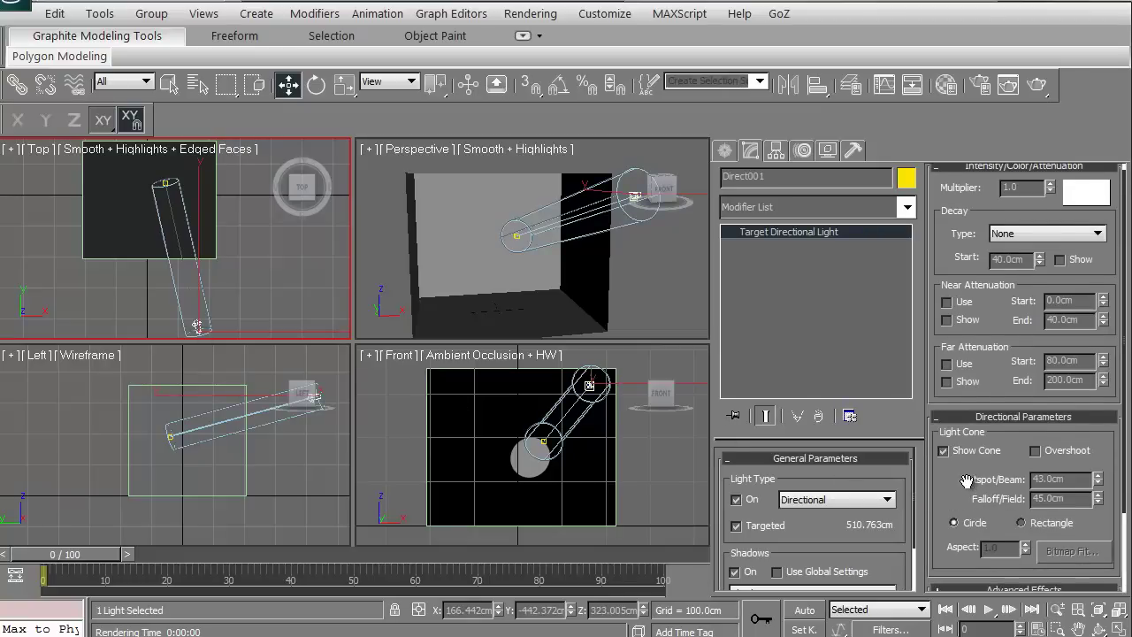
pyautogui.click(524, 249)
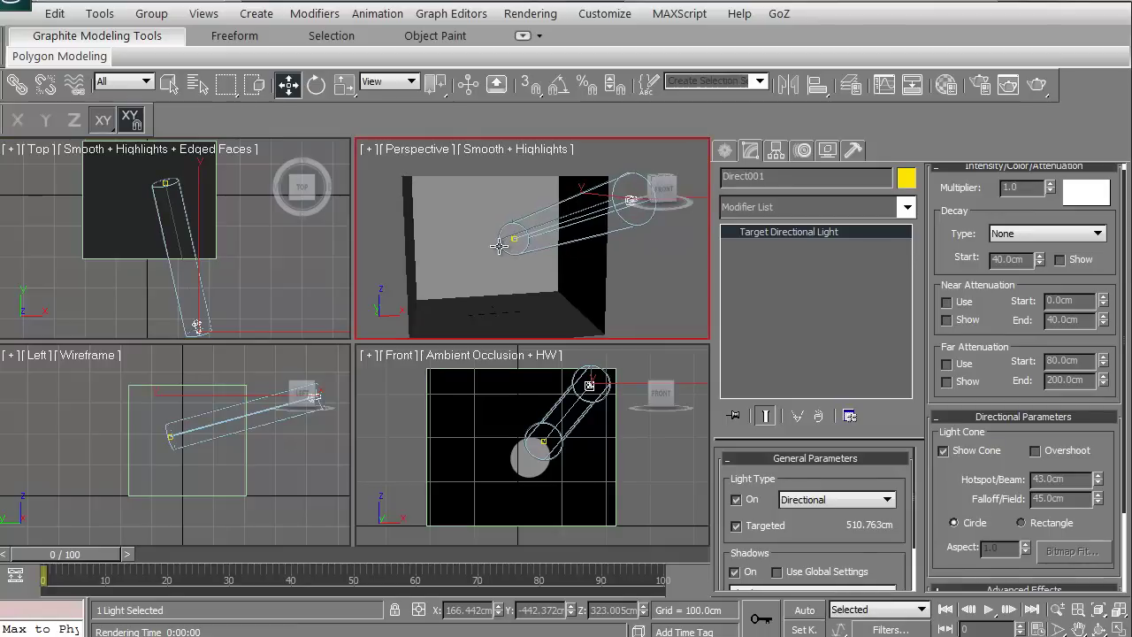
pyautogui.keyDown('alt'); pyautogui.moveTo(504, 241); pyautogui.dragTo(504, 226, button='middle'); pyautogui.keyUp('alt')
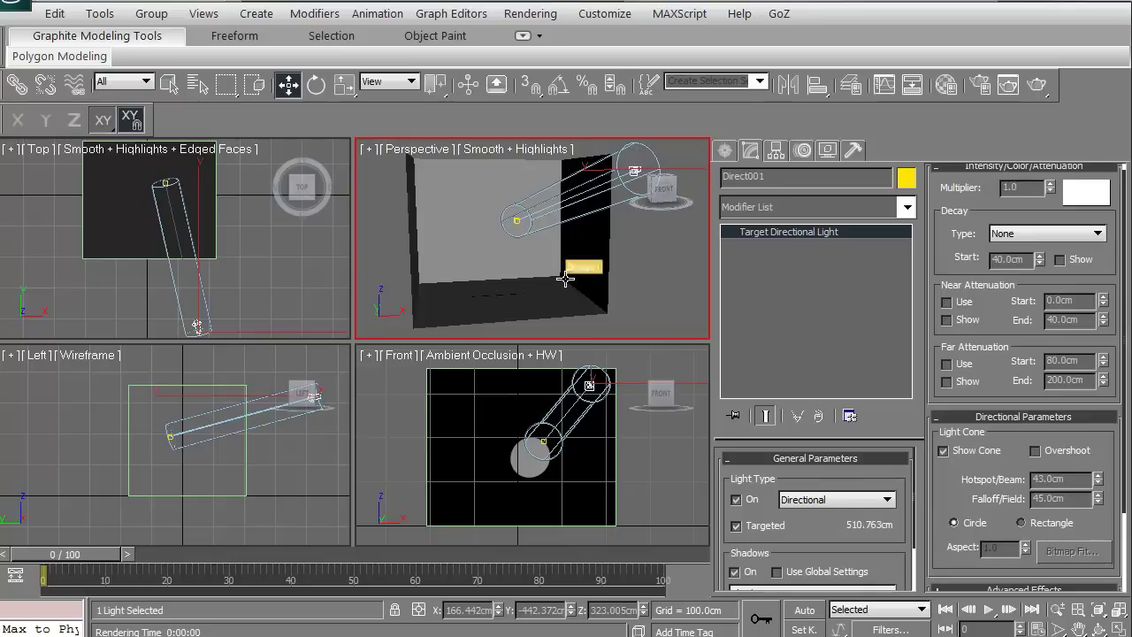
# - Test-render the Perspective view, then widen Direct001's falloff
pyautogui.click(1008, 84)
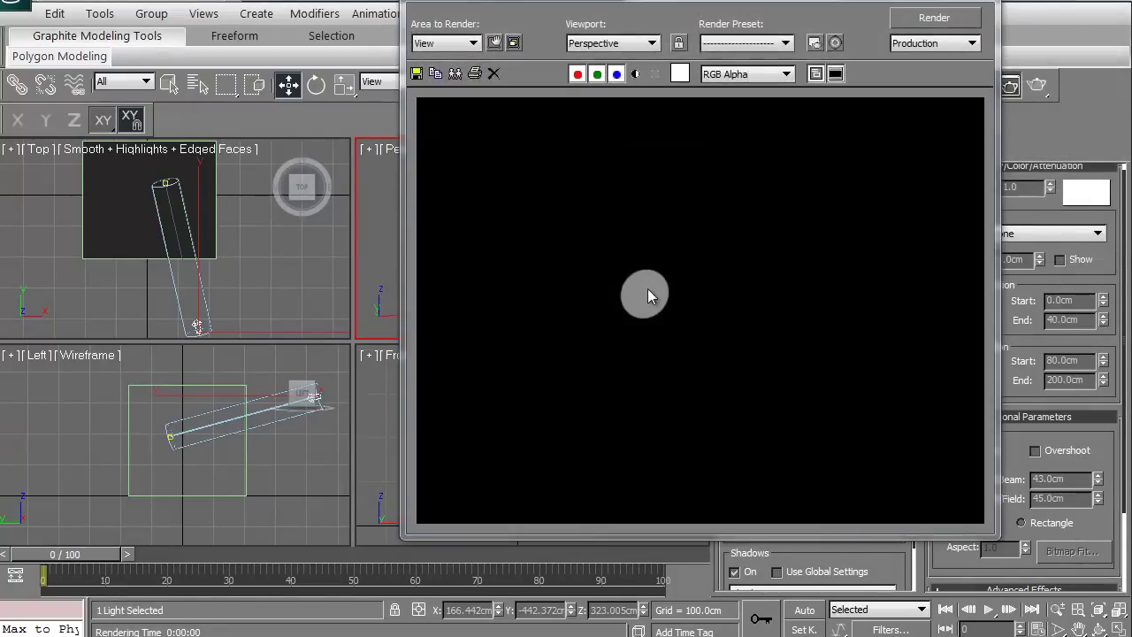
pyautogui.press('Escape')
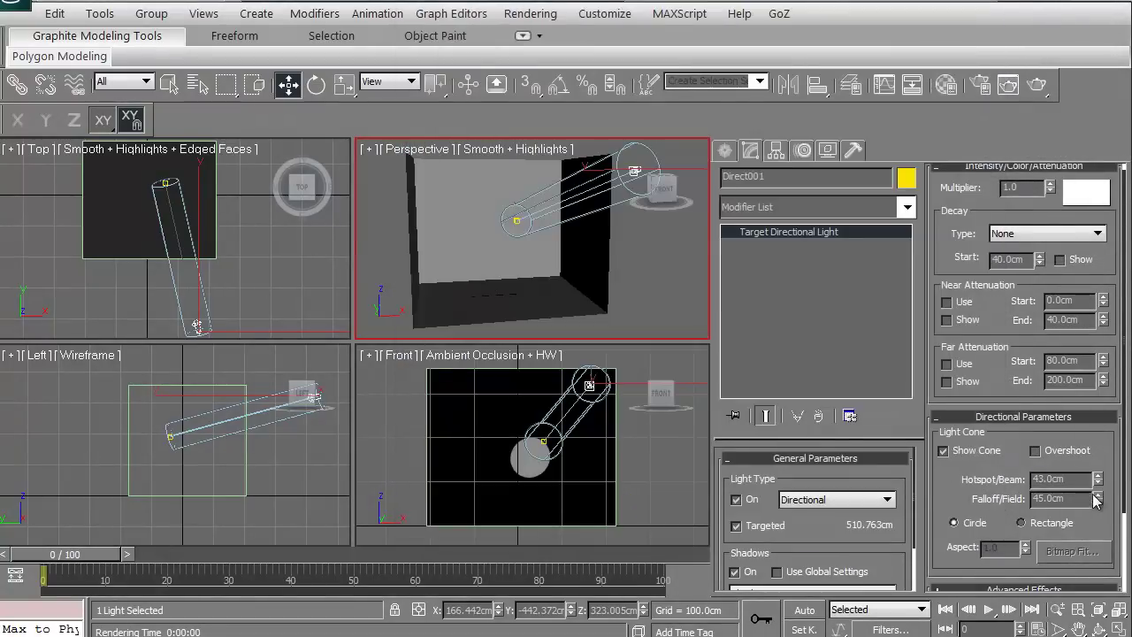
pyautogui.moveTo(1097, 500); pyautogui.dragTo(1081, 394)
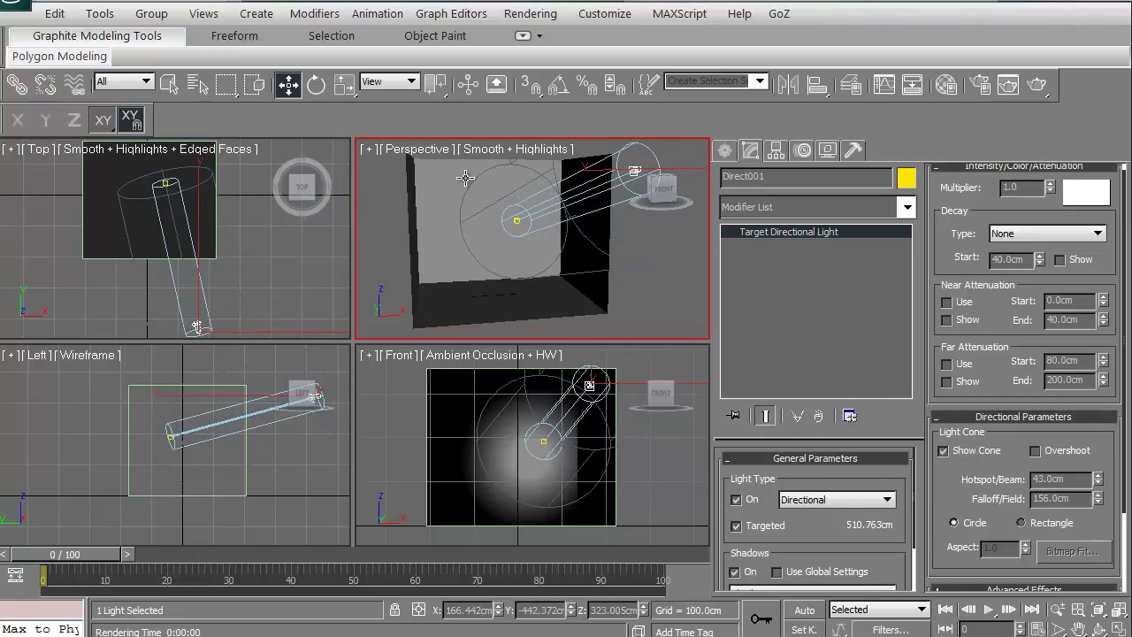
# - Reframe the Top, Left, Front and Perspective views and settle the falloff at 196 cm
pyautogui.scroll(3, 253, 213)
pyautogui.scroll(3, 232, 245)
pyautogui.moveTo(233, 245); pyautogui.dragTo(180, 209, button='middle')
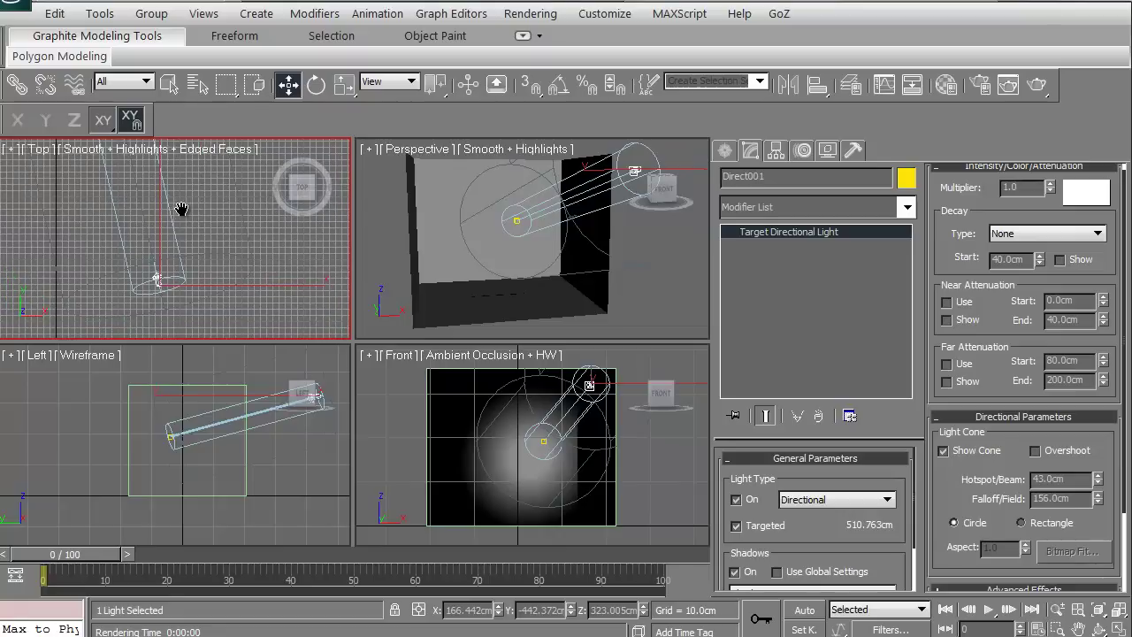
pyautogui.moveTo(226, 266); pyautogui.dragTo(255, 272, button='middle')
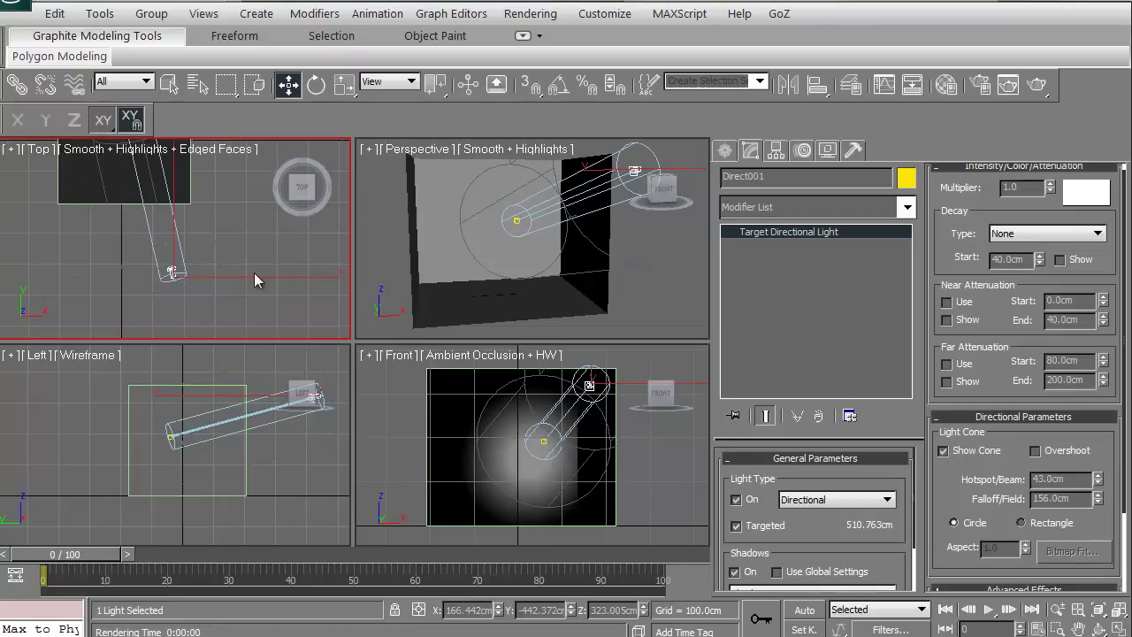
pyautogui.rightClick(232, 365)
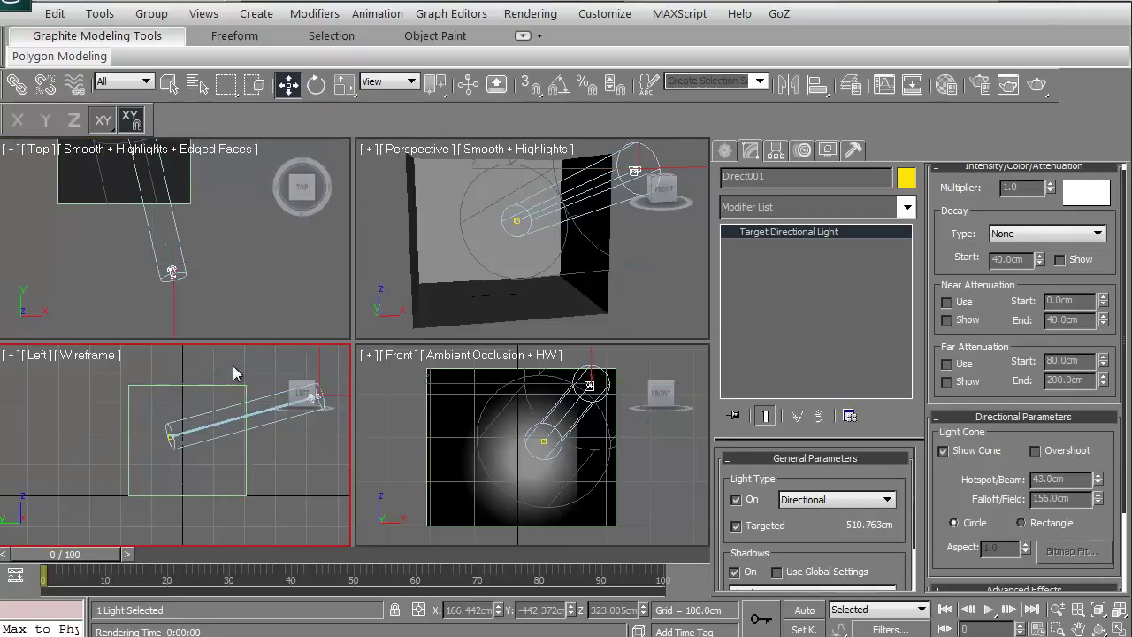
pyautogui.rightClick(400, 389)
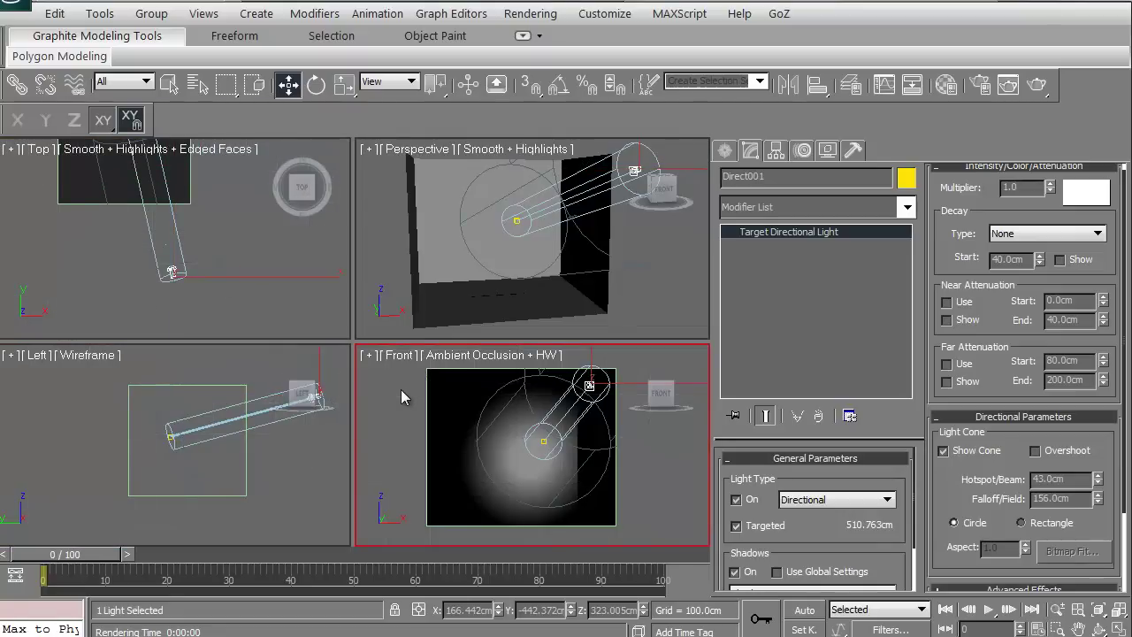
pyautogui.moveTo(379, 299); pyautogui.dragTo(380, 305, button='middle')
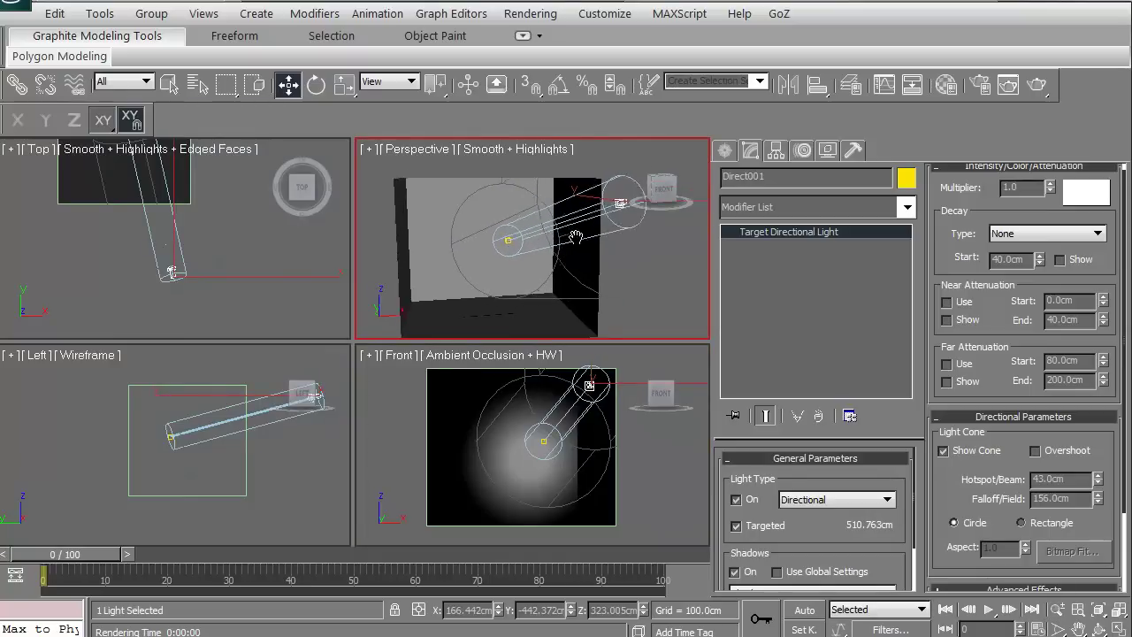
pyautogui.scroll(-3, 576, 240)
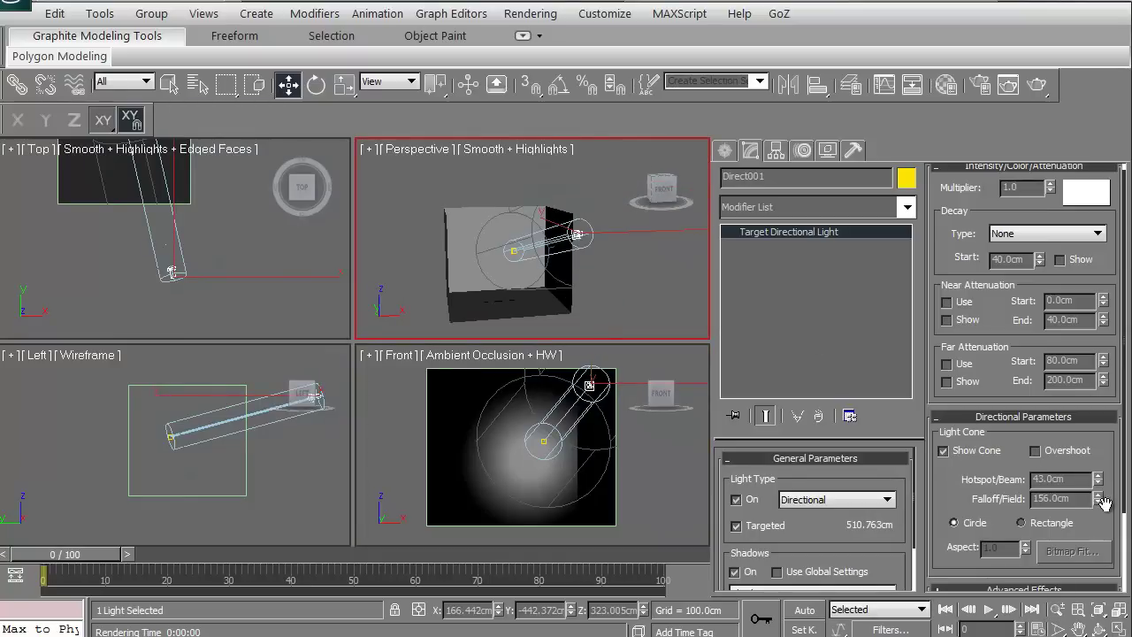
pyautogui.moveTo(1101, 502)
pyautogui.mouseDown()
pyautogui.moveTo(1083, 567)
pyautogui.moveTo(1088, 462)
pyautogui.mouseUp()
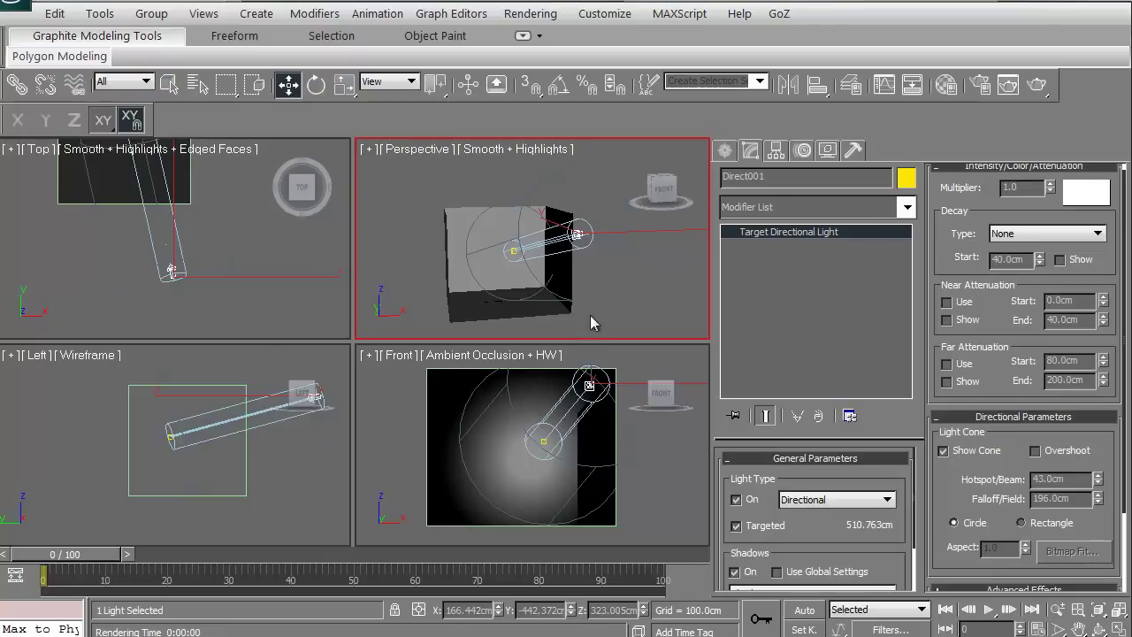
pyautogui.rightClick(613, 282)
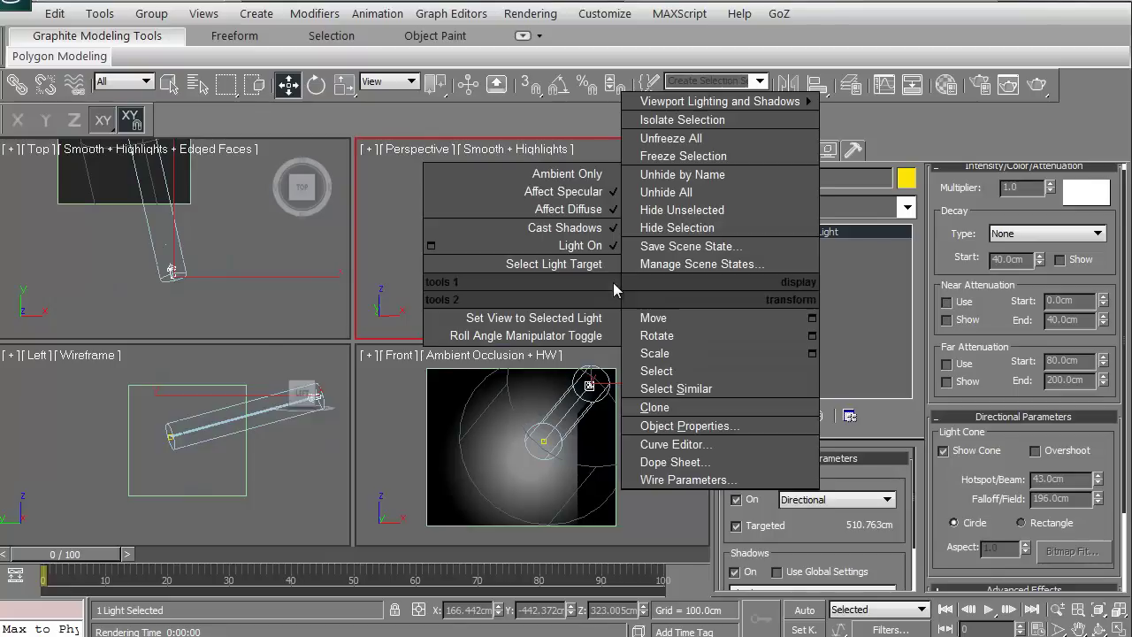
pyautogui.click(1041, 83)
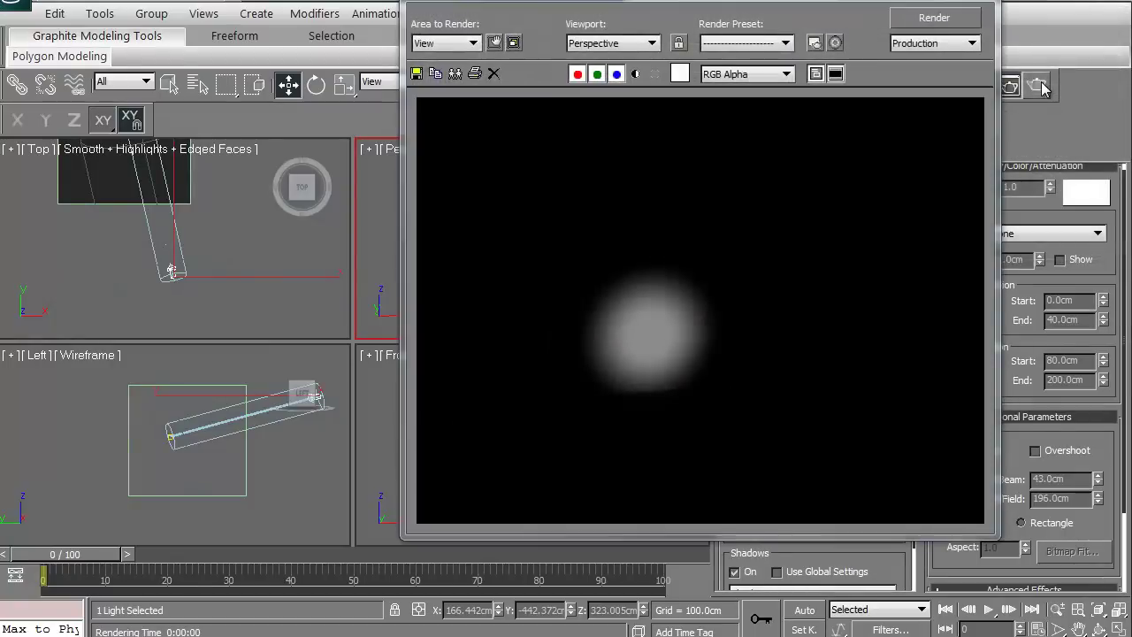
pyautogui.click(972, 7)
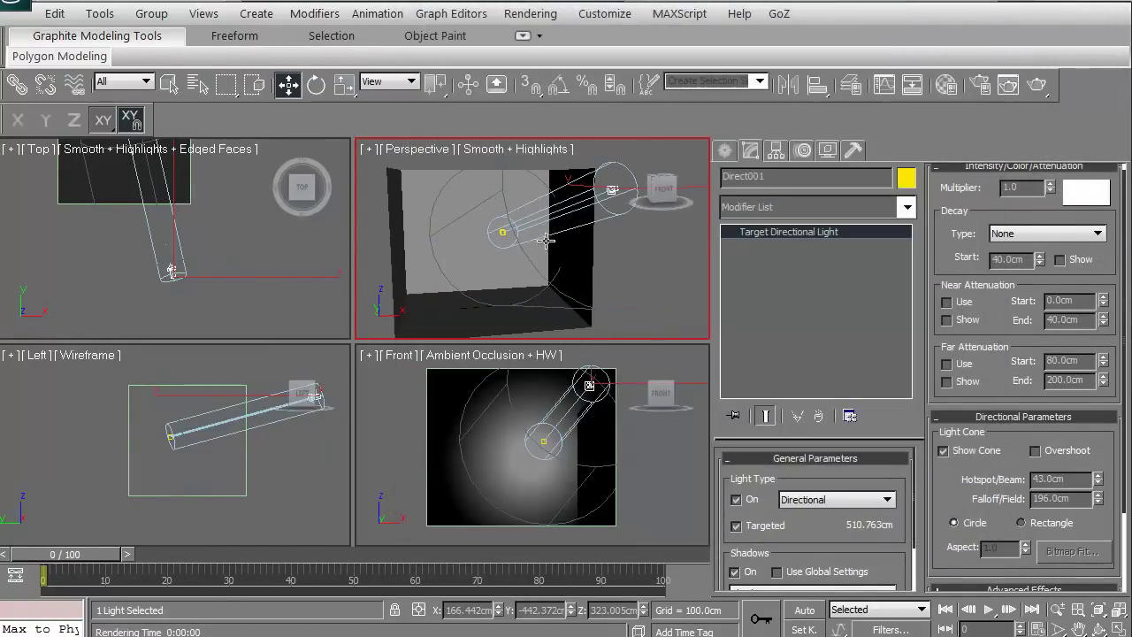
pyautogui.click(1039, 85)
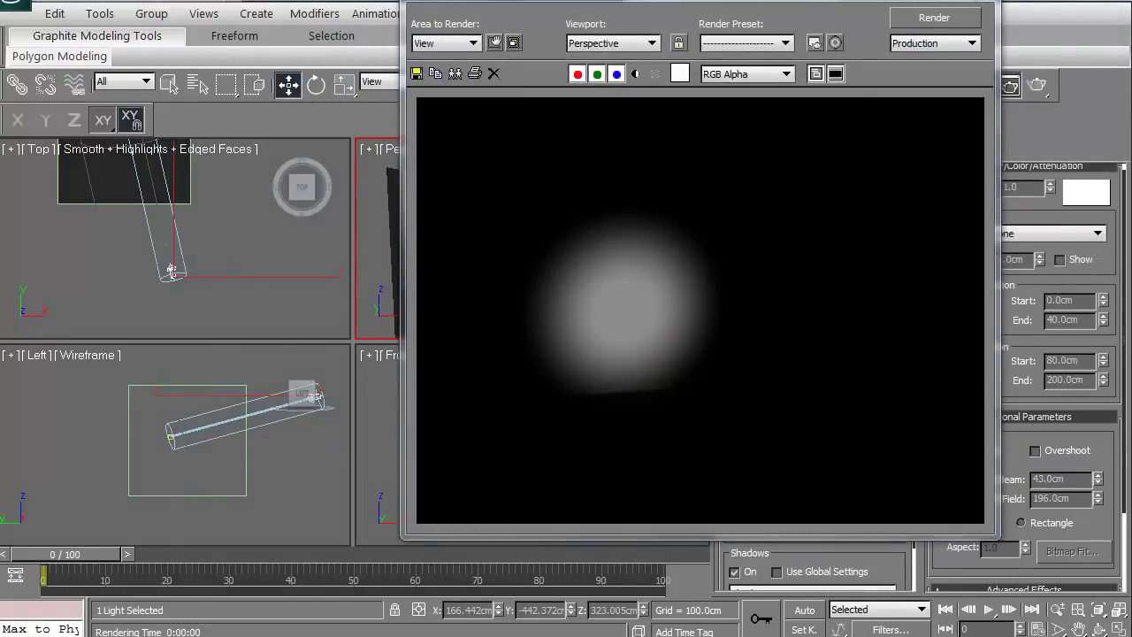
pyautogui.click(986, 4)
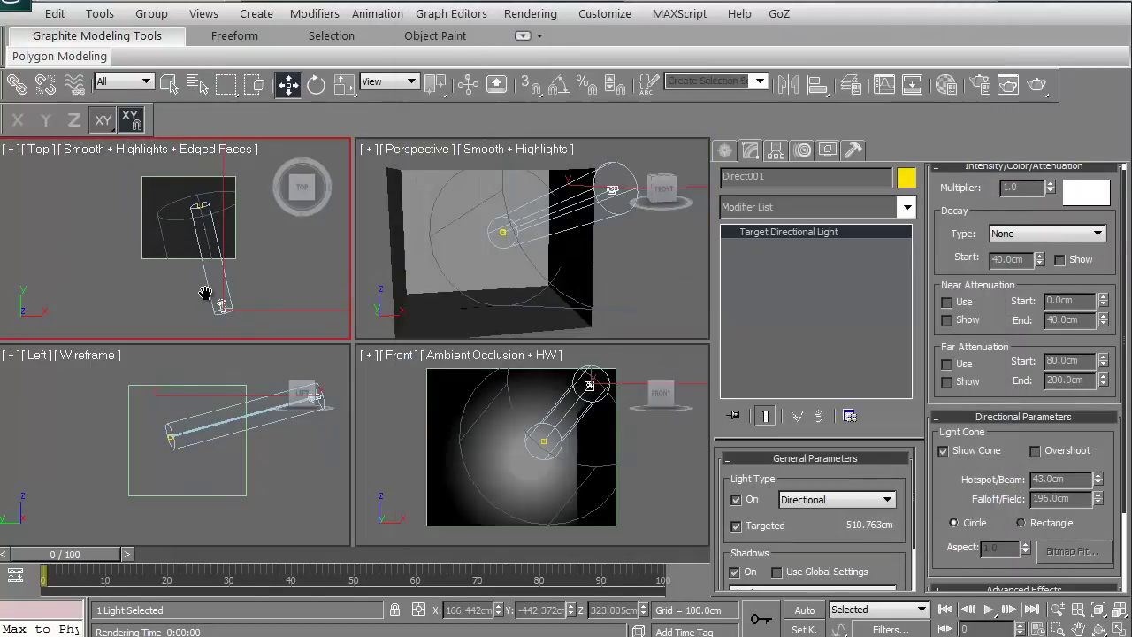
pyautogui.moveTo(205, 294); pyautogui.dragTo(204, 293, button='middle')
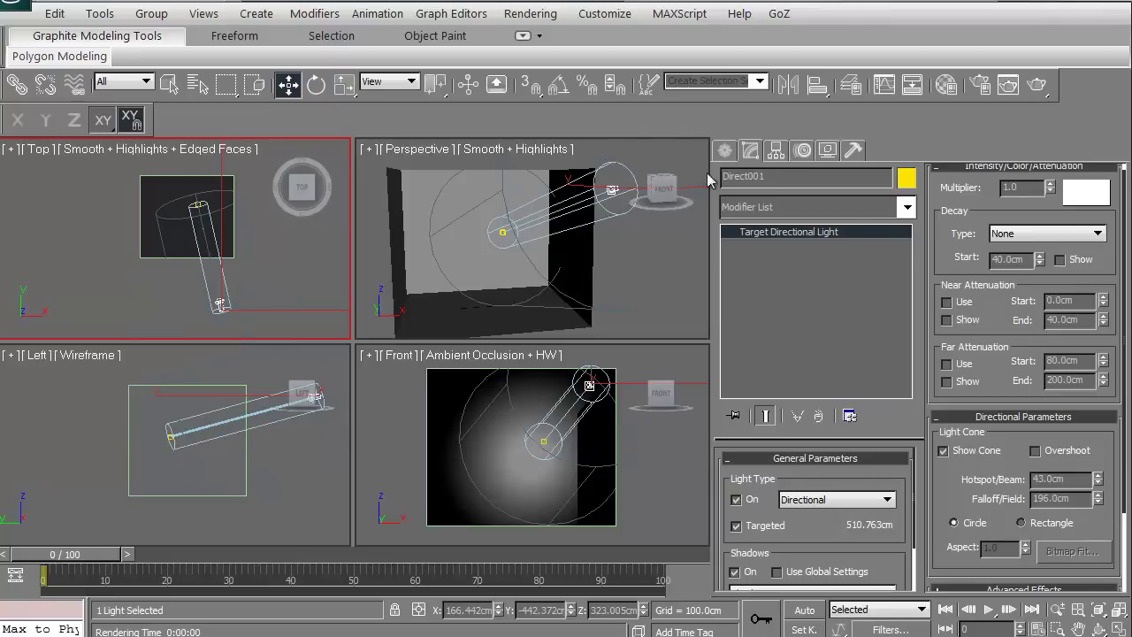
pyautogui.click(725, 150)
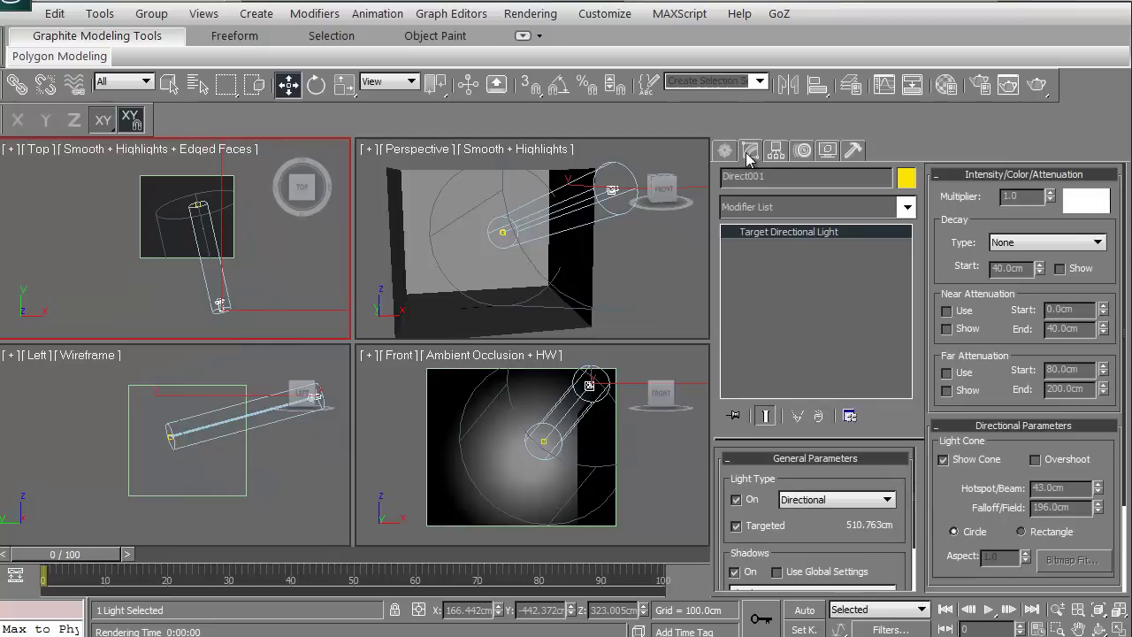
# - Delete Direct001 and place an Omni light inside the room from the Top view
pyautogui.click(724, 151)
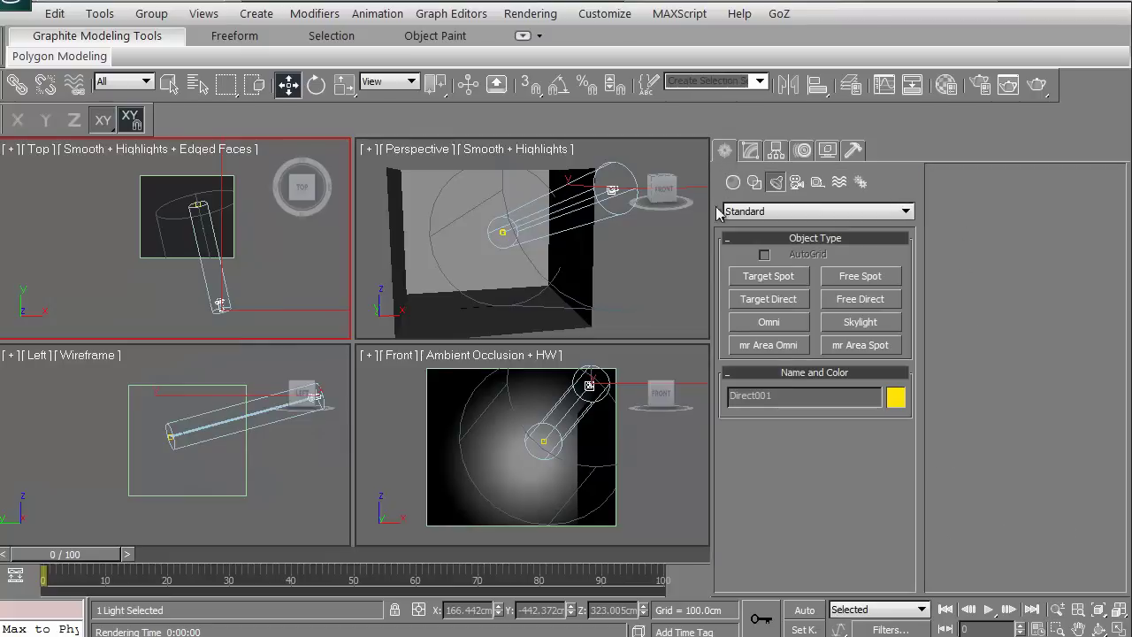
pyautogui.moveTo(186, 266); pyautogui.dragTo(177, 269, button='middle')
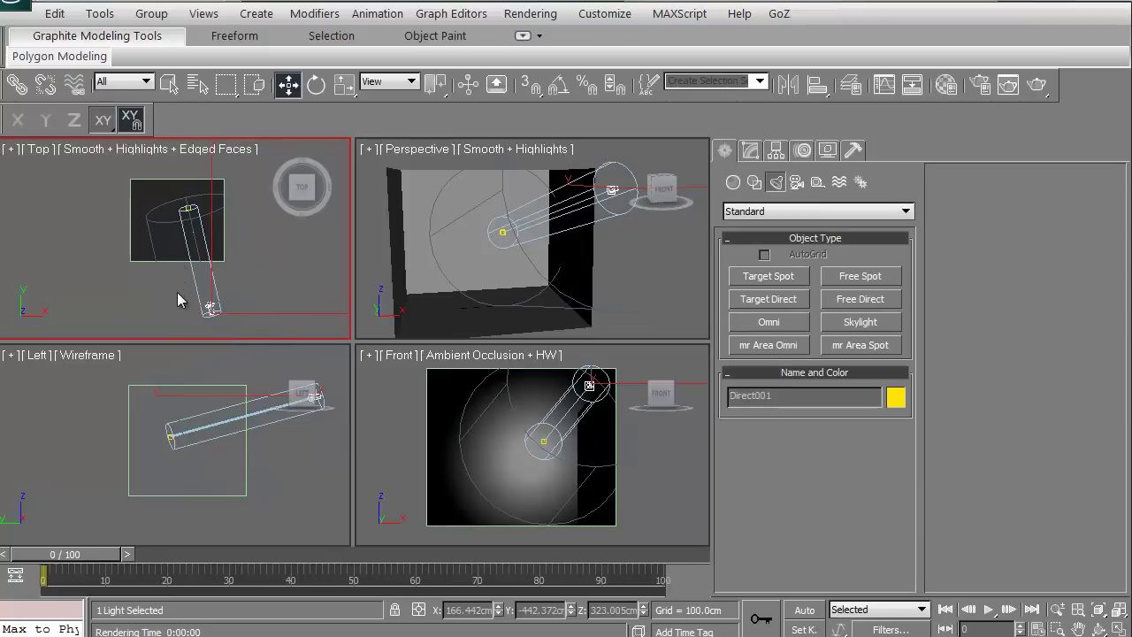
pyautogui.press('Delete')
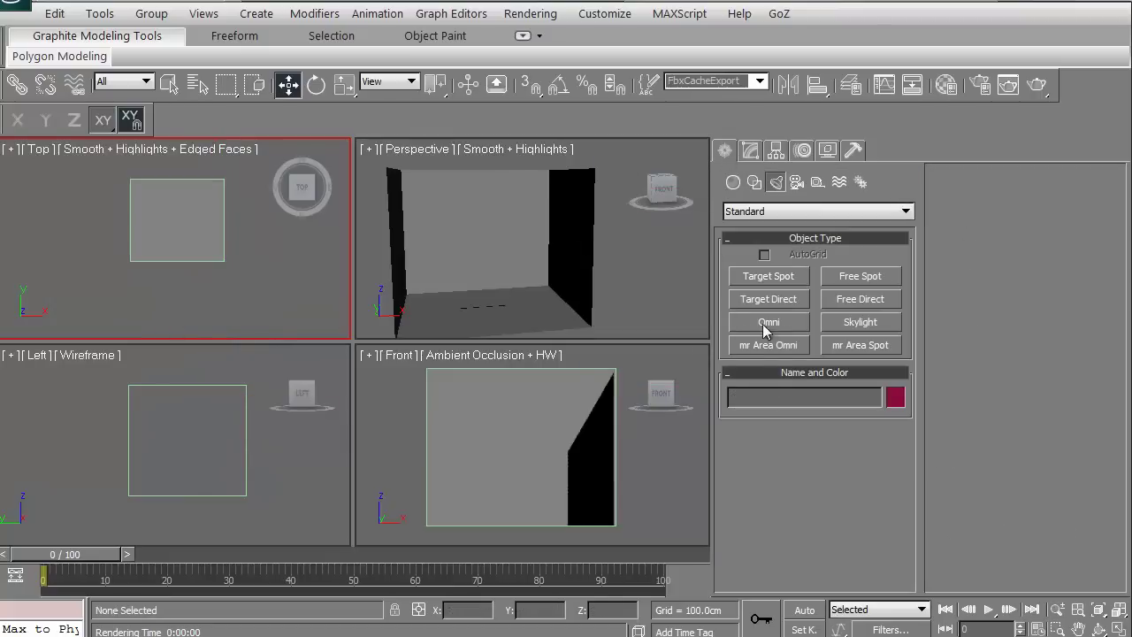
pyautogui.click(767, 324)
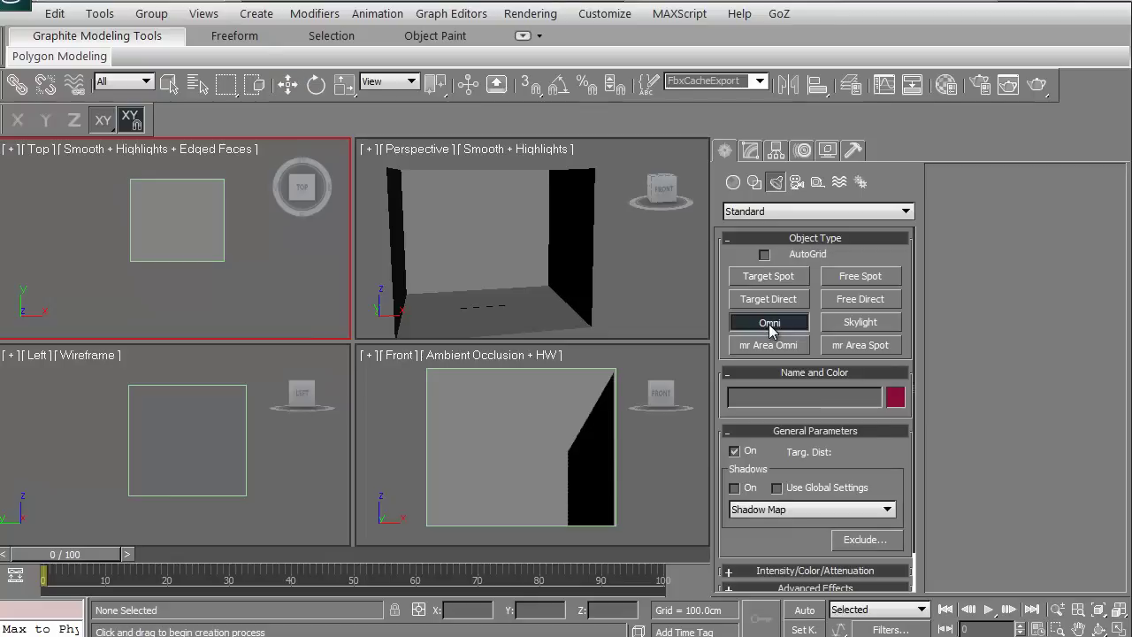
pyautogui.click(178, 221)
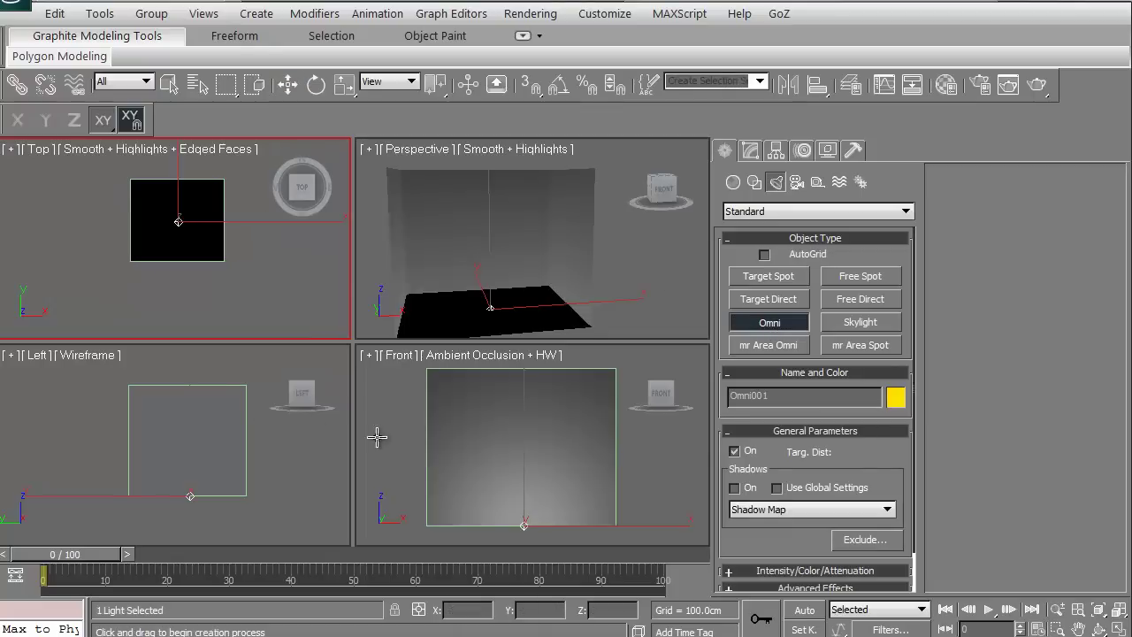
# - Raise Omni001 toward mid-height in the Left view and shift it lower-right in plan
pyautogui.moveTo(467, 478); pyautogui.dragTo(465, 466, button='middle')
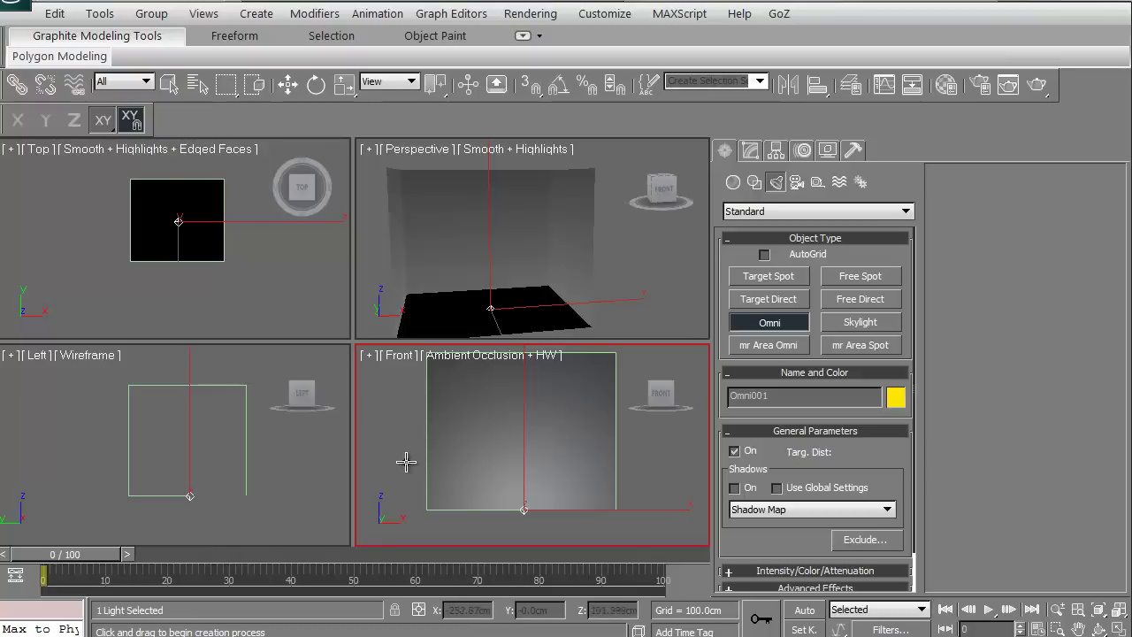
pyautogui.moveTo(292, 290); pyautogui.dragTo(291, 310, button='middle')
pyautogui.click(288, 84)
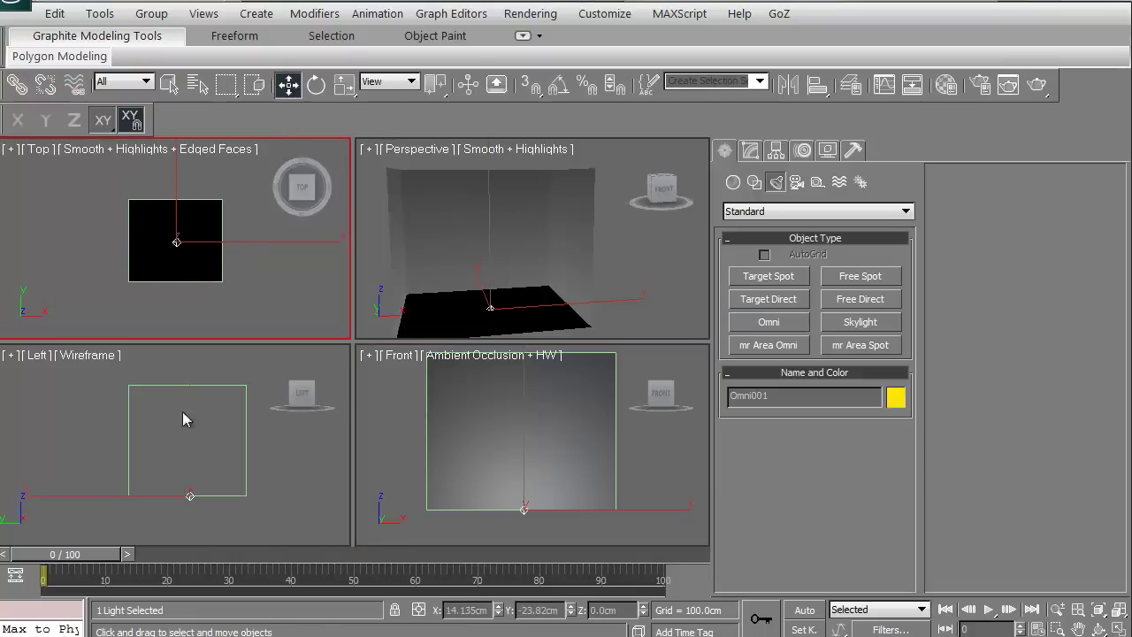
pyautogui.moveTo(179, 433); pyautogui.dragTo(179, 451, button='middle')
pyautogui.press('space')
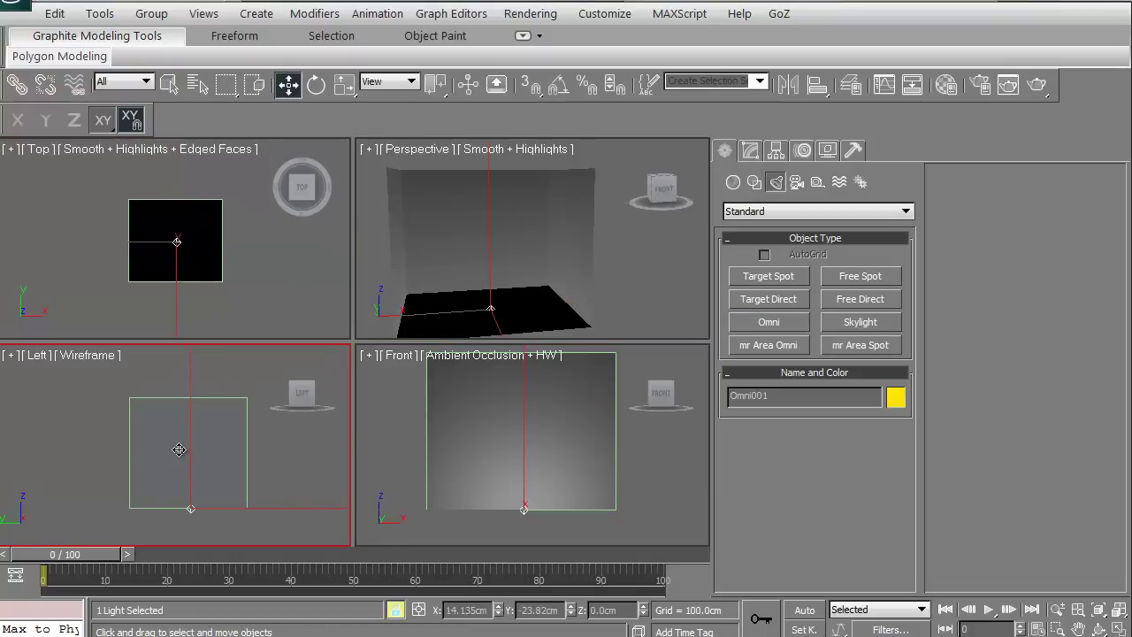
pyautogui.moveTo(89, 493); pyautogui.dragTo(72, 426)
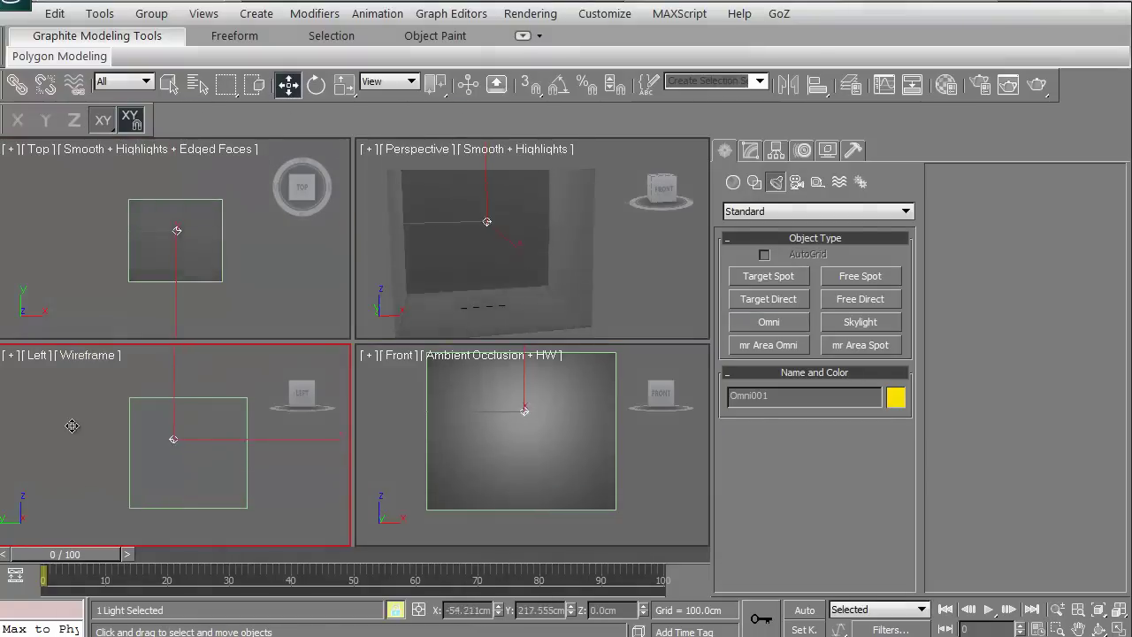
pyautogui.moveTo(140, 261); pyautogui.dragTo(161, 268)
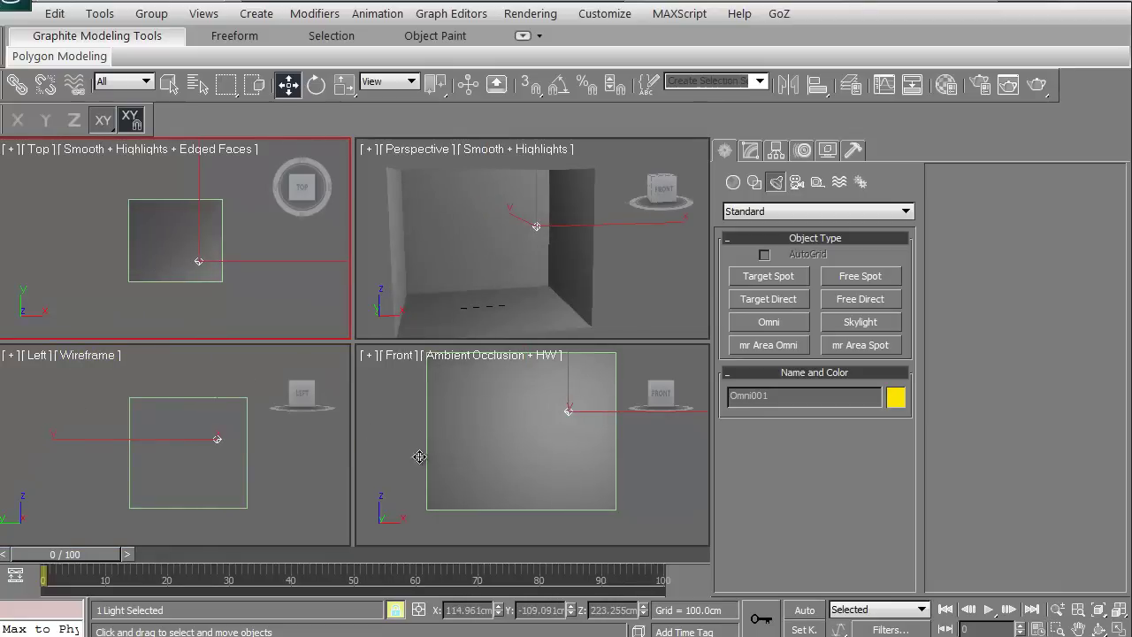
pyautogui.keyDown('alt'); pyautogui.moveTo(607, 288); pyautogui.dragTo(491, 269, button='middle'); pyautogui.keyUp('alt')
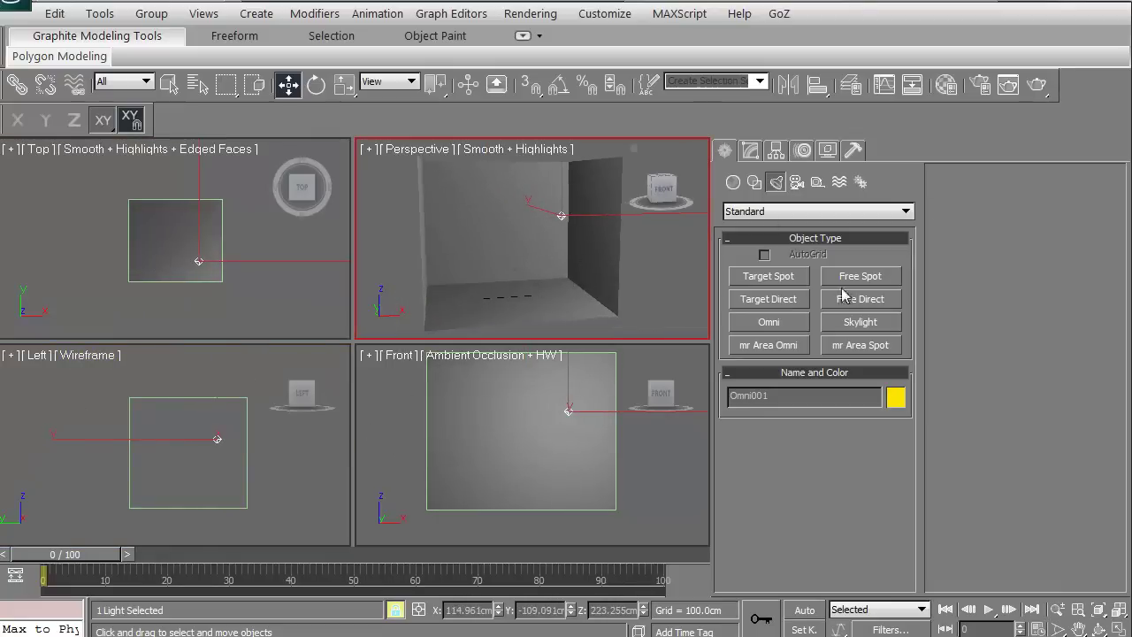
# - Enable Shadows On for Omni001 and check the room in a test render
pyautogui.click(751, 152)
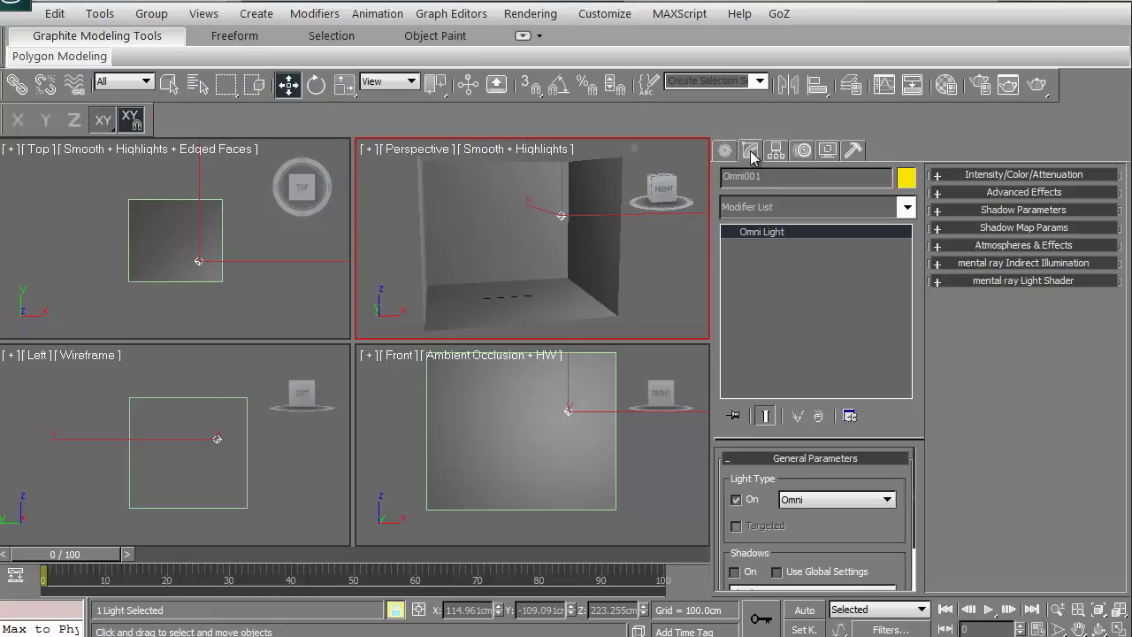
pyautogui.scroll(-2, 734, 527)
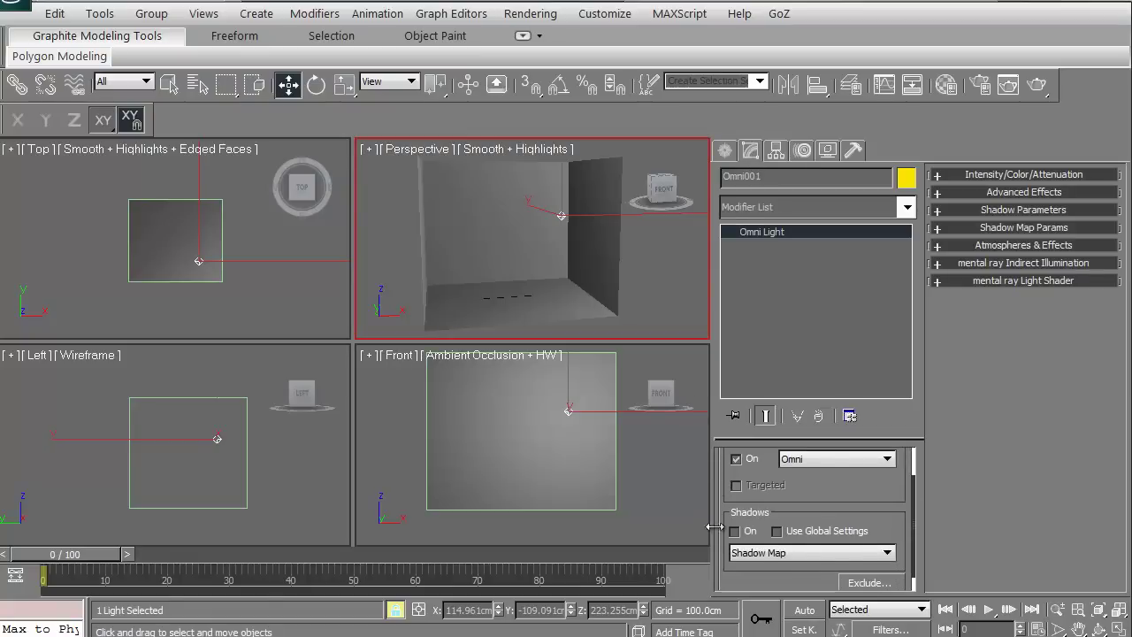
pyautogui.click(734, 532)
pyautogui.click(1037, 85)
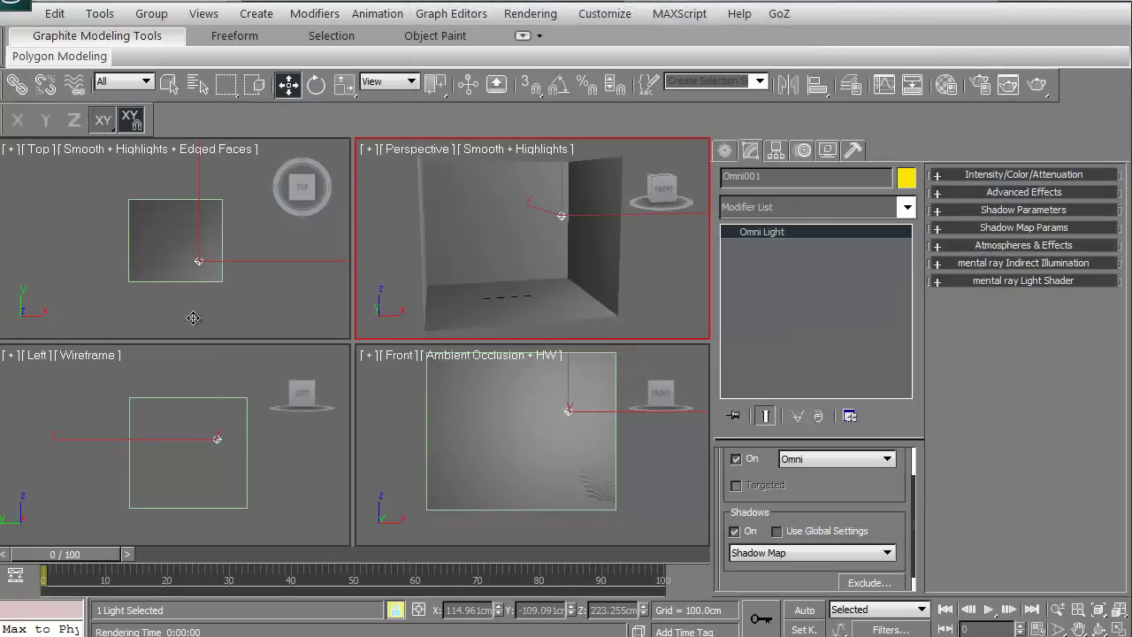
pyautogui.moveTo(193, 317); pyautogui.dragTo(190, 318, button='middle')
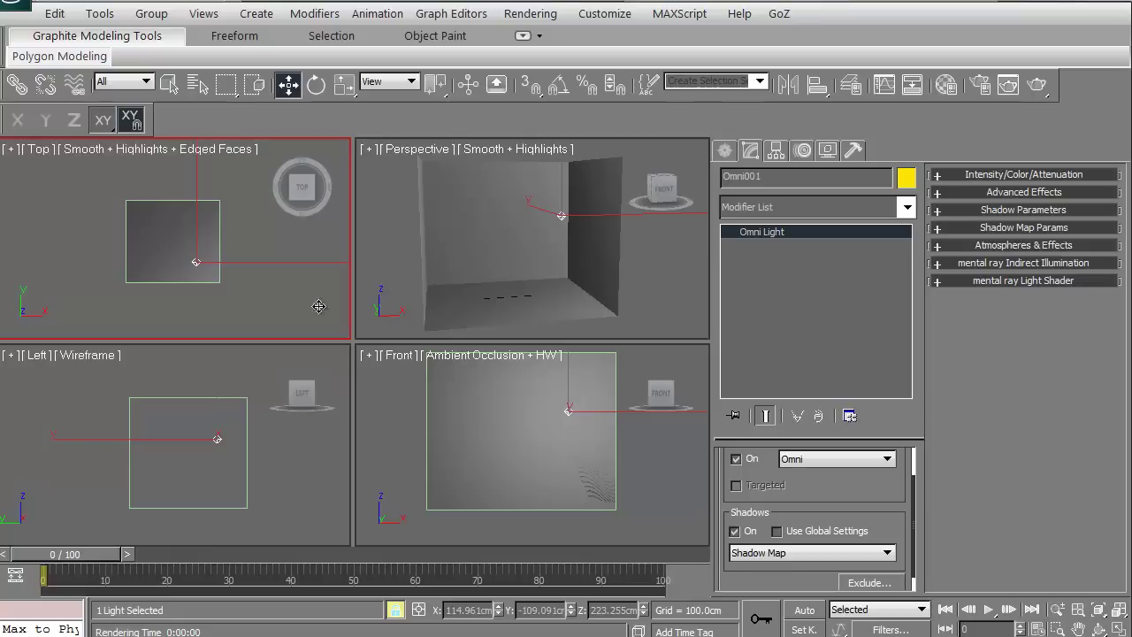
# - Delete Omni001 and draw a Target Spot in the Top view aimed into the room
pyautogui.click(722, 155)
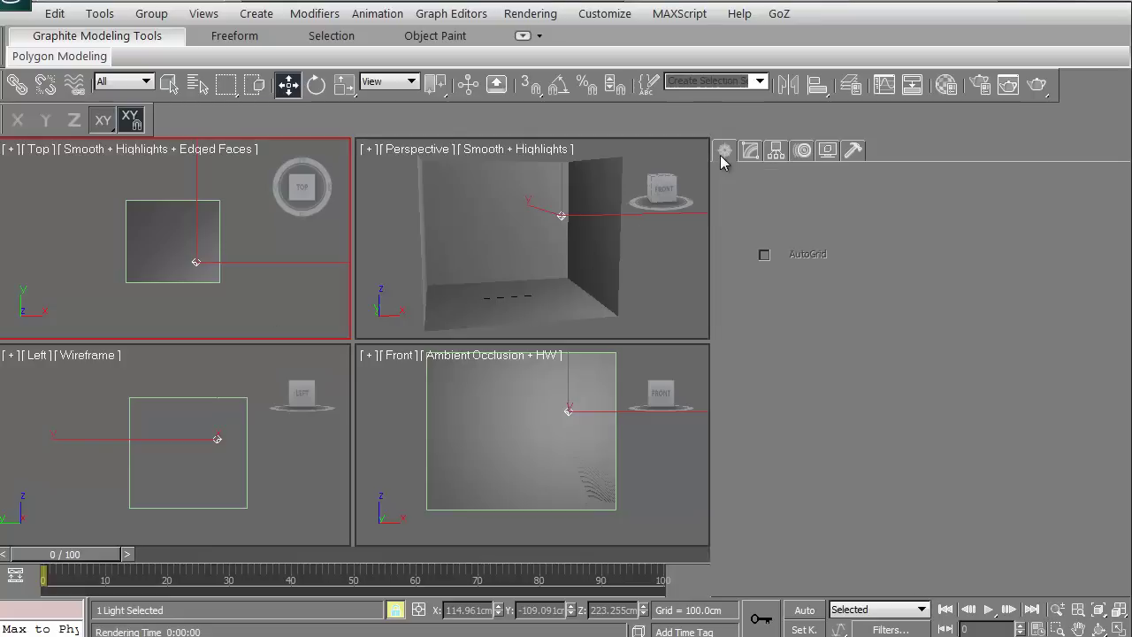
pyautogui.press('Delete')
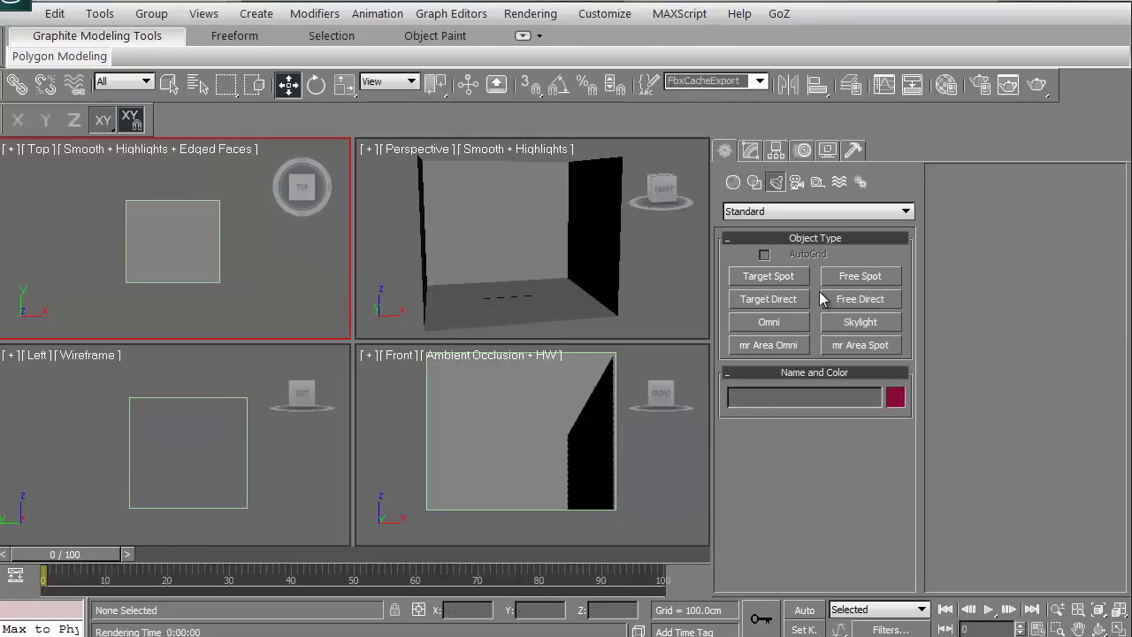
pyautogui.click(769, 276)
pyautogui.moveTo(156, 275); pyautogui.dragTo(151, 235, button='middle')
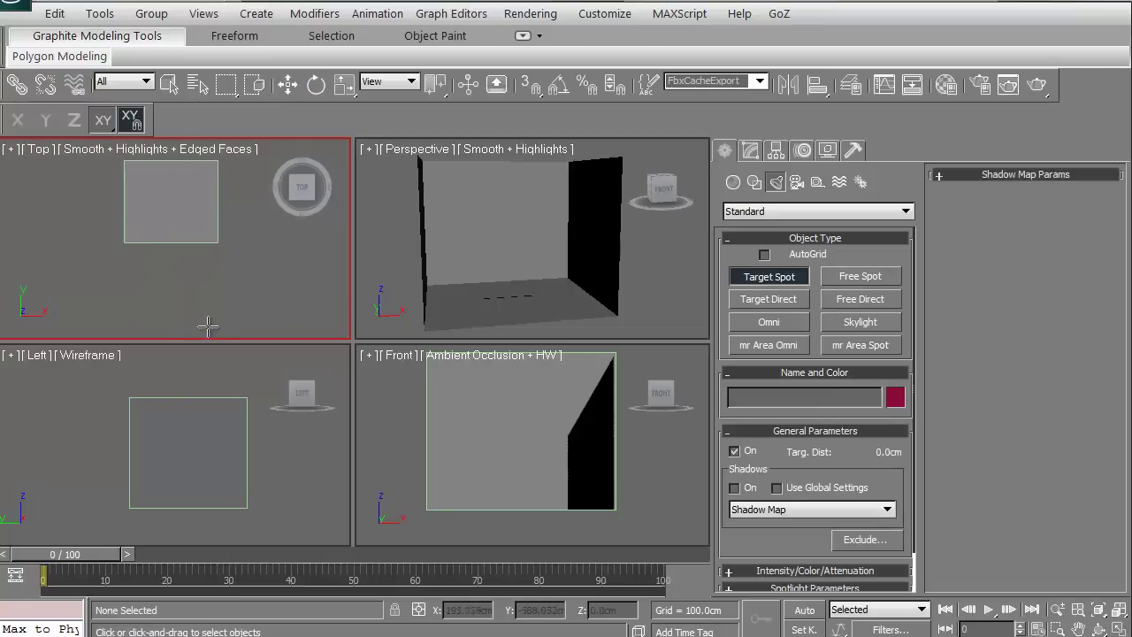
pyautogui.moveTo(211, 328); pyautogui.dragTo(174, 174)
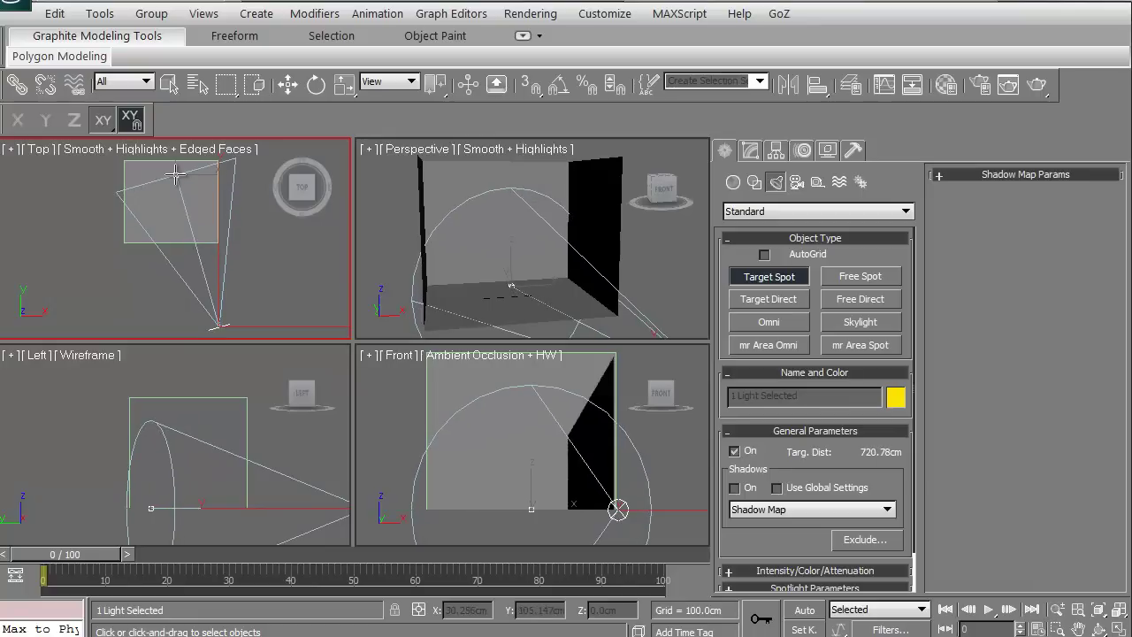
# - Raise Spot001 high in the Left view and move it toward the room's front in plan
pyautogui.click(287, 84)
pyautogui.moveTo(171, 248); pyautogui.dragTo(106, 247, button='middle')
pyautogui.moveTo(245, 460); pyautogui.dragTo(234, 460, button='middle')
pyautogui.scroll(-2, 186, 433)
pyautogui.moveTo(254, 458); pyautogui.dragTo(240, 380)
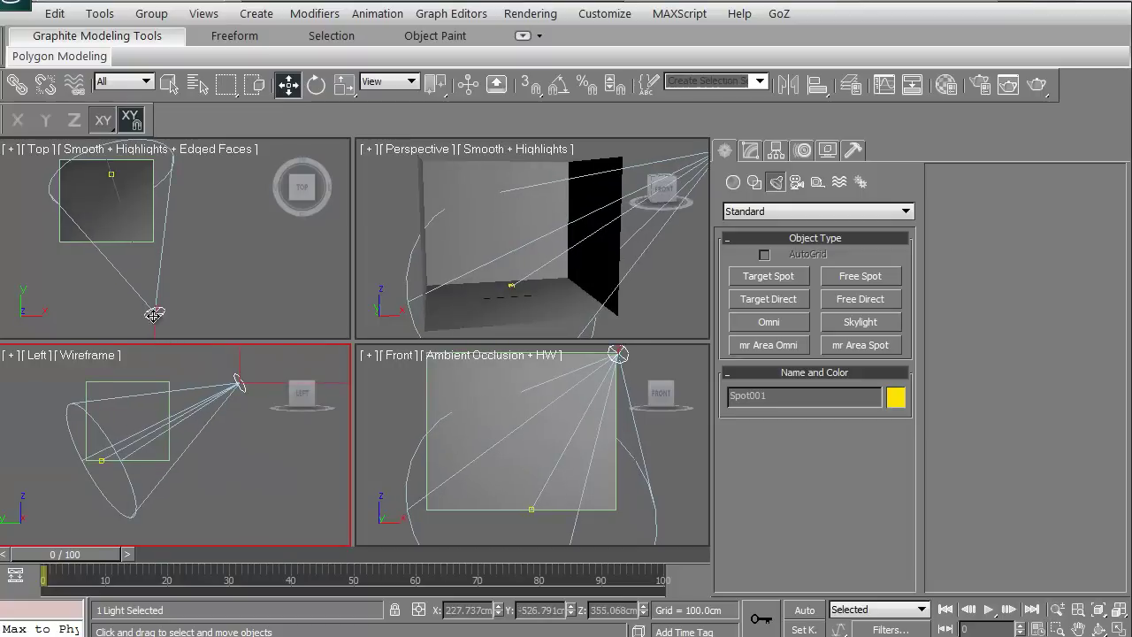
pyautogui.moveTo(156, 315); pyautogui.dragTo(120, 329)
pyautogui.moveTo(404, 258); pyautogui.dragTo(410, 258, button='middle')
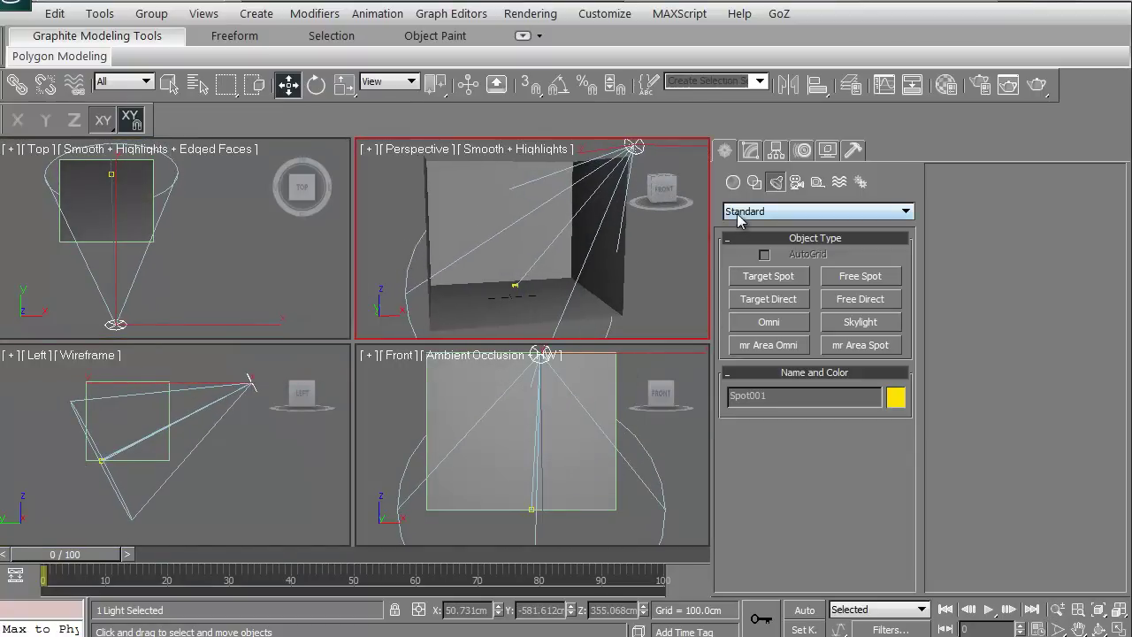
# - Turn on Shadows for Spot001 in its Modify parameters
pyautogui.click(750, 152)
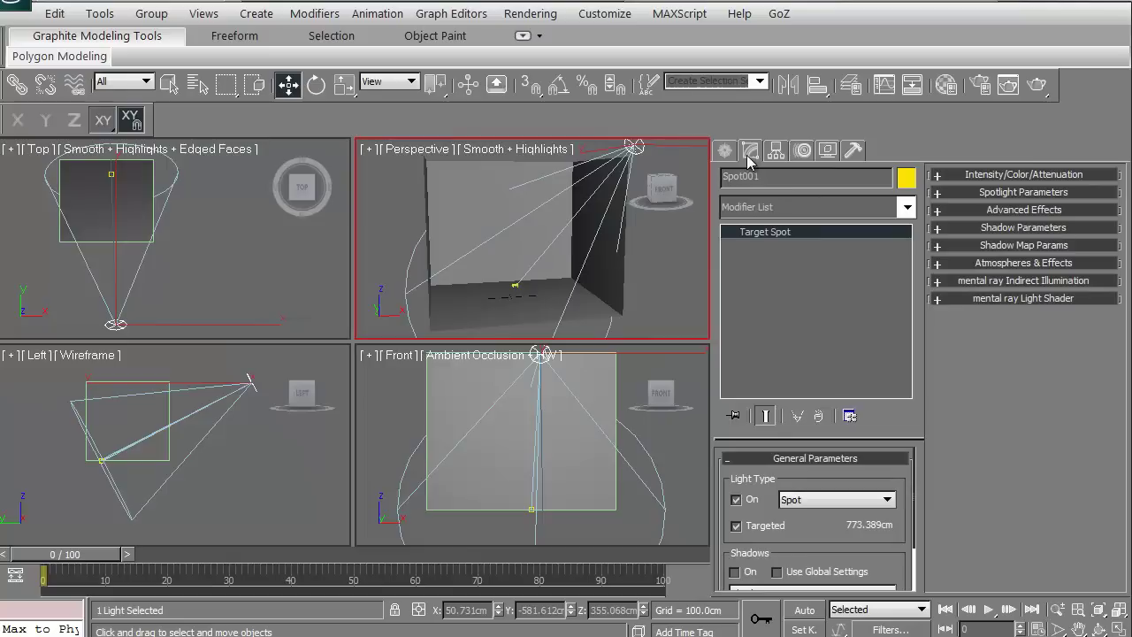
pyautogui.scroll(-2, 723, 523)
pyautogui.click(734, 513)
pyautogui.keyDown('alt'); pyautogui.moveTo(498, 265); pyautogui.dragTo(501, 274, button='middle'); pyautogui.keyUp('alt')
# - Render the perspective view to check the spotlight's lit cone, then return to light creation
pyautogui.click(1036, 85)
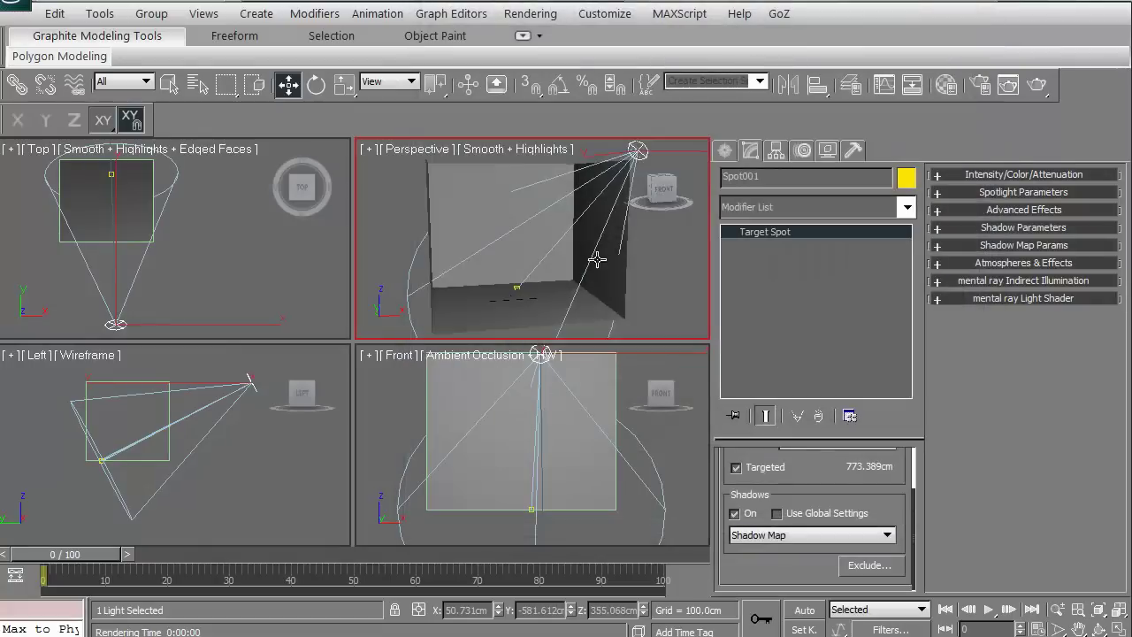
pyautogui.moveTo(549, 248)
pyautogui.mouseDown(button='middle')
pyautogui.moveTo(566, 263)
pyautogui.moveTo(528, 271)
pyautogui.moveTo(579, 274)
pyautogui.mouseUp(button='middle')
pyautogui.moveTo(456, 291); pyautogui.dragTo(462, 274, button='middle')
pyautogui.moveTo(182, 293); pyautogui.dragTo(182, 297, button='middle')
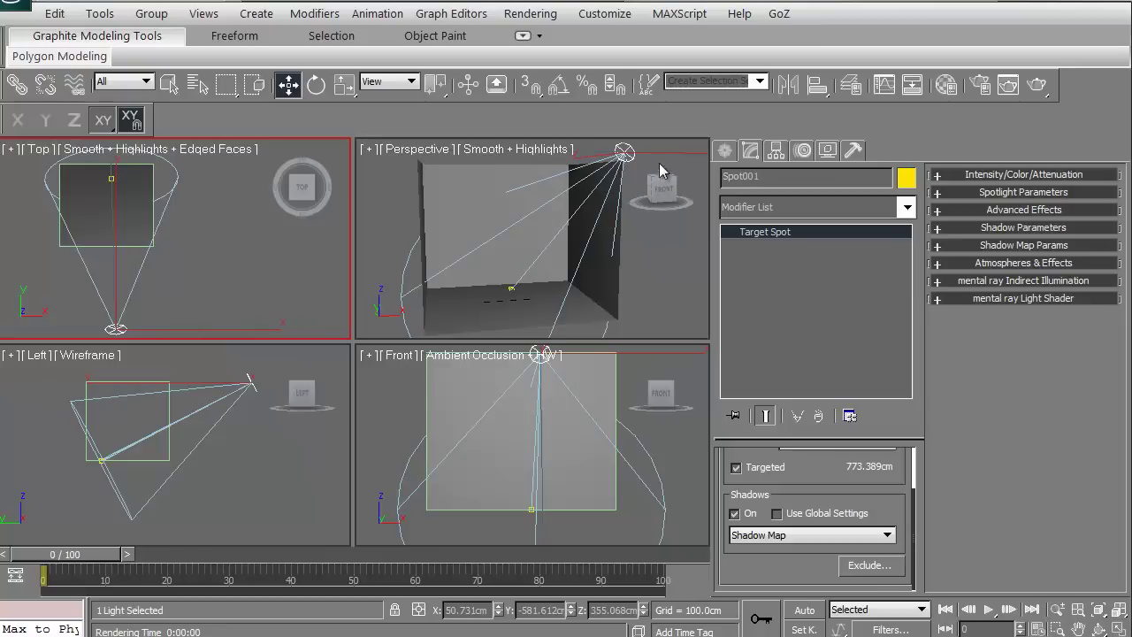
pyautogui.click(724, 150)
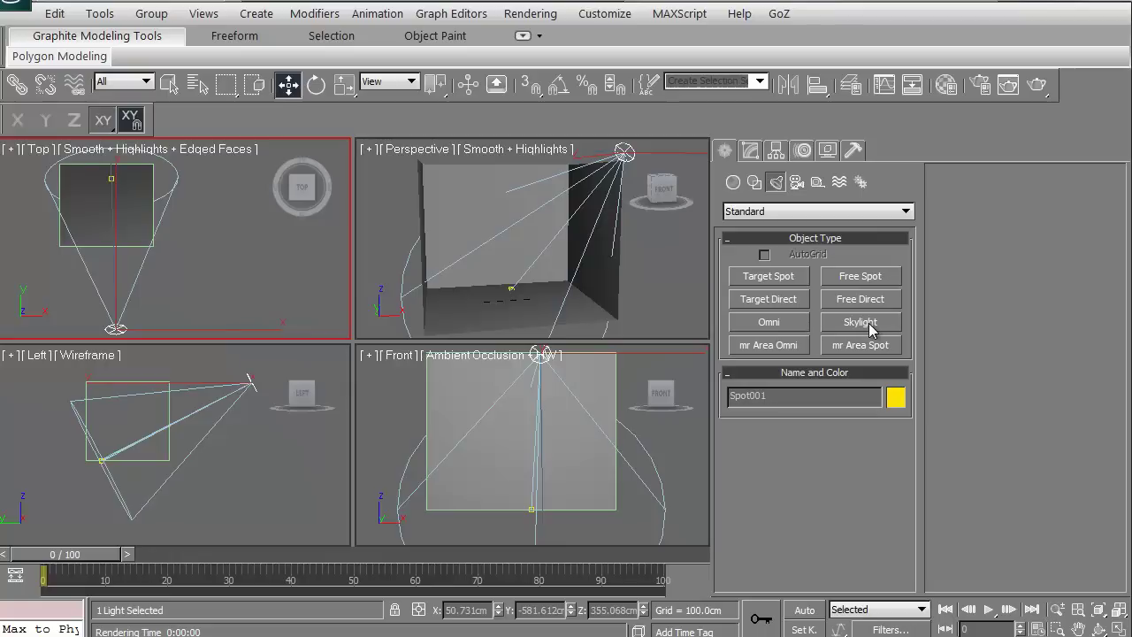
# - Delete Spot001 and place a shadow-casting skylight, Sky001, inside the room in the Top view
pyautogui.moveTo(128, 244); pyautogui.dragTo(142, 243, button='middle')
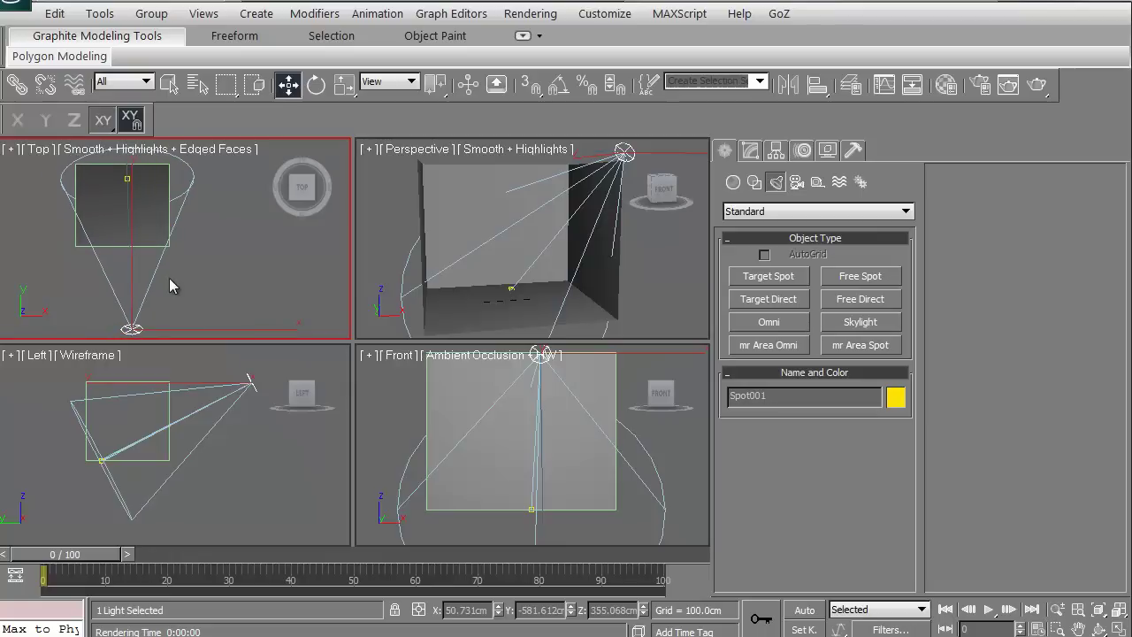
pyautogui.press('Delete')
pyautogui.click(854, 324)
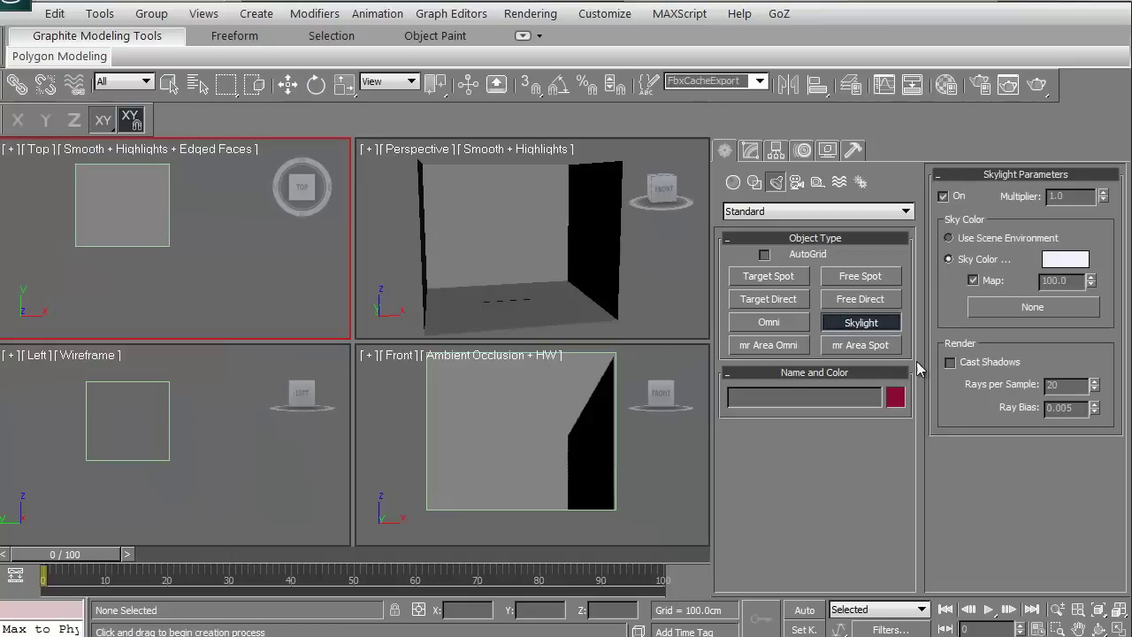
pyautogui.click(950, 362)
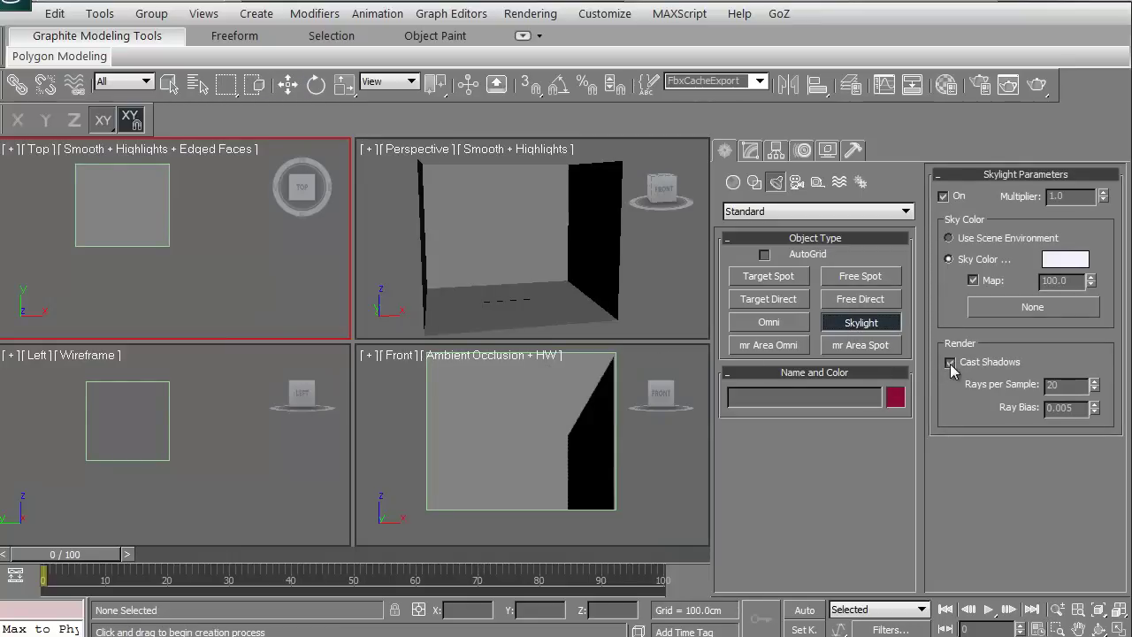
pyautogui.click(124, 203)
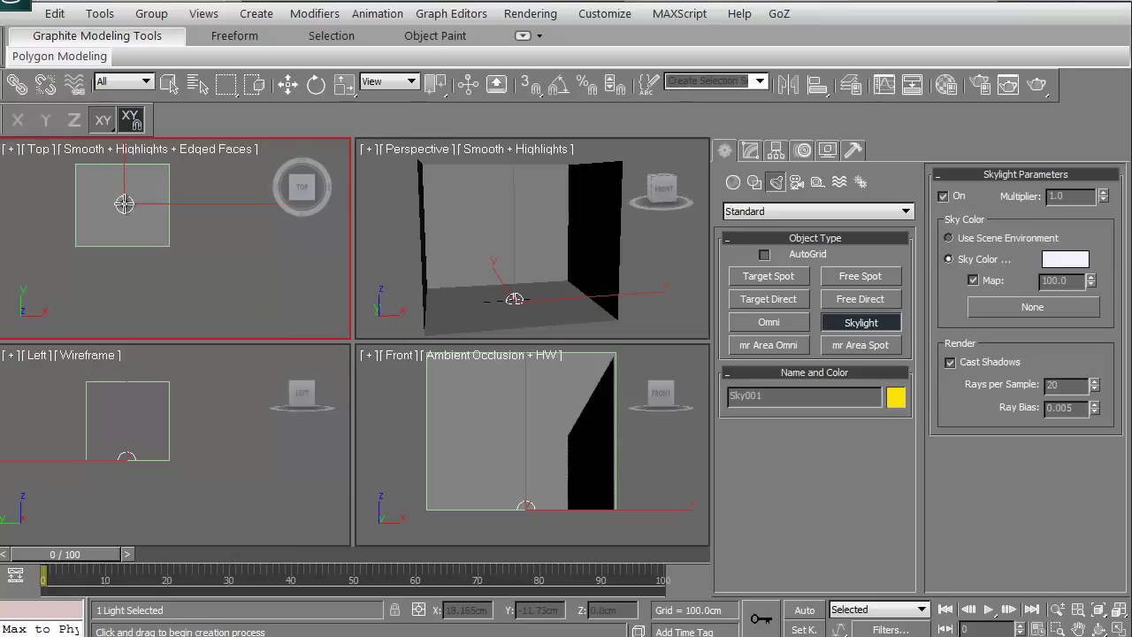
pyautogui.middleClick(455, 299)
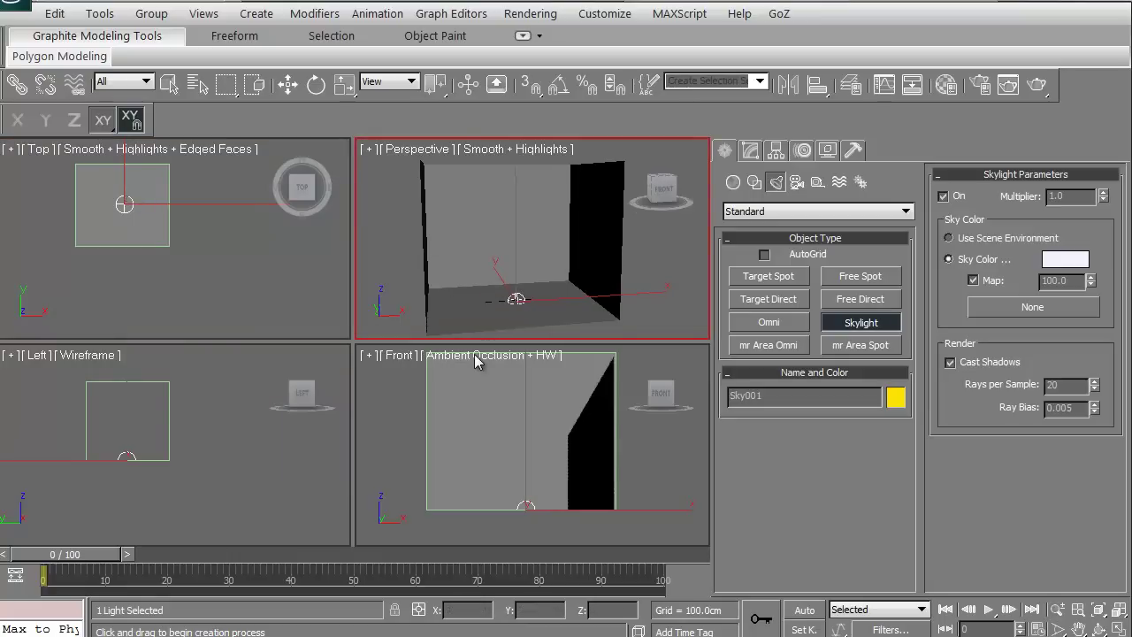
pyautogui.click(1036, 84)
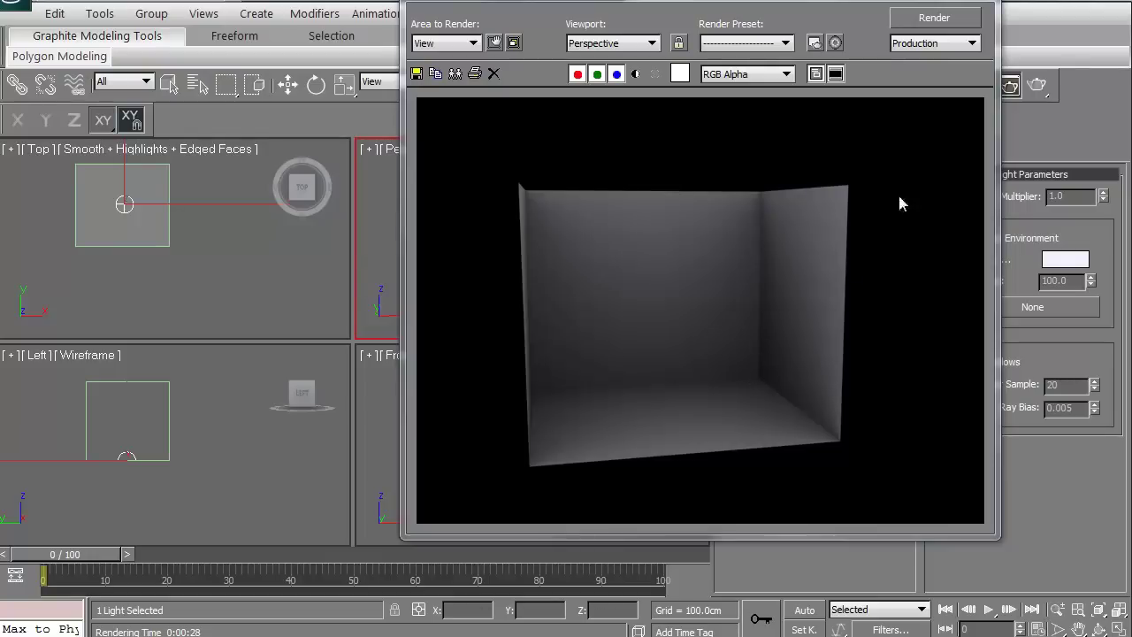
pyautogui.click(973, 3)
pyautogui.moveTo(144, 258); pyautogui.dragTo(154, 286, button='middle')
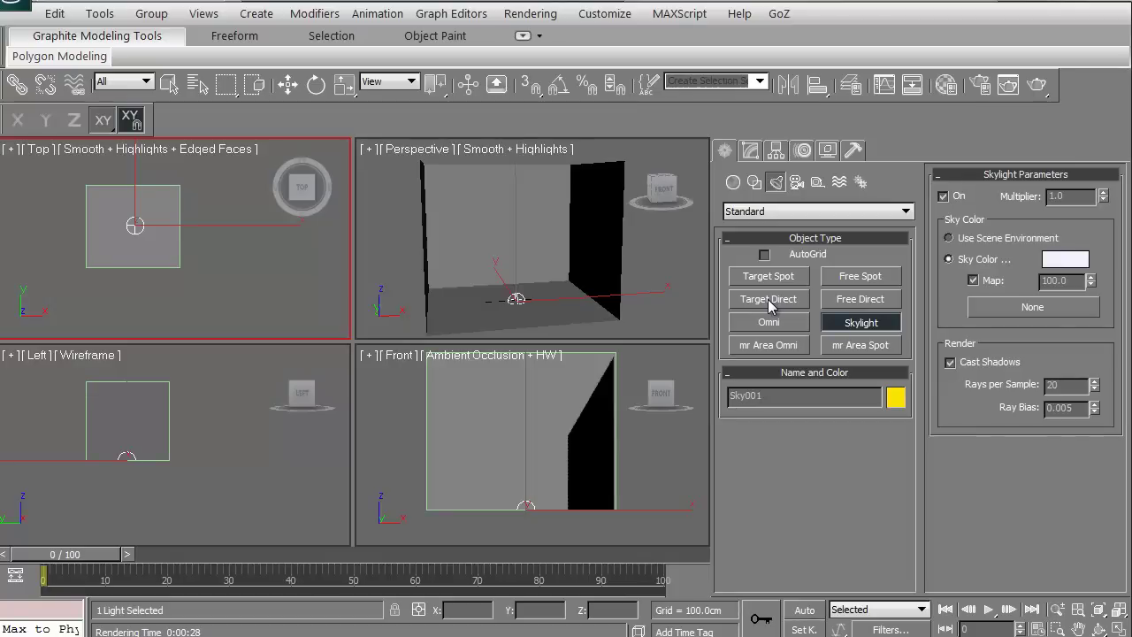
# - Delete the skylight so the room holds no lights
pyautogui.moveTo(255, 259); pyautogui.dragTo(253, 270, button='middle')
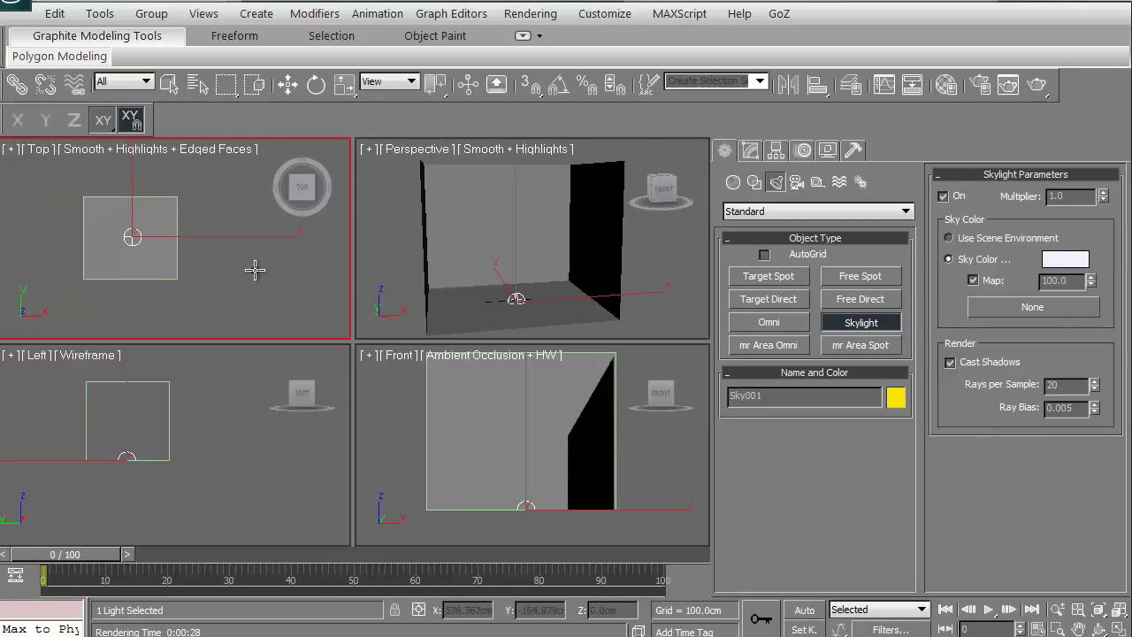
pyautogui.press('Delete')
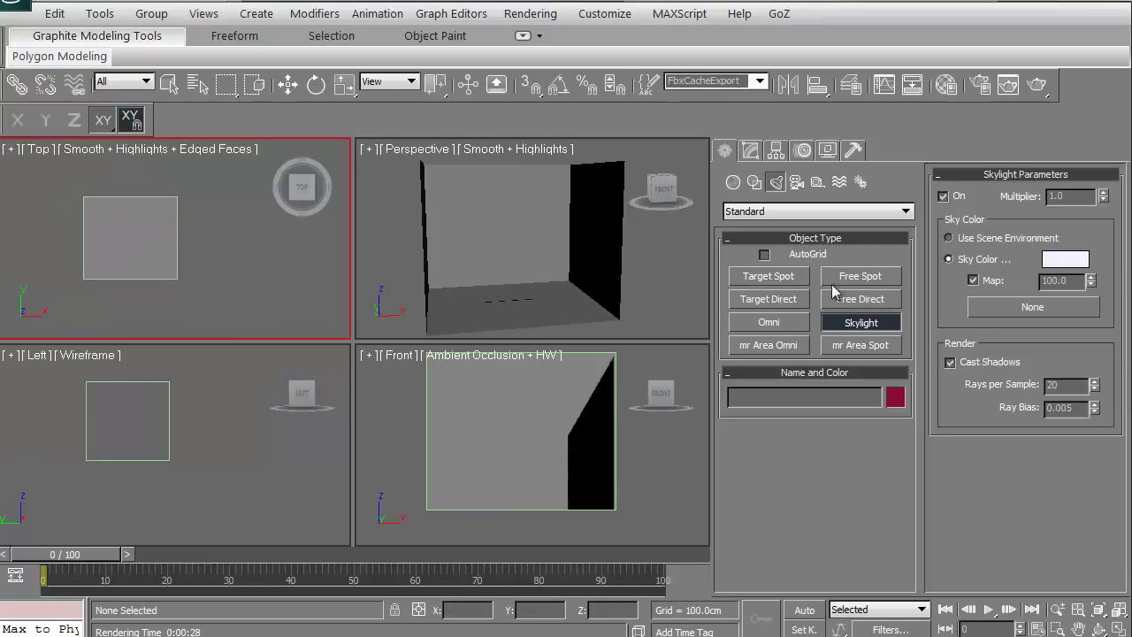
pyautogui.click(841, 282)
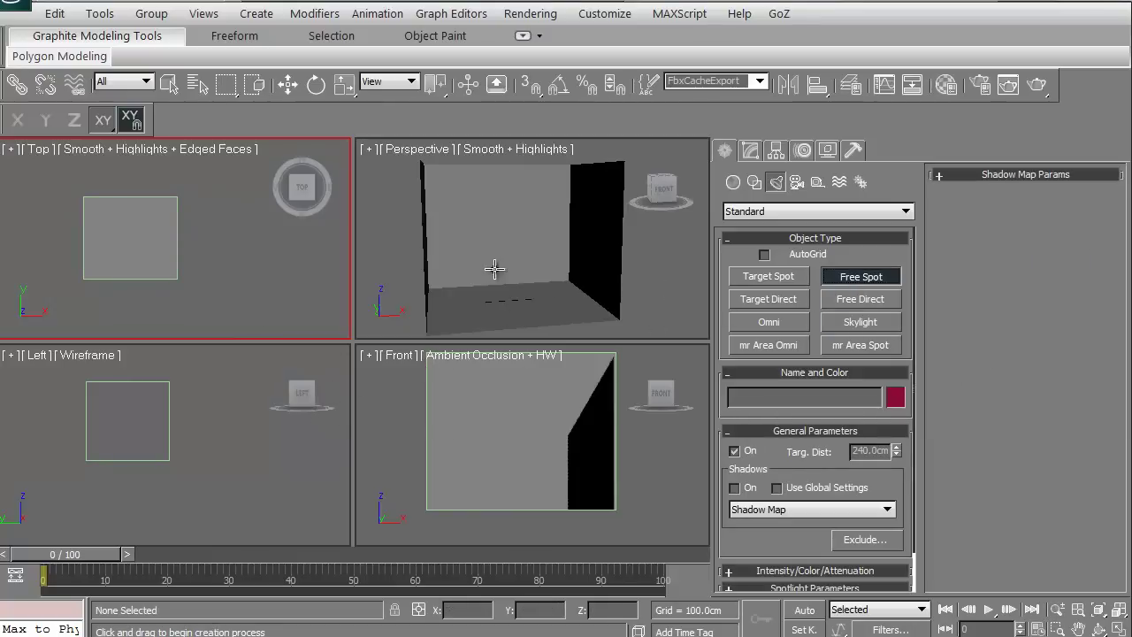
pyautogui.moveTo(182, 274); pyautogui.dragTo(196, 249, button='middle')
# - Try a target spotlight aimed into the room, cancel it, and return to Free Spot
pyautogui.click(762, 281)
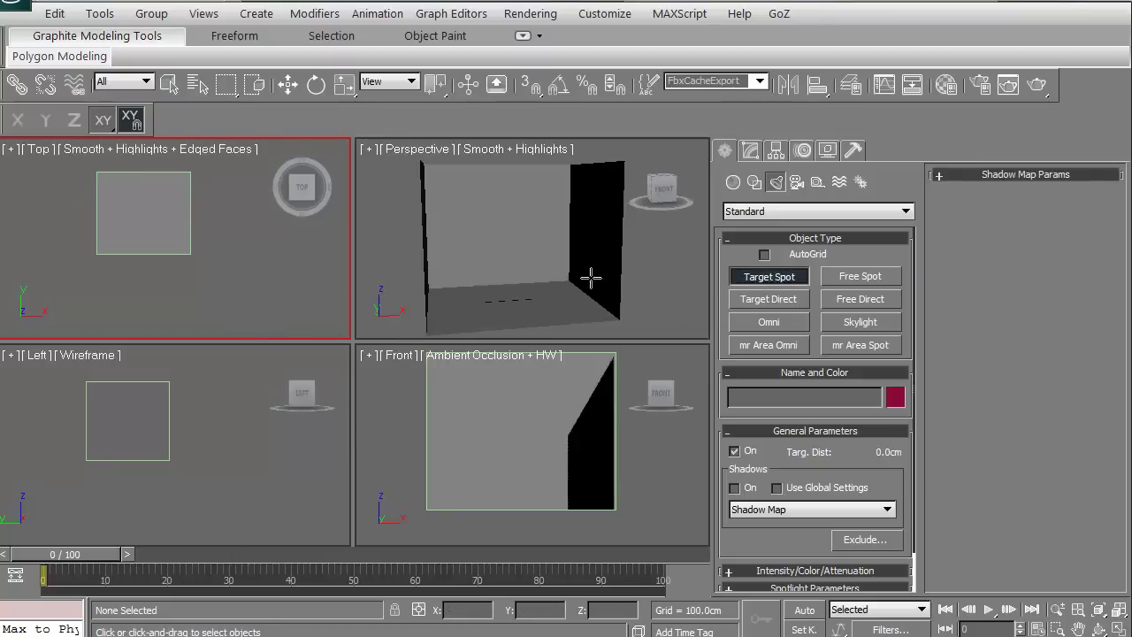
pyautogui.click(249, 314)
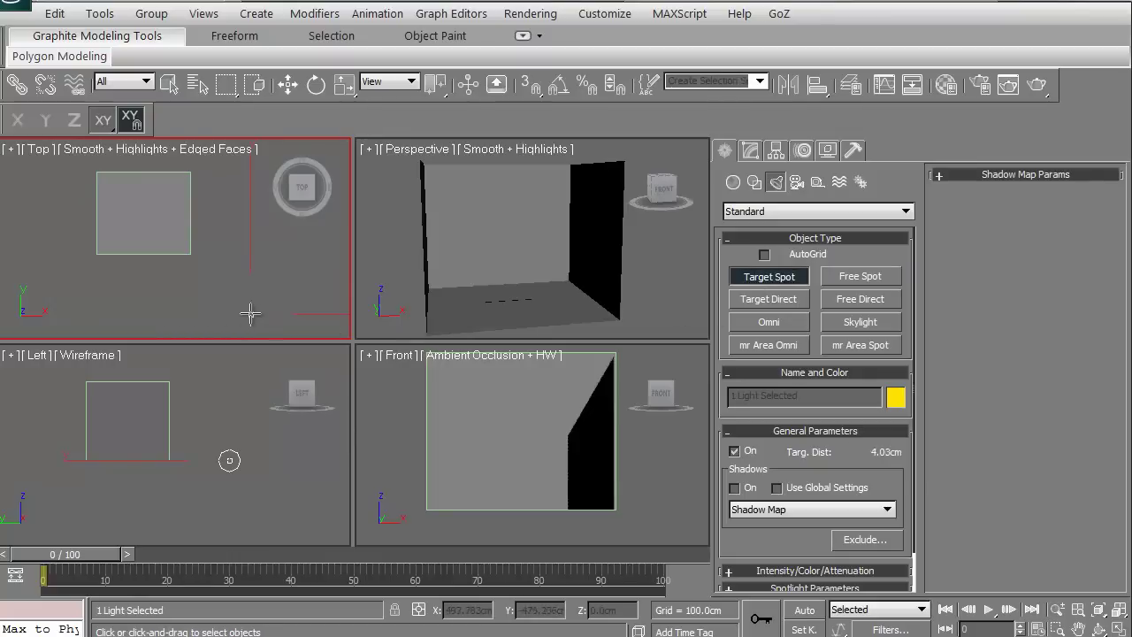
pyautogui.moveTo(249, 313); pyautogui.dragTo(187, 205)
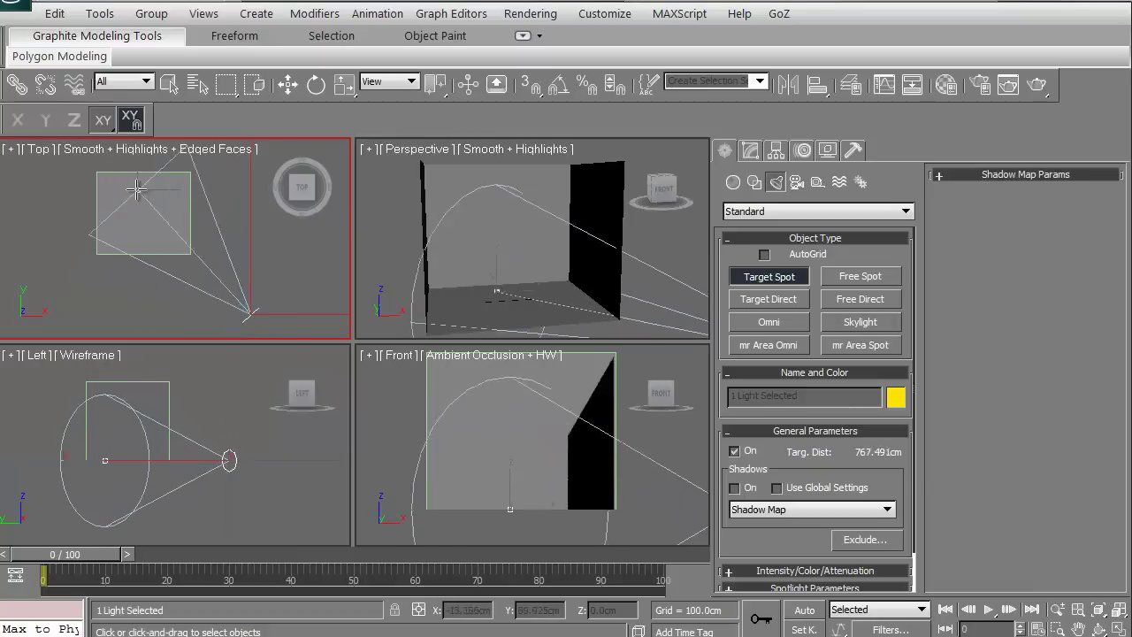
pyautogui.moveTo(186, 205); pyautogui.dragTo(161, 197)
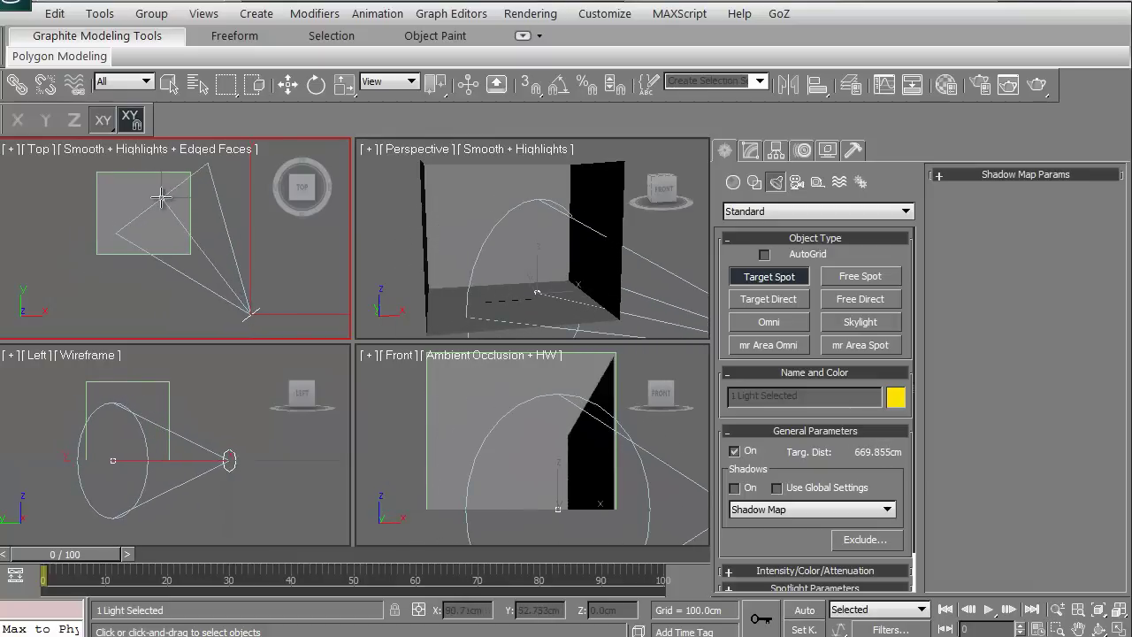
pyautogui.rightClick(161, 196)
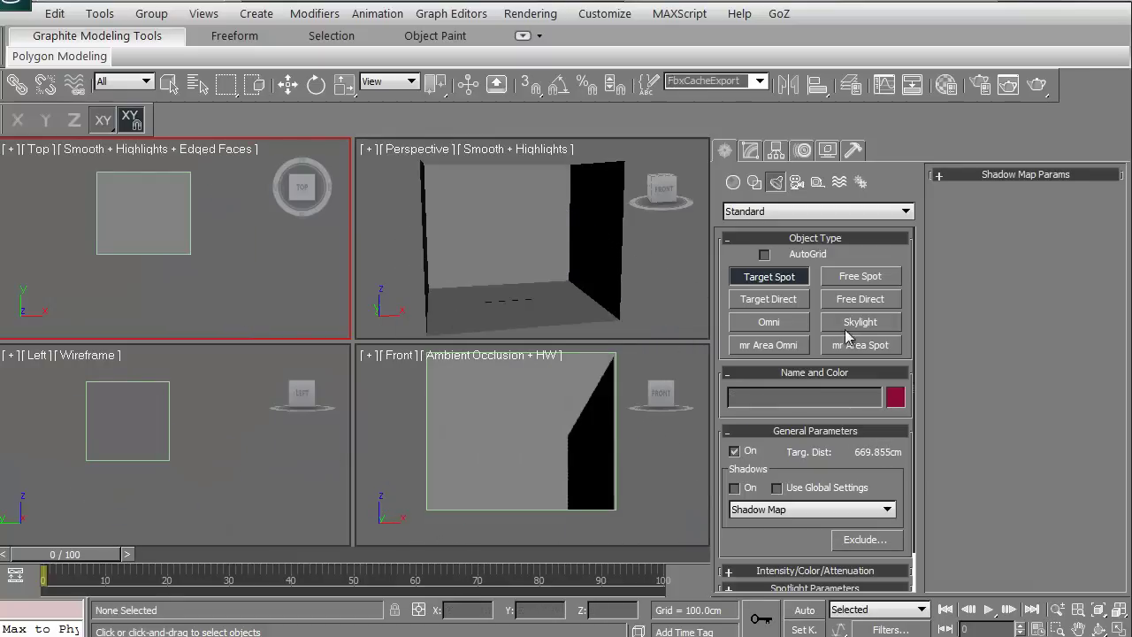
pyautogui.click(847, 283)
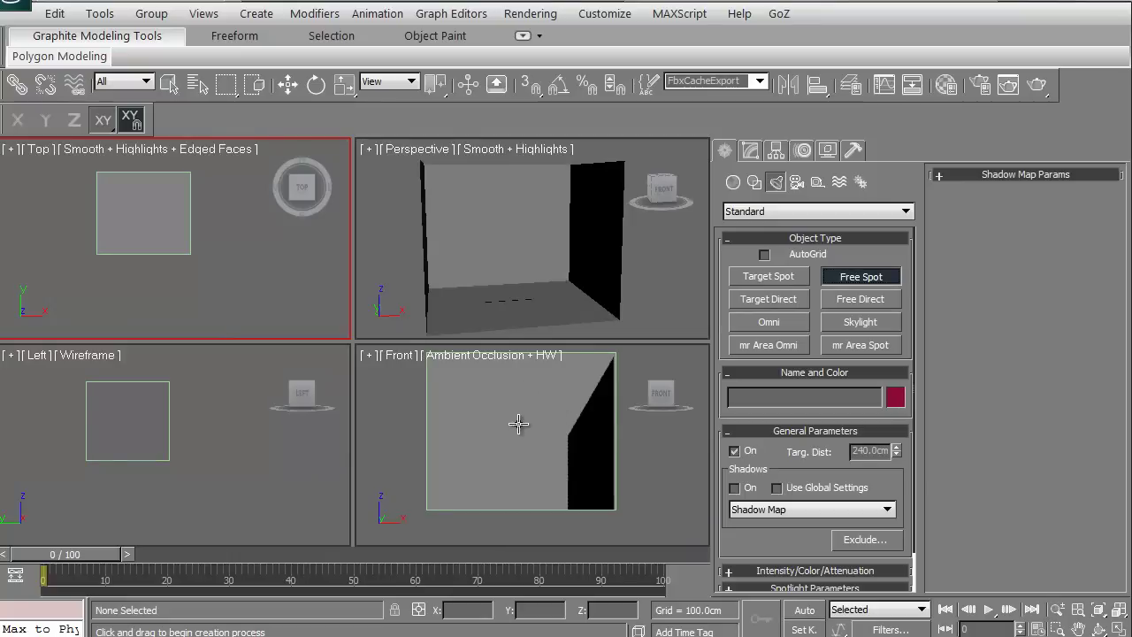
# - Place a free spotlight, move it to the front of the room, and test-render the perspective view
pyautogui.click(519, 425)
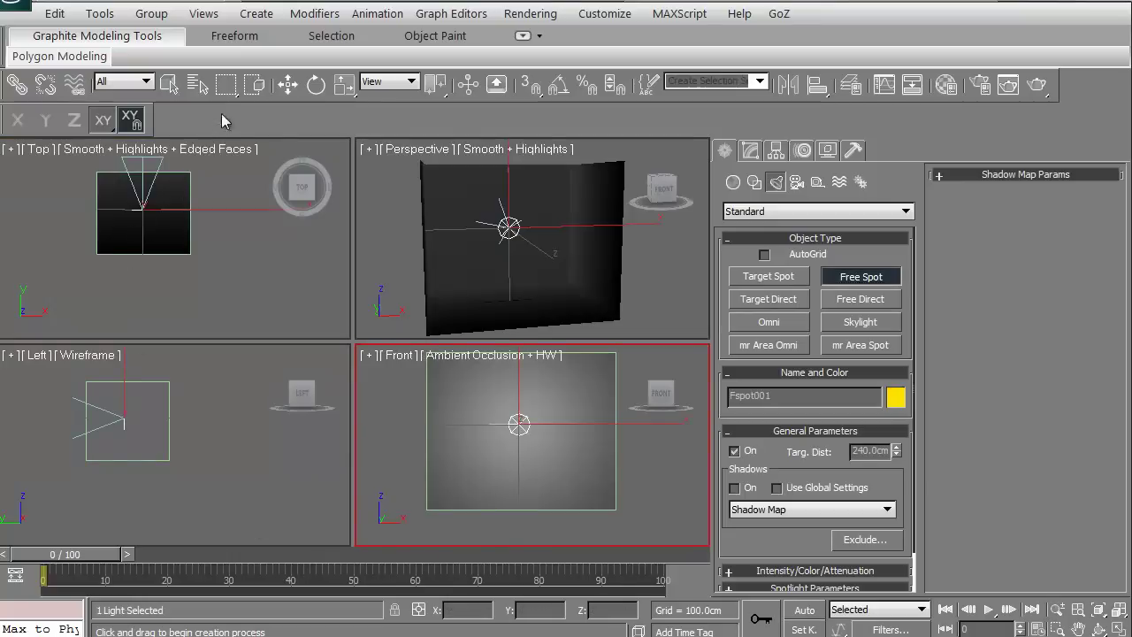
pyautogui.click(284, 88)
pyautogui.moveTo(156, 212); pyautogui.dragTo(151, 253, button='middle')
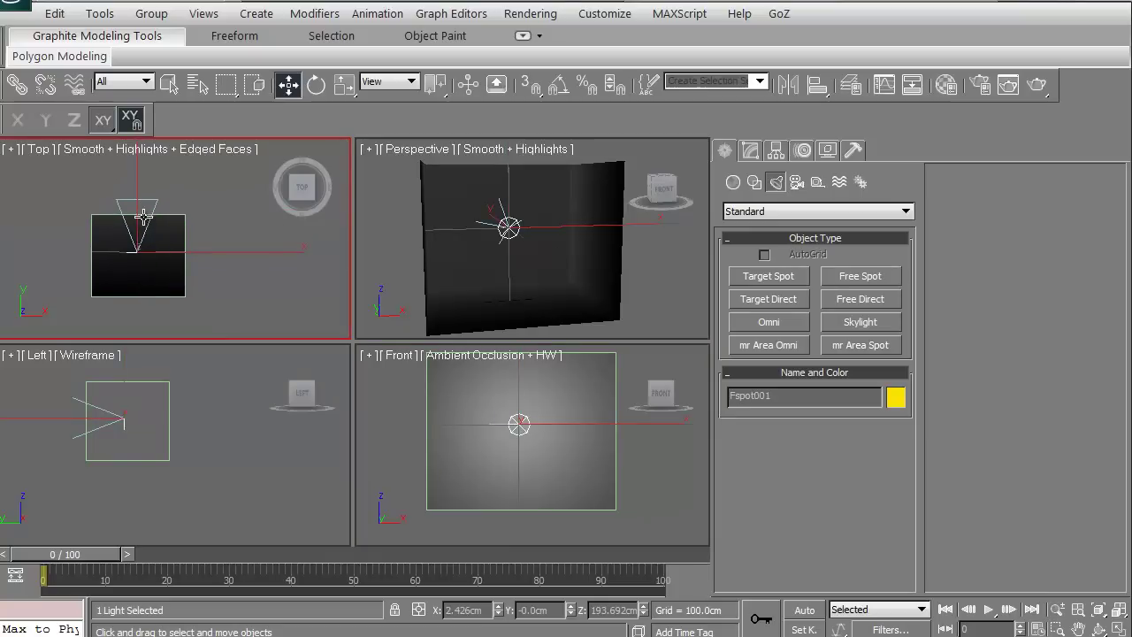
pyautogui.click(396, 610)
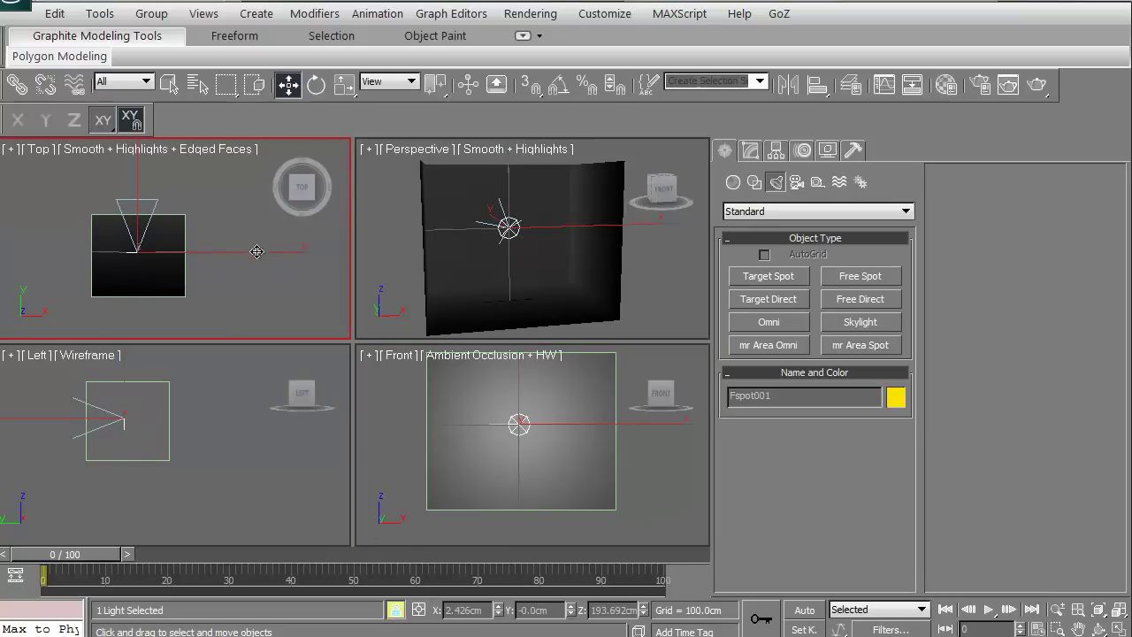
pyautogui.moveTo(46, 202); pyautogui.dragTo(61, 270)
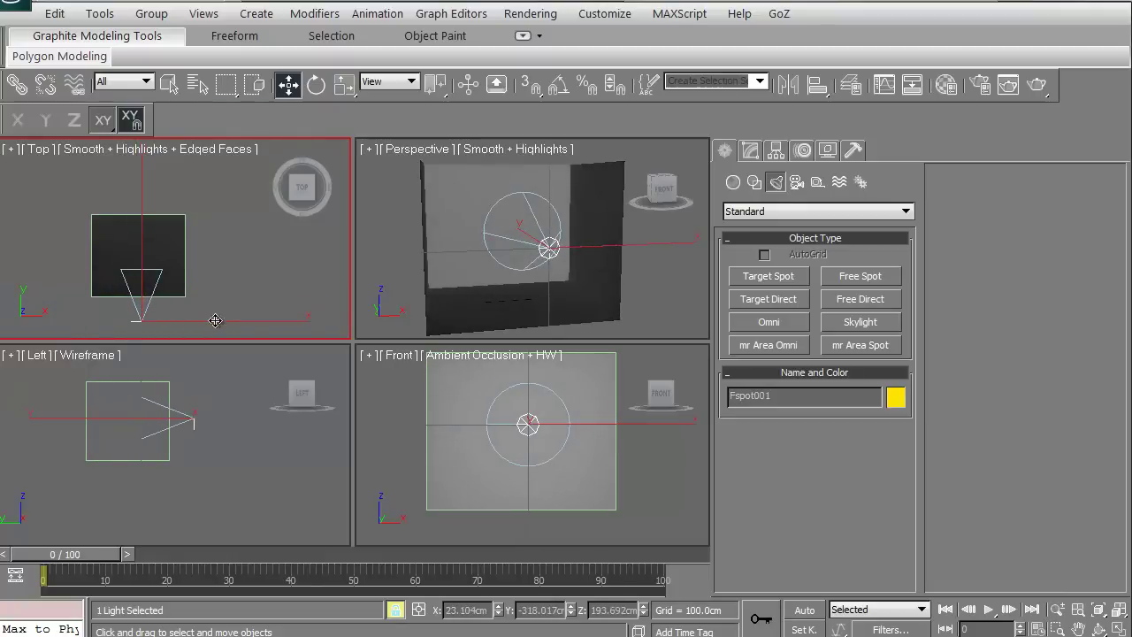
pyautogui.moveTo(251, 323); pyautogui.dragTo(242, 316)
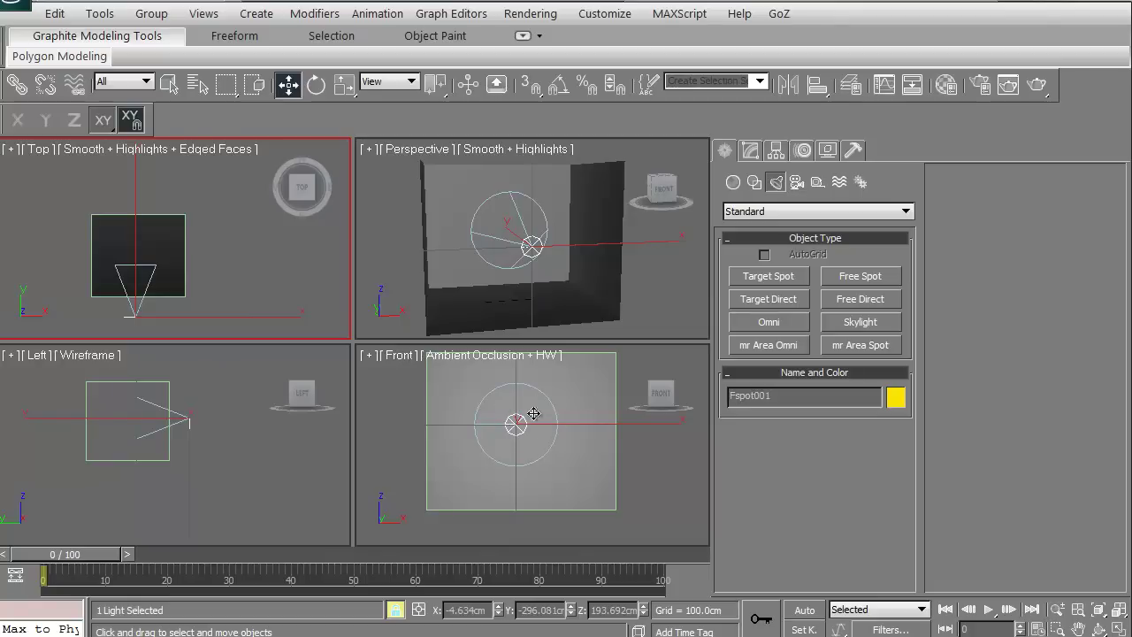
pyautogui.rightClick(654, 285)
pyautogui.click(1009, 84)
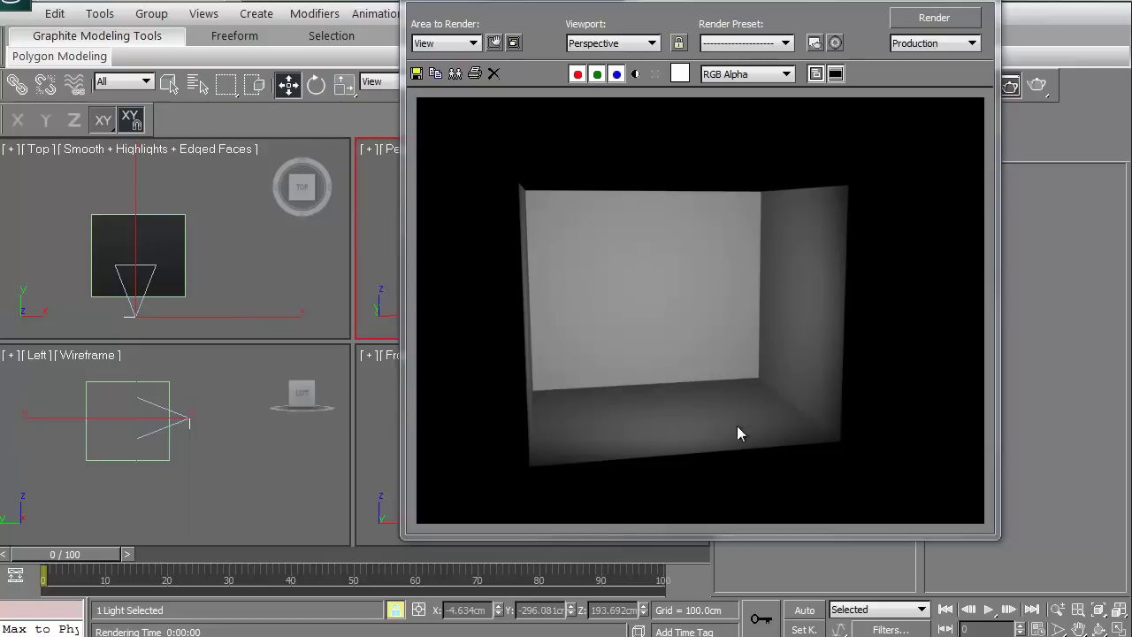
# - Enable Shadows On for Fspot001 and re-render the perspective view to check them
pyautogui.click(983, 10)
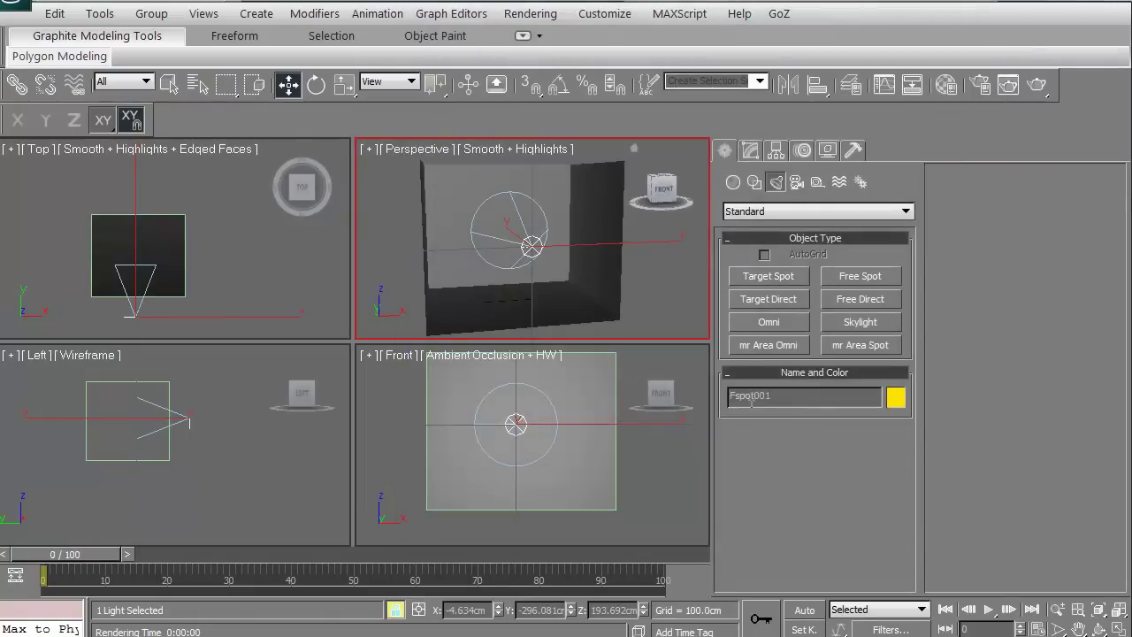
pyautogui.click(751, 151)
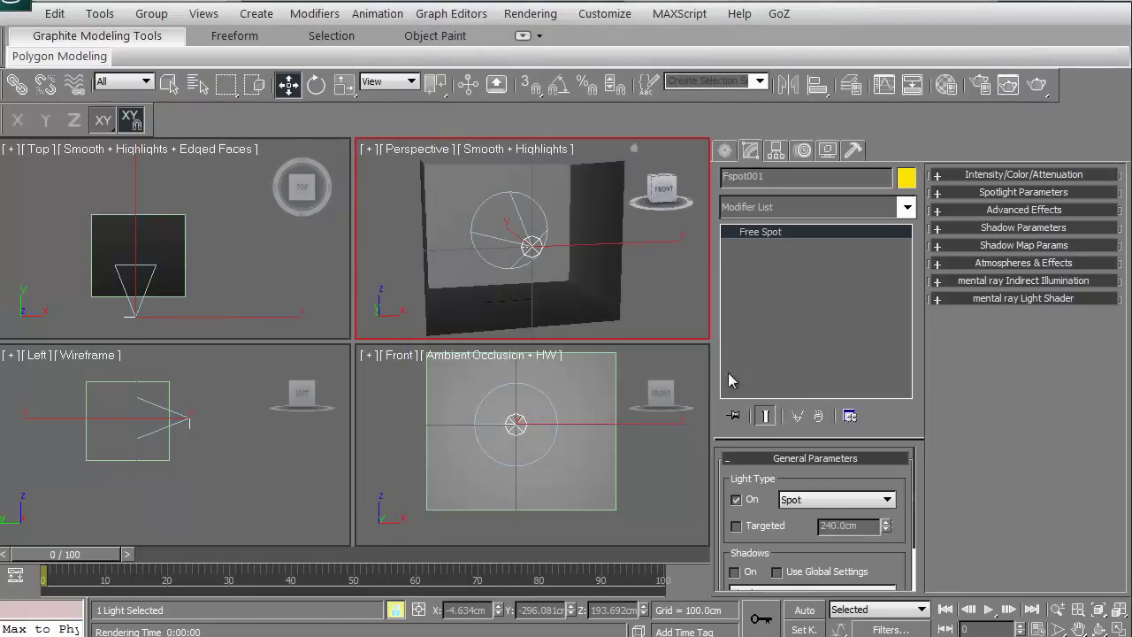
pyautogui.click(737, 572)
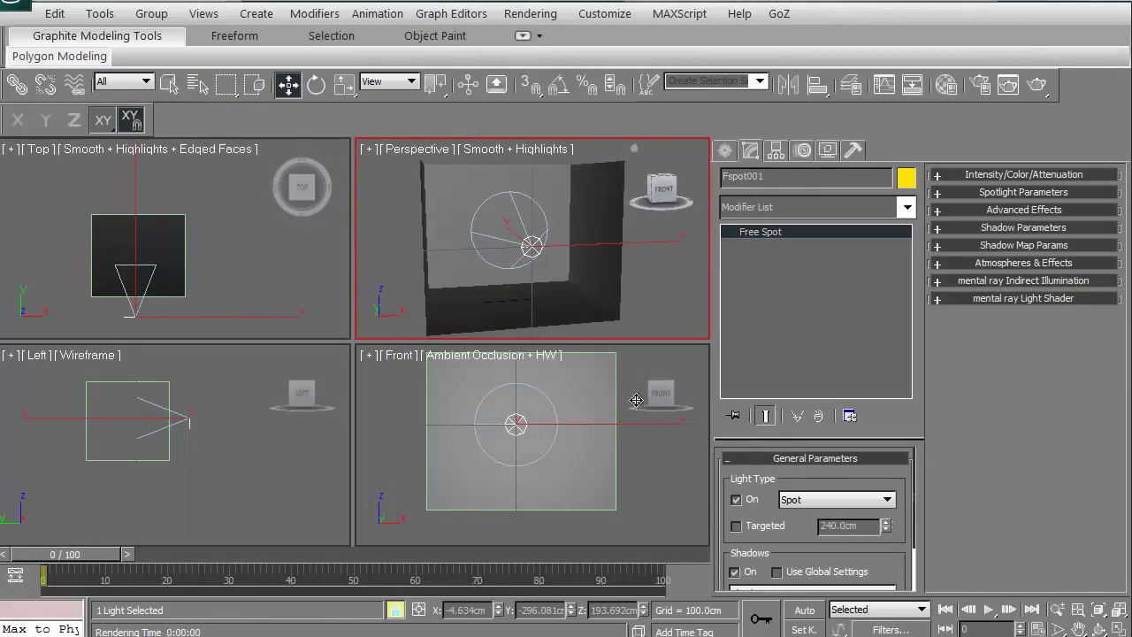
pyautogui.click(1037, 86)
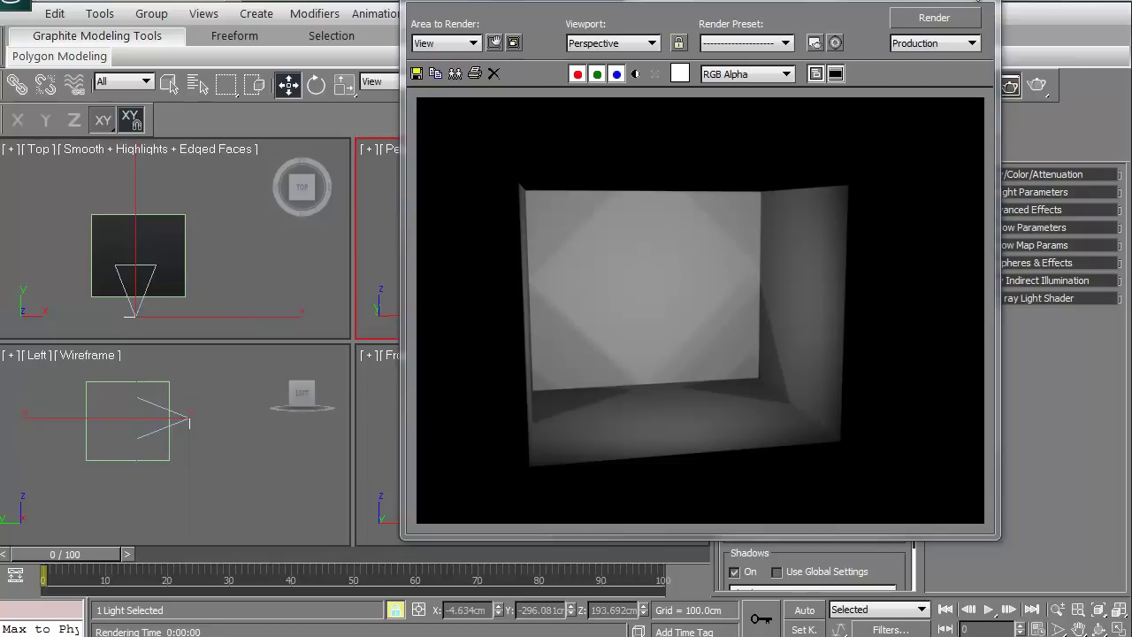
pyautogui.click(979, 2)
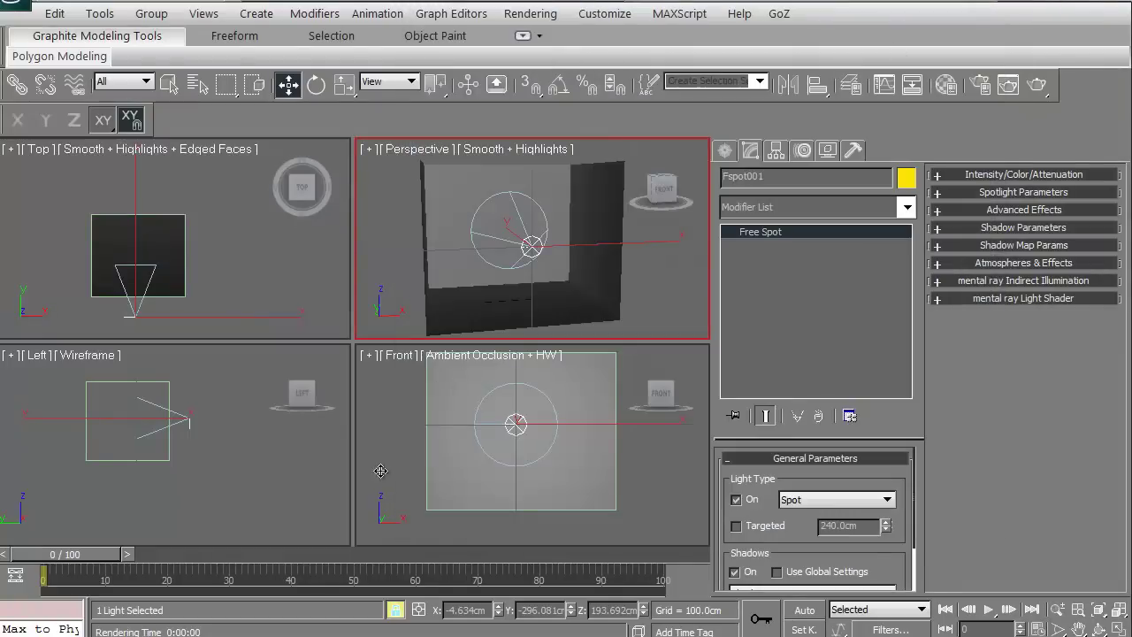
# - Delete the free spotlight from the room scene
pyautogui.click(389, 315)
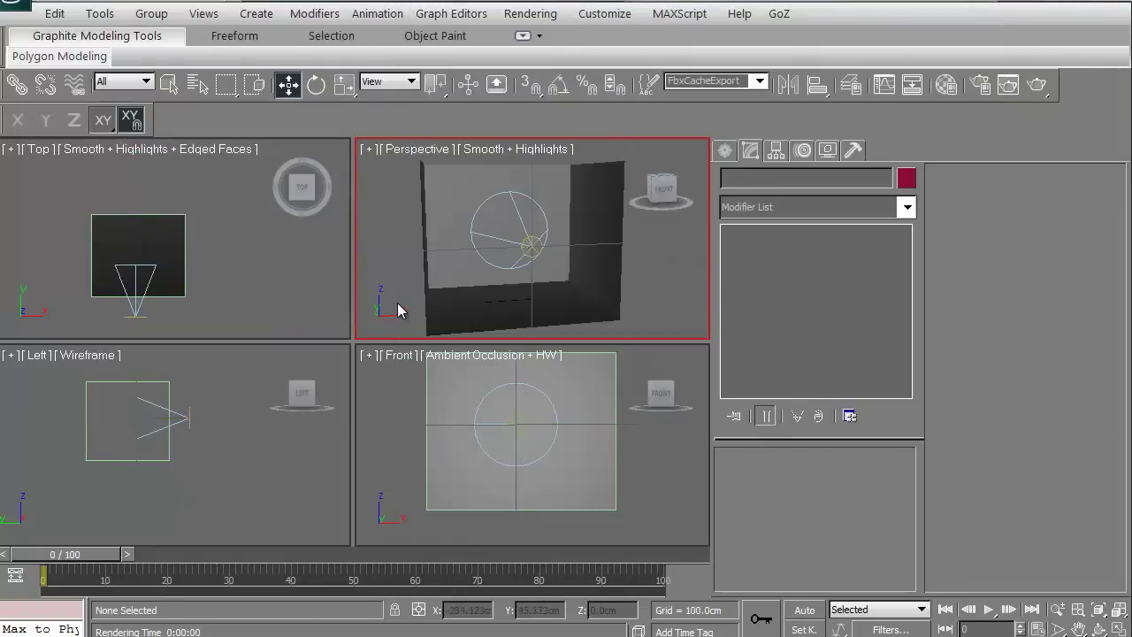
pyautogui.click(530, 246)
pyautogui.press('Delete')
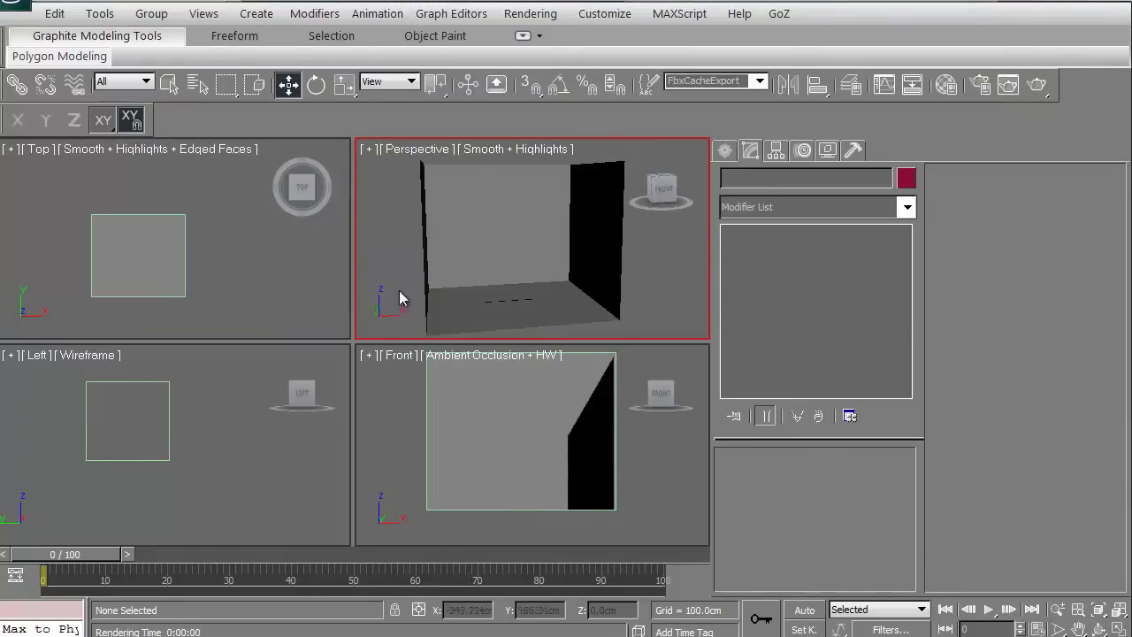
pyautogui.click(488, 235)
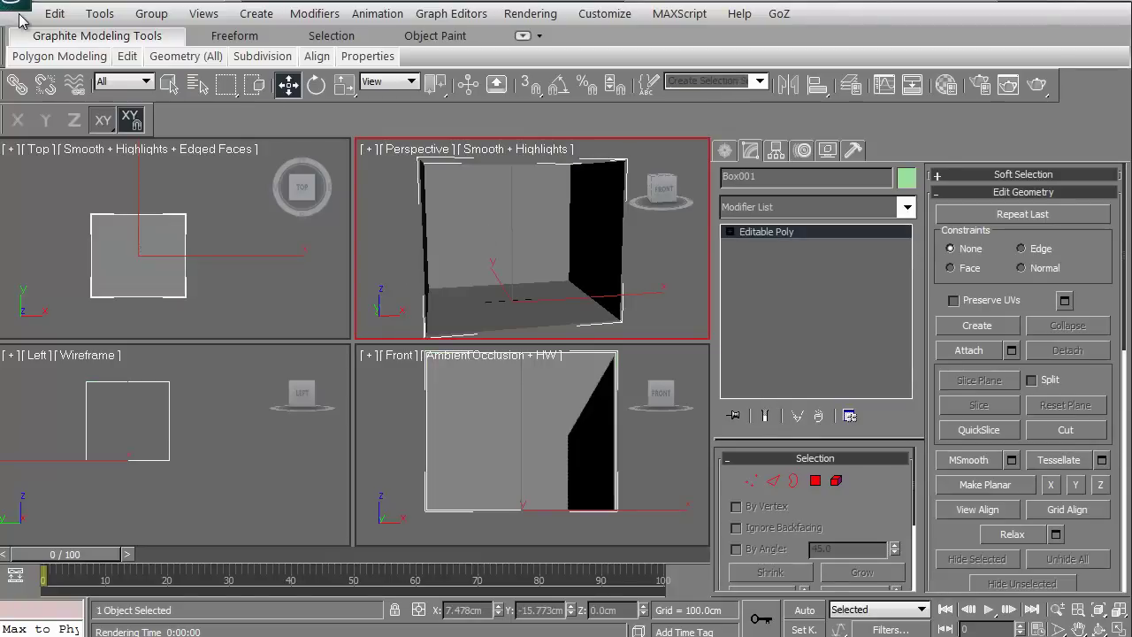
# - Open the recent character scene without saving, and maximize the perspective view with Alt+W
pyautogui.click(17, 14)
pyautogui.click(204, 116)
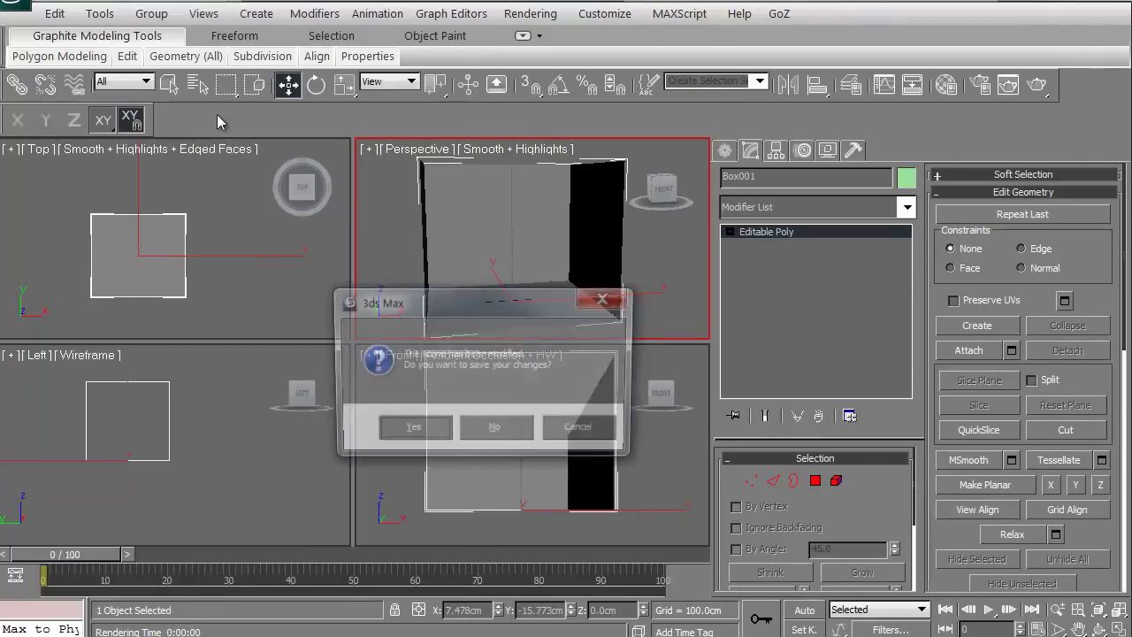
pyautogui.click(479, 432)
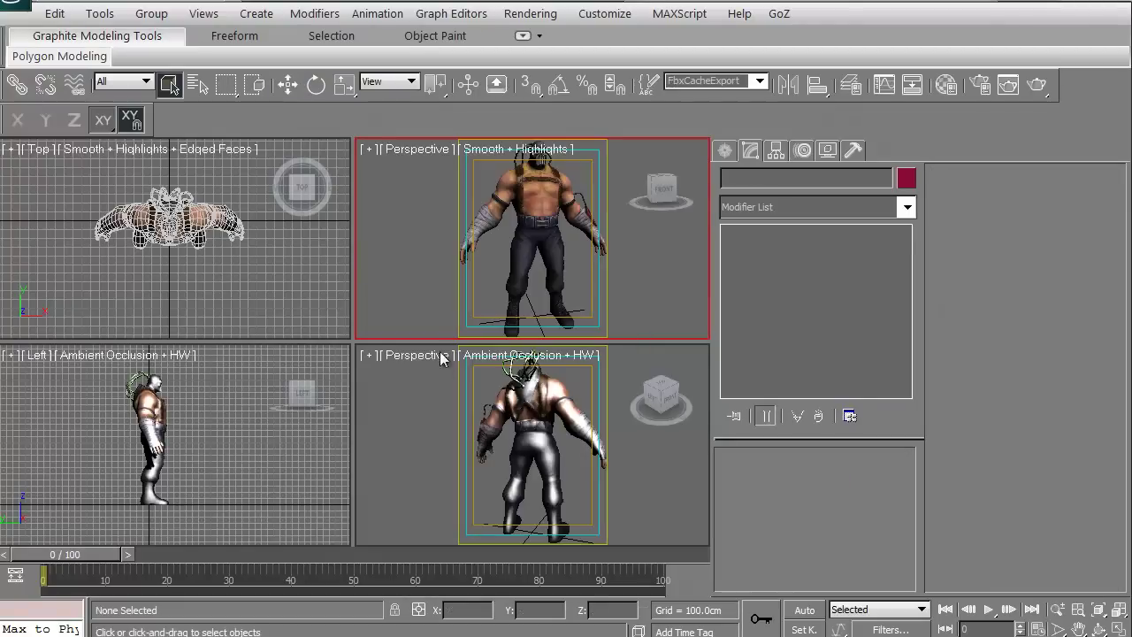
pyautogui.hotkey('alt', 'w')
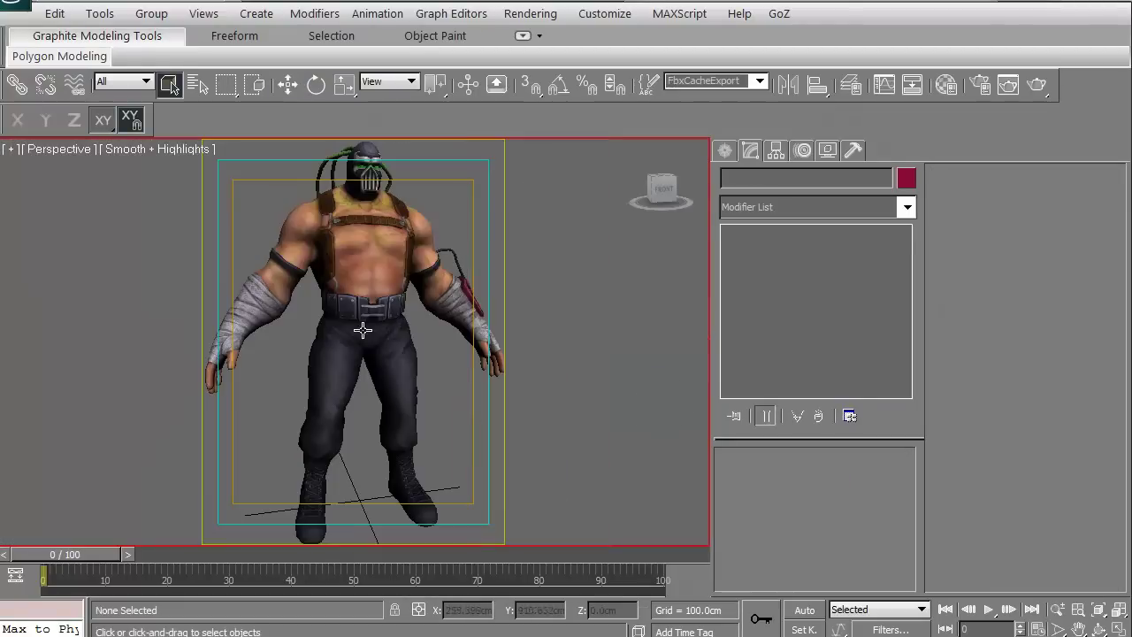
# - Test-render the textured character from the perspective view, then close the rendered frame
pyautogui.moveTo(349, 422)
pyautogui.mouseDown(button='middle')
pyautogui.moveTo(372, 417)
pyautogui.moveTo(363, 423)
pyautogui.mouseUp(button='middle')
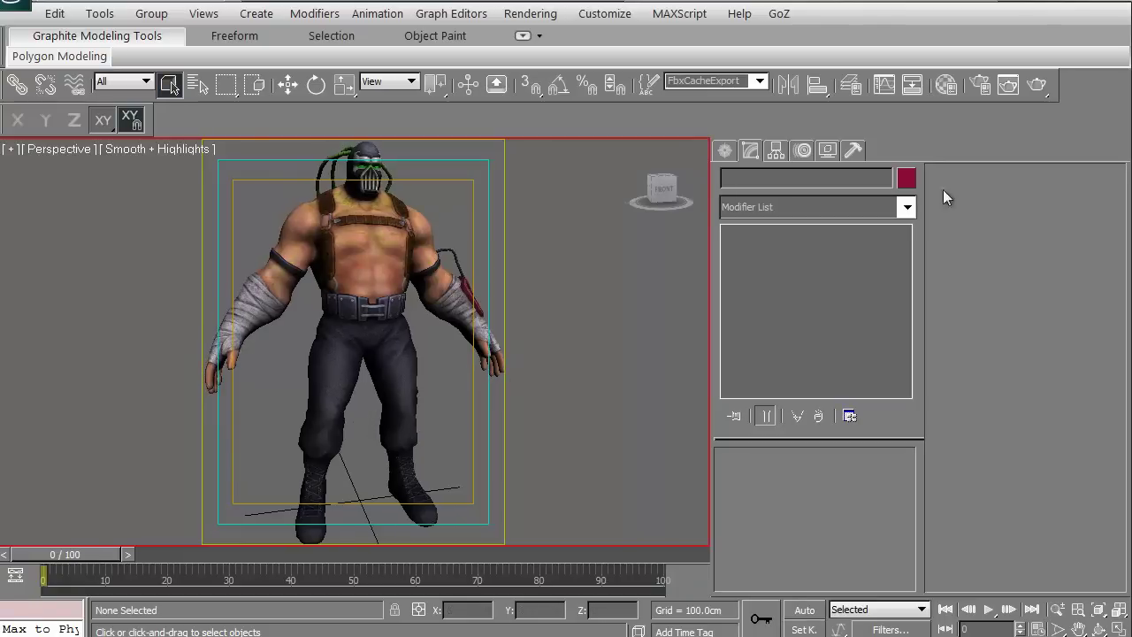
pyautogui.click(1044, 84)
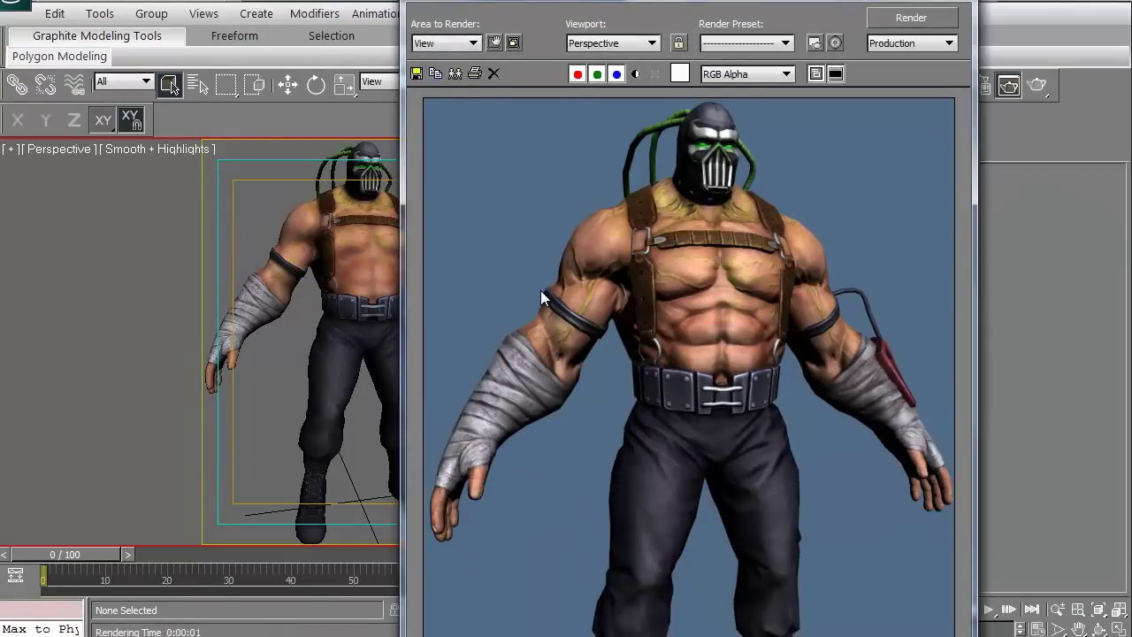
pyautogui.scroll(-3, 541, 290)
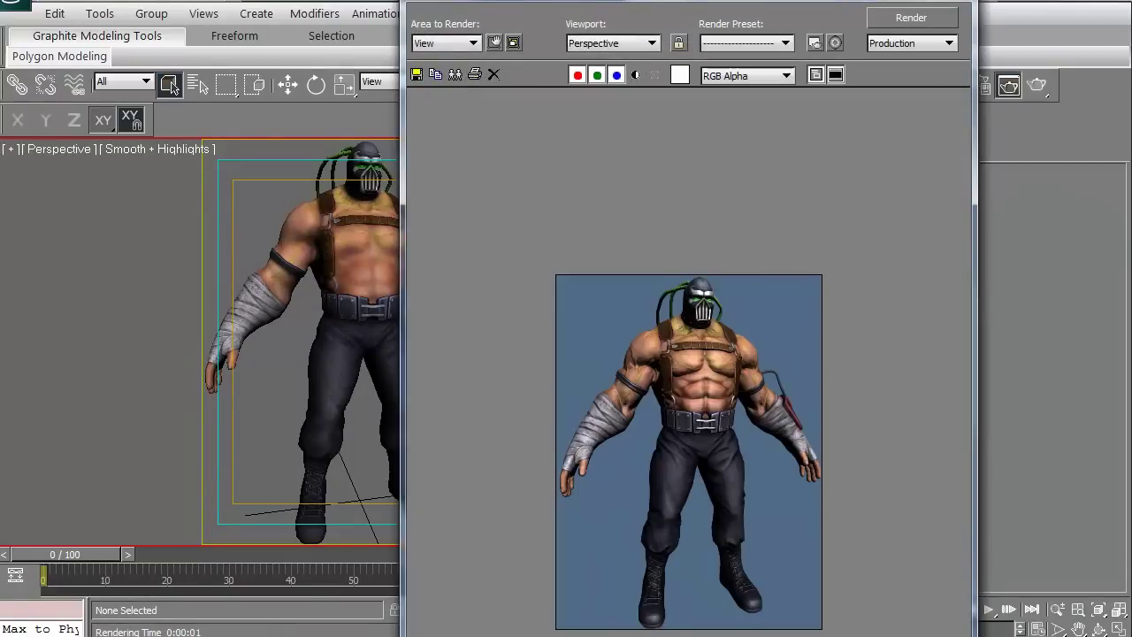
pyautogui.moveTo(859, 634); pyautogui.dragTo(854, 538)
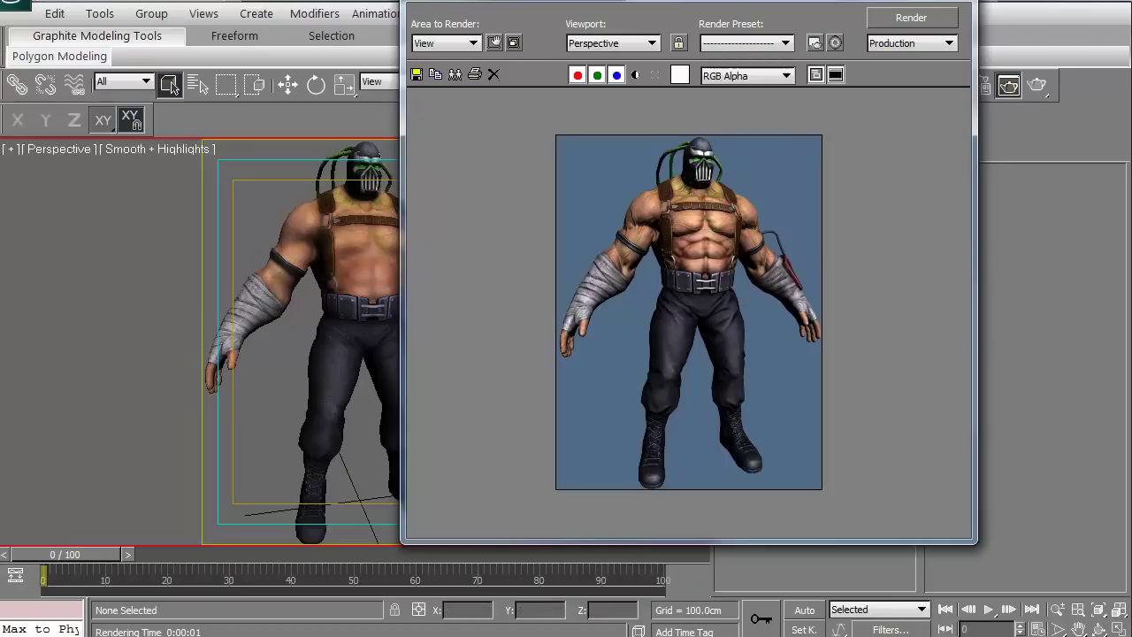
pyautogui.moveTo(816, 2); pyautogui.dragTo(721, 7)
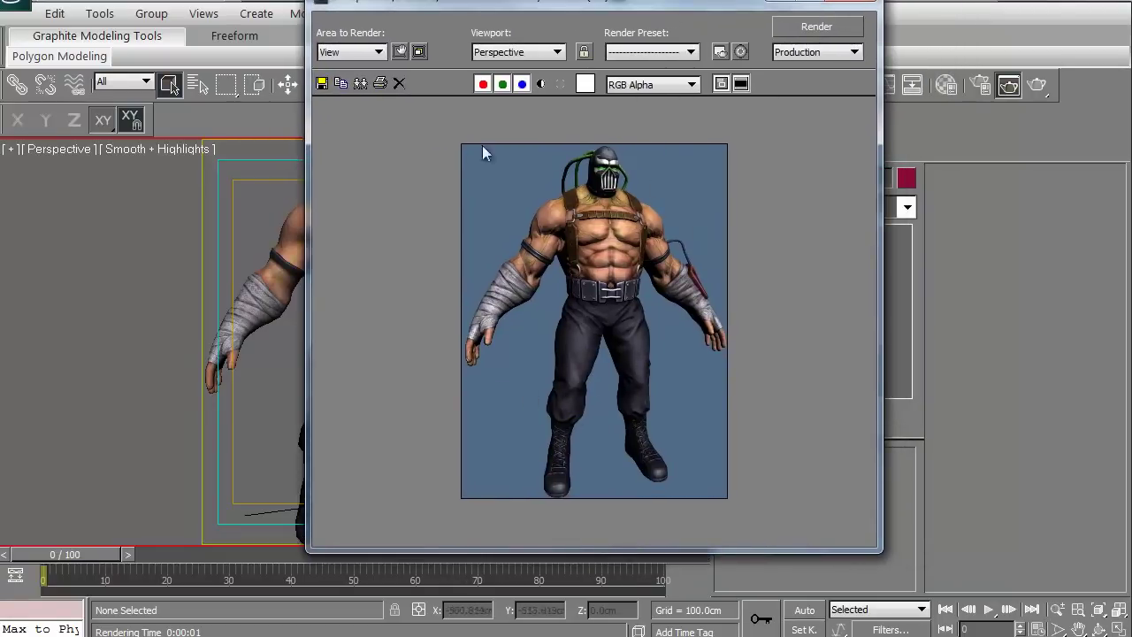
pyautogui.click(852, 3)
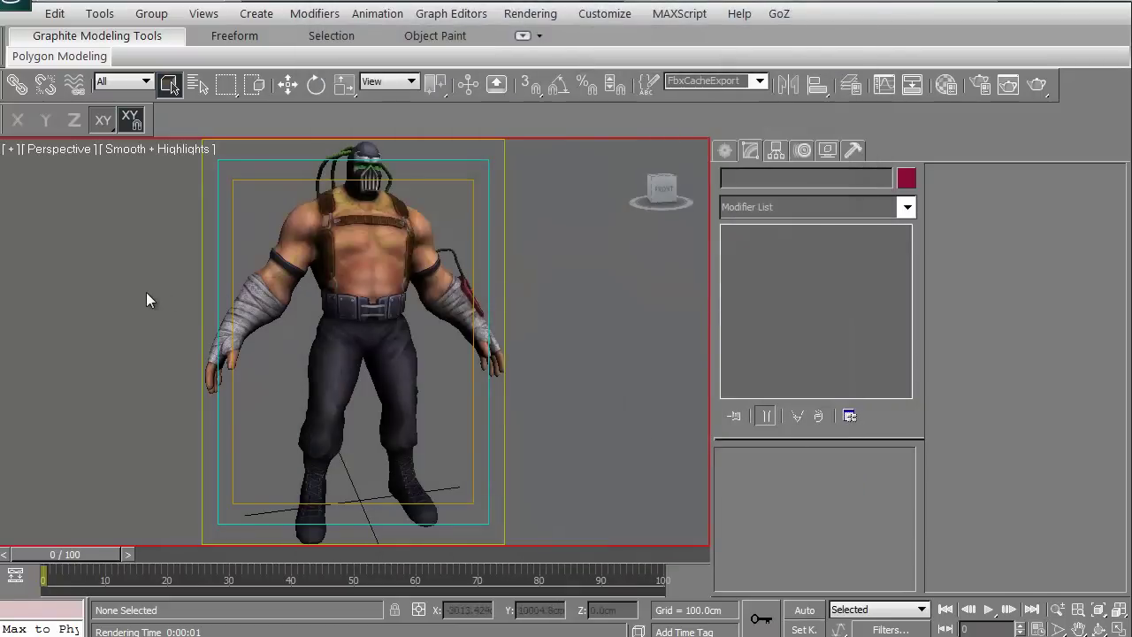
# - Create a Target Direct light in the Top view aimed toward the character
pyautogui.hotkey('alt', 'w')
pyautogui.moveTo(128, 281); pyautogui.dragTo(144, 261, button='middle')
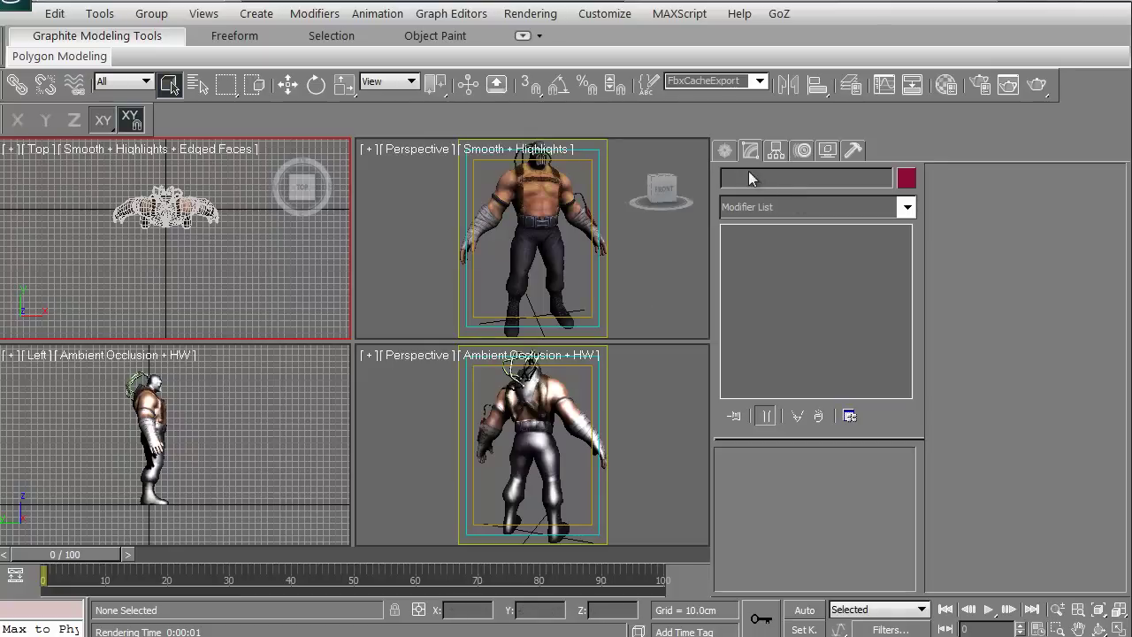
pyautogui.click(726, 151)
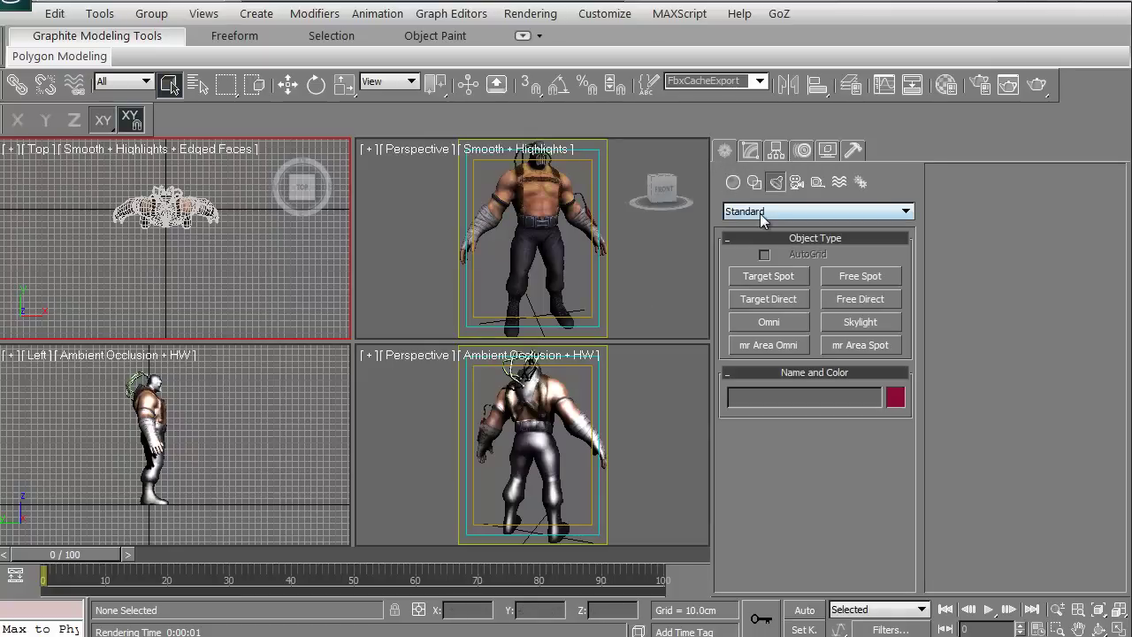
pyautogui.click(765, 299)
pyautogui.scroll(-4, 183, 229)
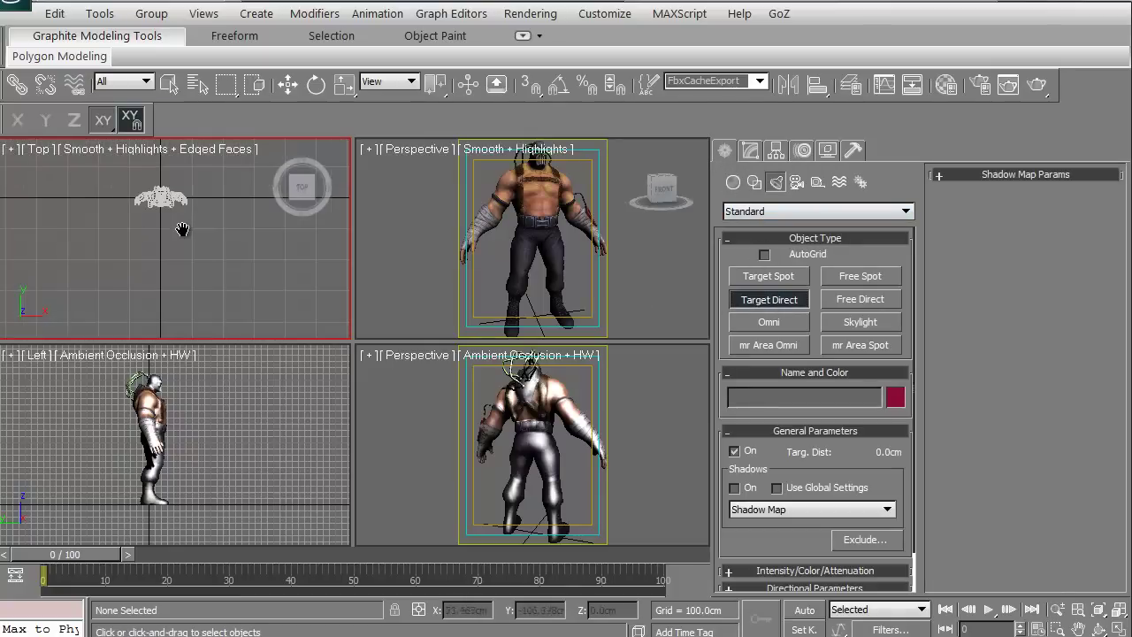
pyautogui.moveTo(183, 229); pyautogui.dragTo(191, 250, button='middle')
pyautogui.click(220, 321)
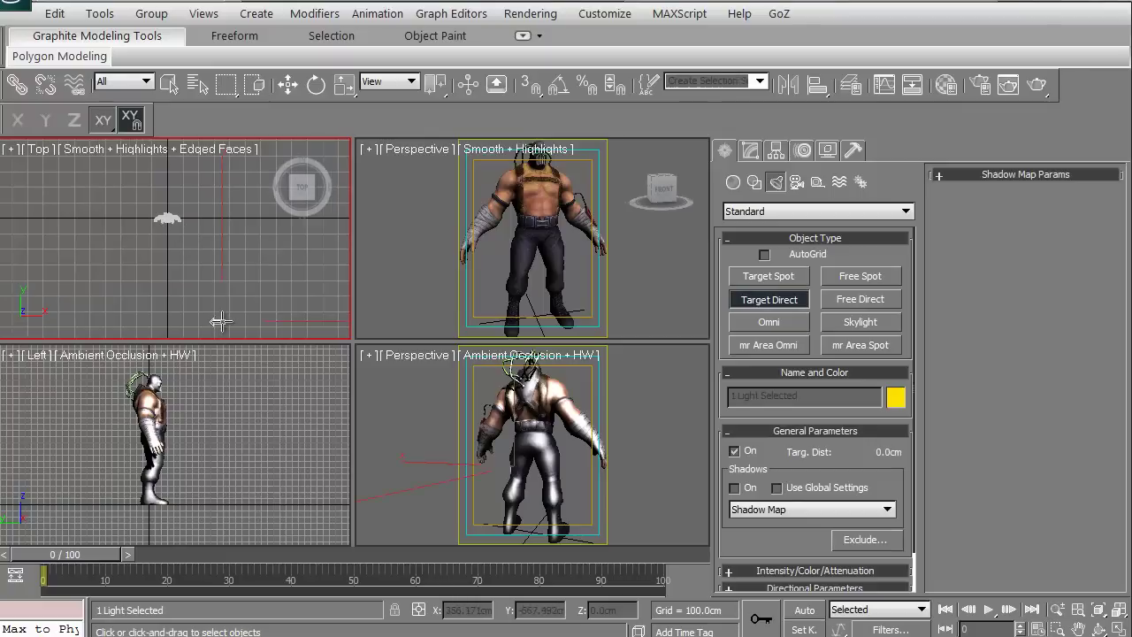
pyautogui.moveTo(220, 321); pyautogui.dragTo(168, 215)
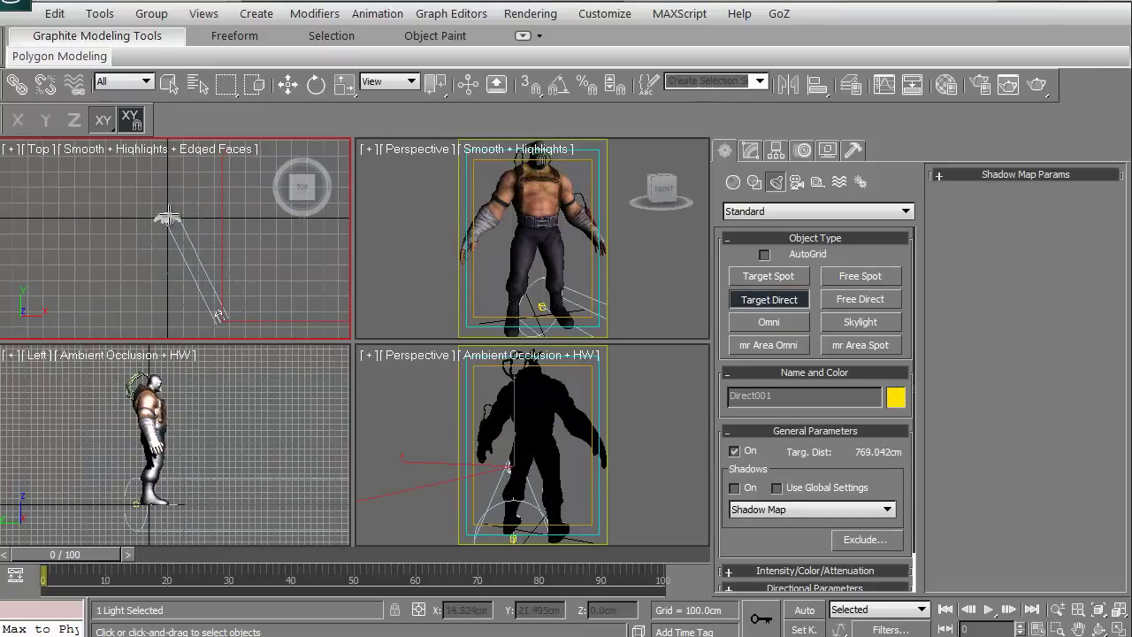
# - Frame the light in the Left view and hide the grids in the Left and Top views
pyautogui.click(288, 84)
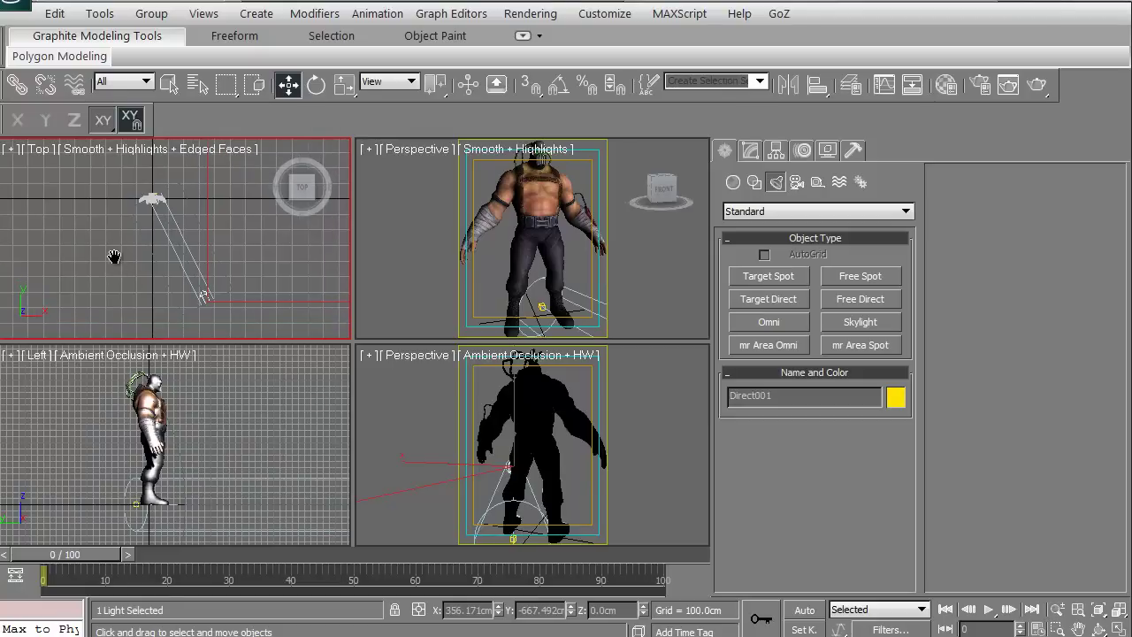
pyautogui.moveTo(205, 282); pyautogui.dragTo(183, 263, button='middle')
pyautogui.middleClick(219, 440)
pyautogui.scroll(-3, 219, 440)
pyautogui.moveTo(218, 439); pyautogui.dragTo(105, 427, button='middle')
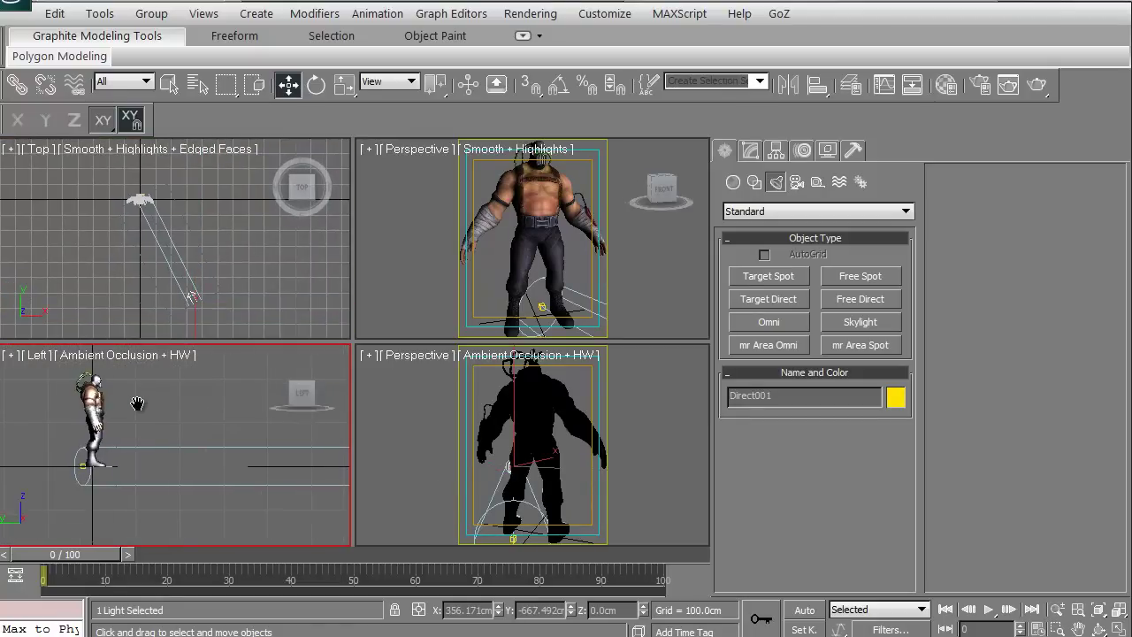
pyautogui.press('g')
pyautogui.middleClick(139, 292)
pyautogui.press('g')
pyautogui.moveTo(162, 433); pyautogui.dragTo(161, 411, button='middle')
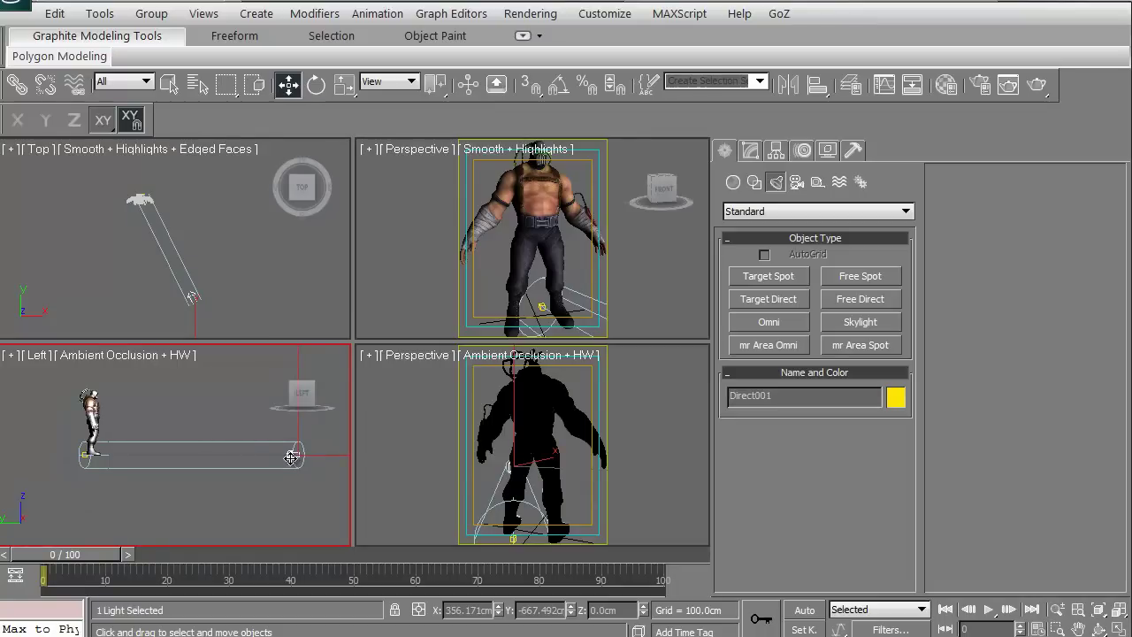
# - Raise Direct001 high above the character and lift its target to chest height
pyautogui.moveTo(293, 457); pyautogui.dragTo(275, 354)
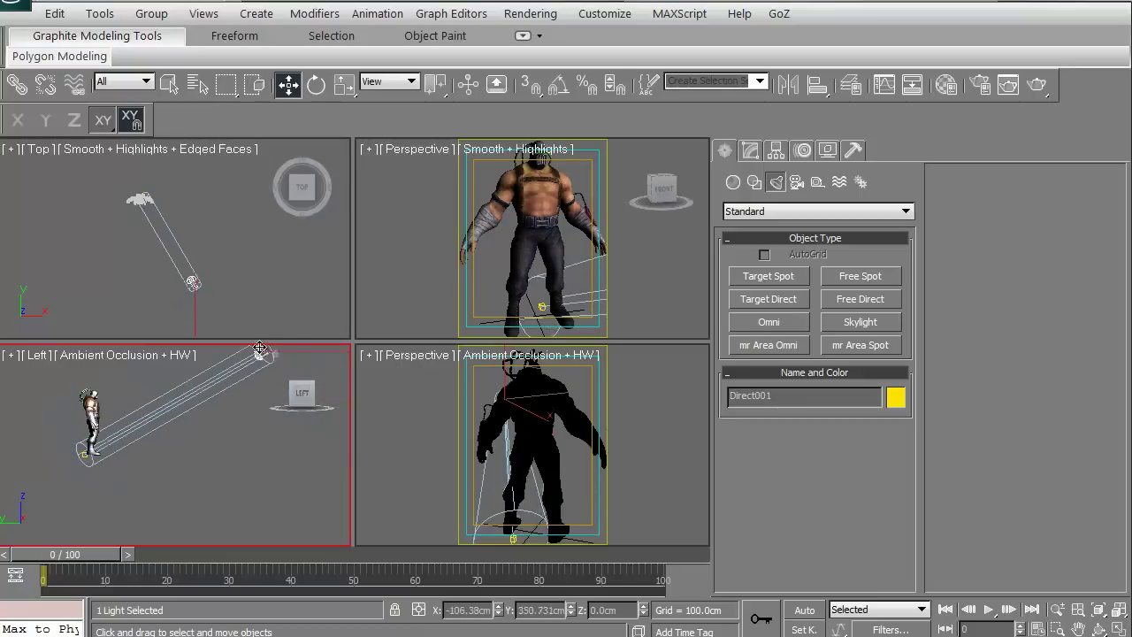
pyautogui.click(82, 456)
pyautogui.moveTo(83, 455); pyautogui.dragTo(95, 416)
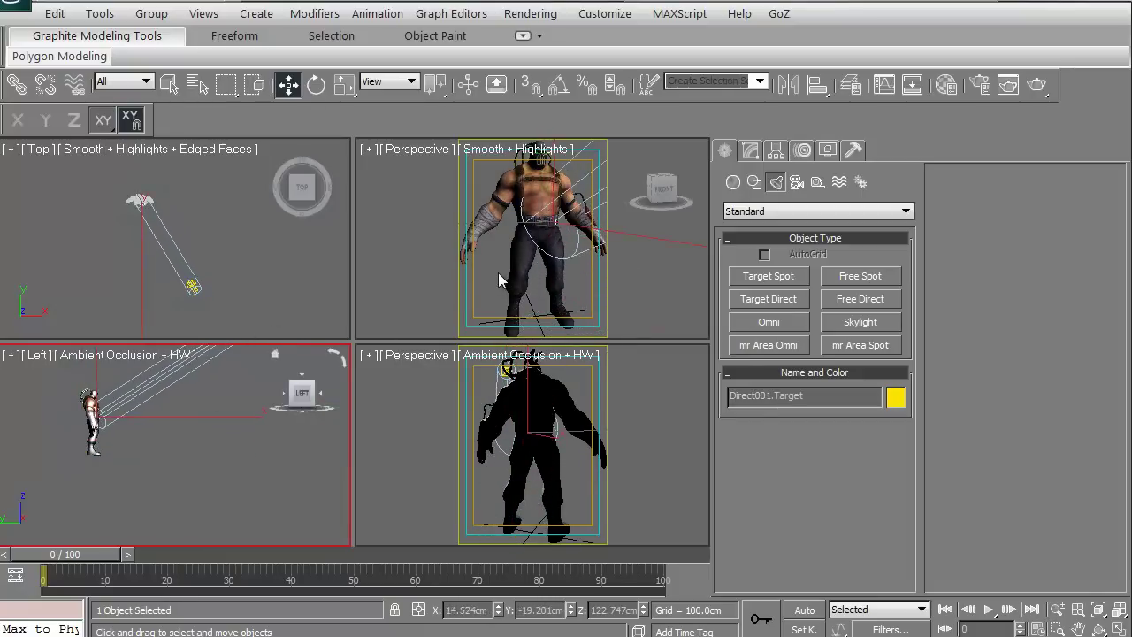
pyautogui.click(429, 273)
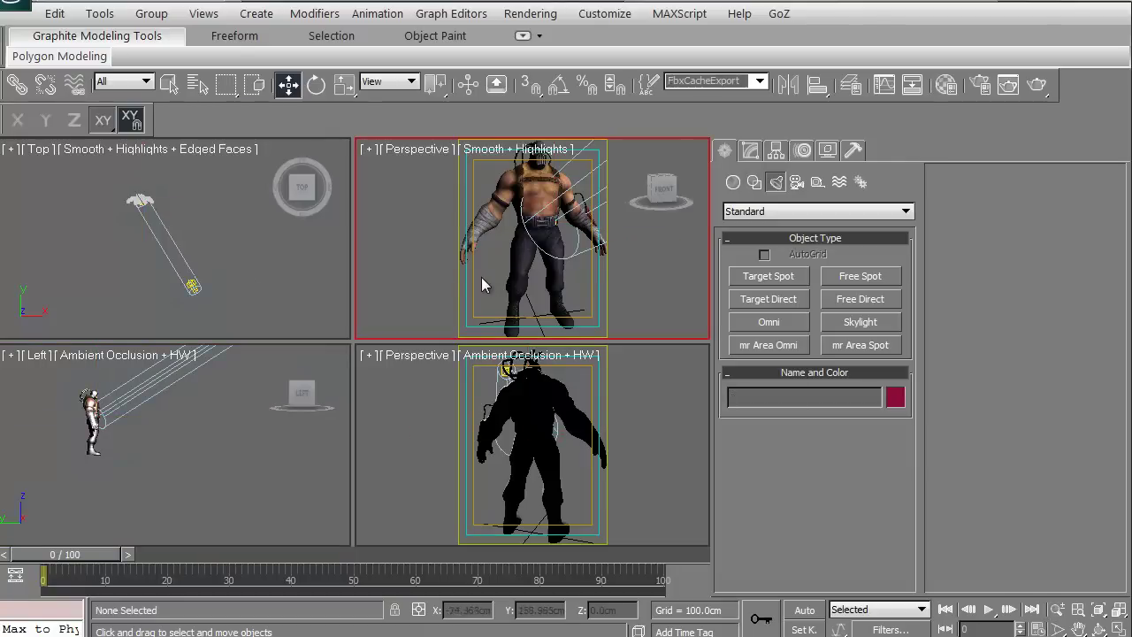
pyautogui.click(188, 292)
pyautogui.click(750, 149)
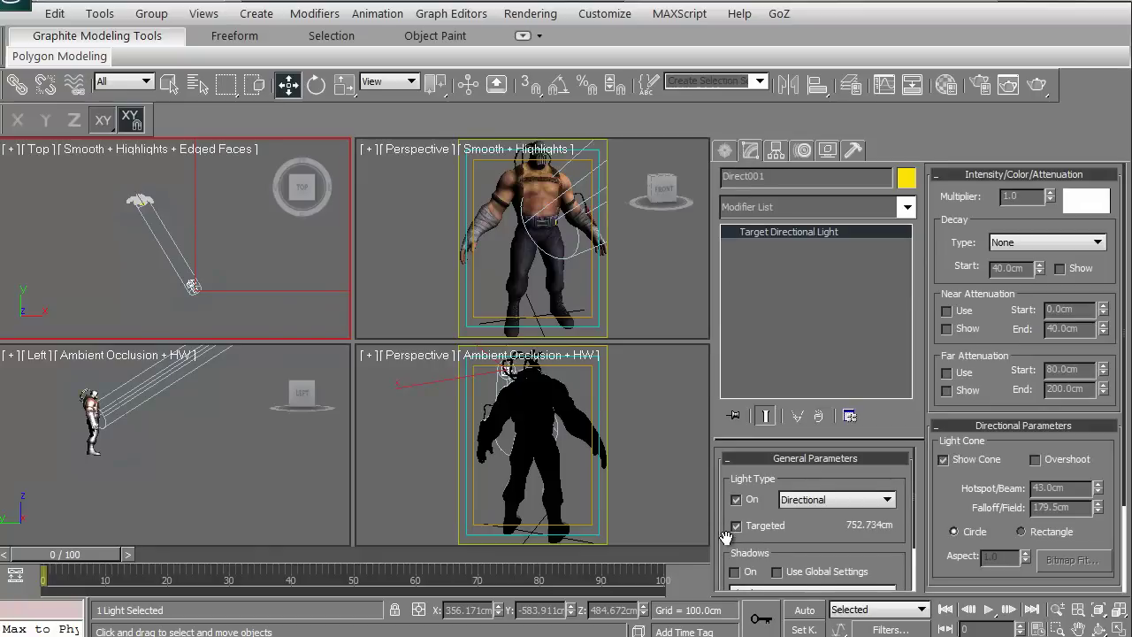
pyautogui.moveTo(726, 538); pyautogui.dragTo(726, 519)
pyautogui.click(585, 305)
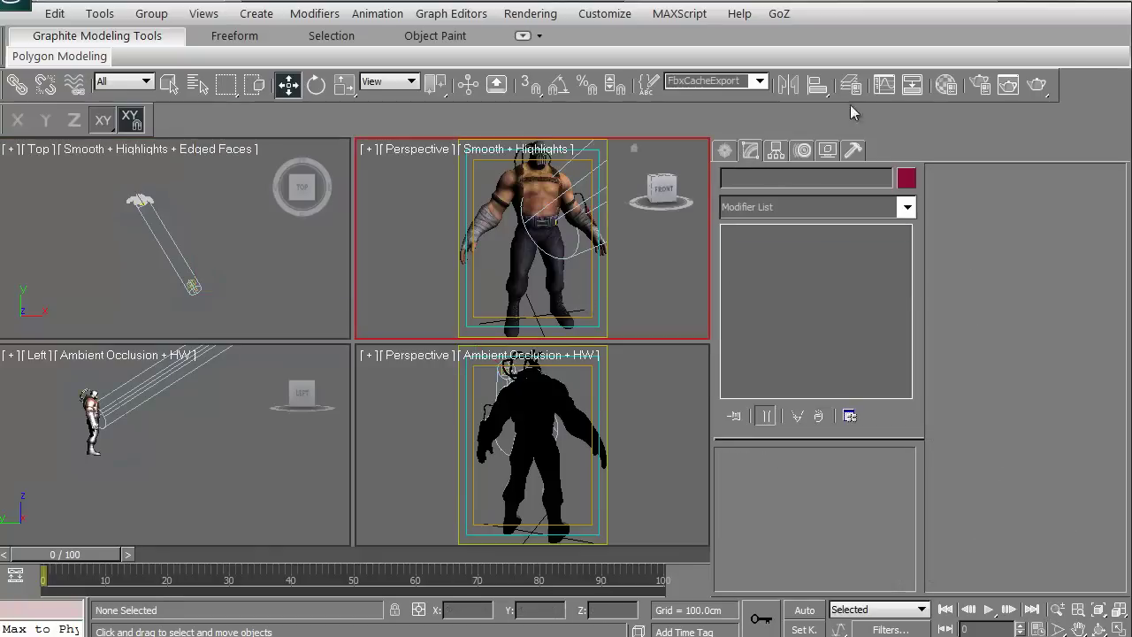
pyautogui.click(1036, 84)
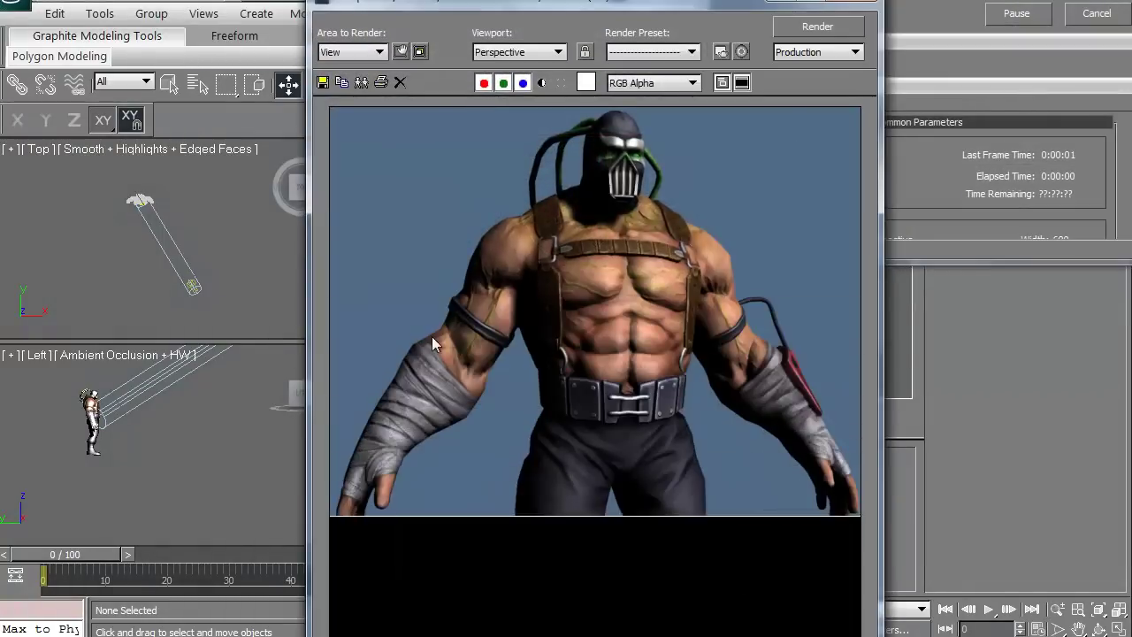
pyautogui.scroll(-2, 478, 426)
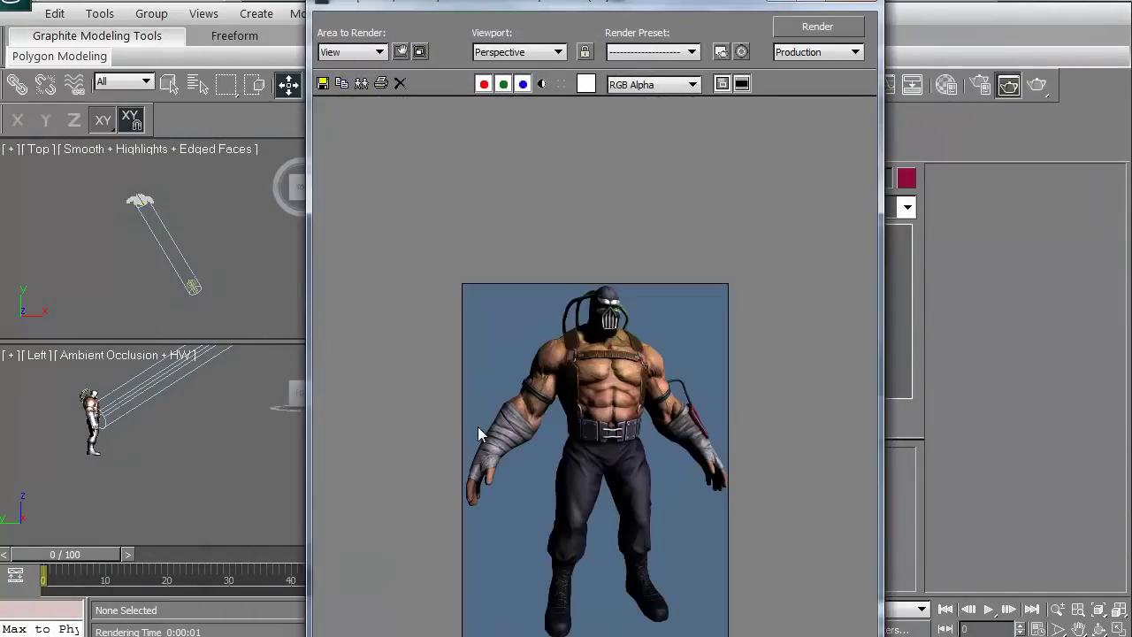
pyautogui.scroll(2, 570, 422)
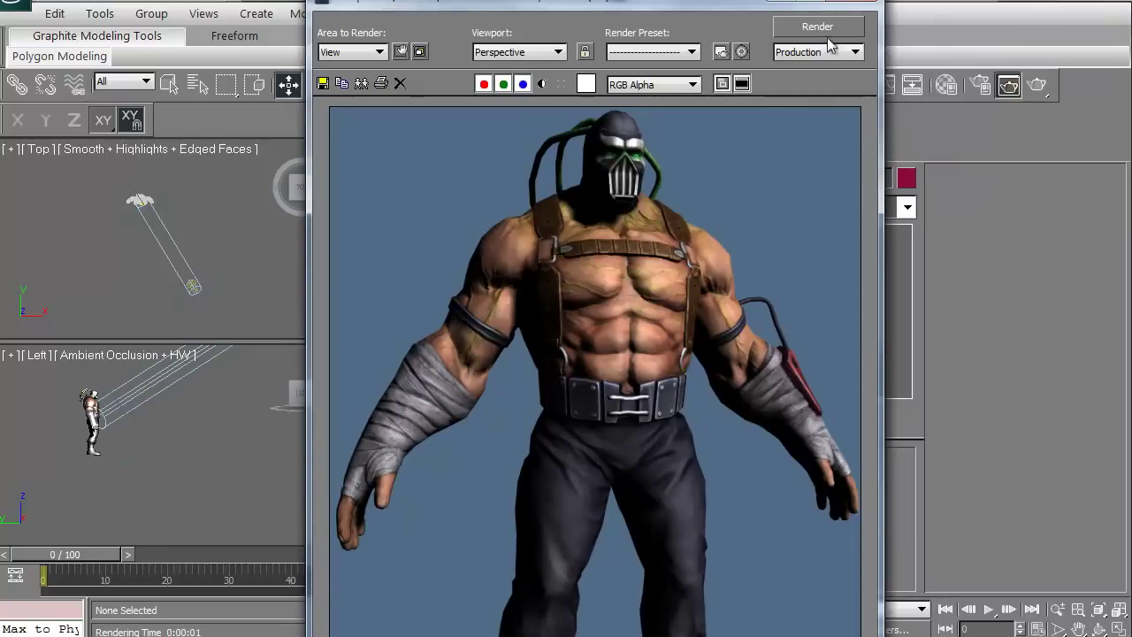
pyautogui.click(857, 3)
# - Choose Omni from the Standard lights, with the Top view framed for placing it
pyautogui.moveTo(108, 281); pyautogui.dragTo(157, 293, button='middle')
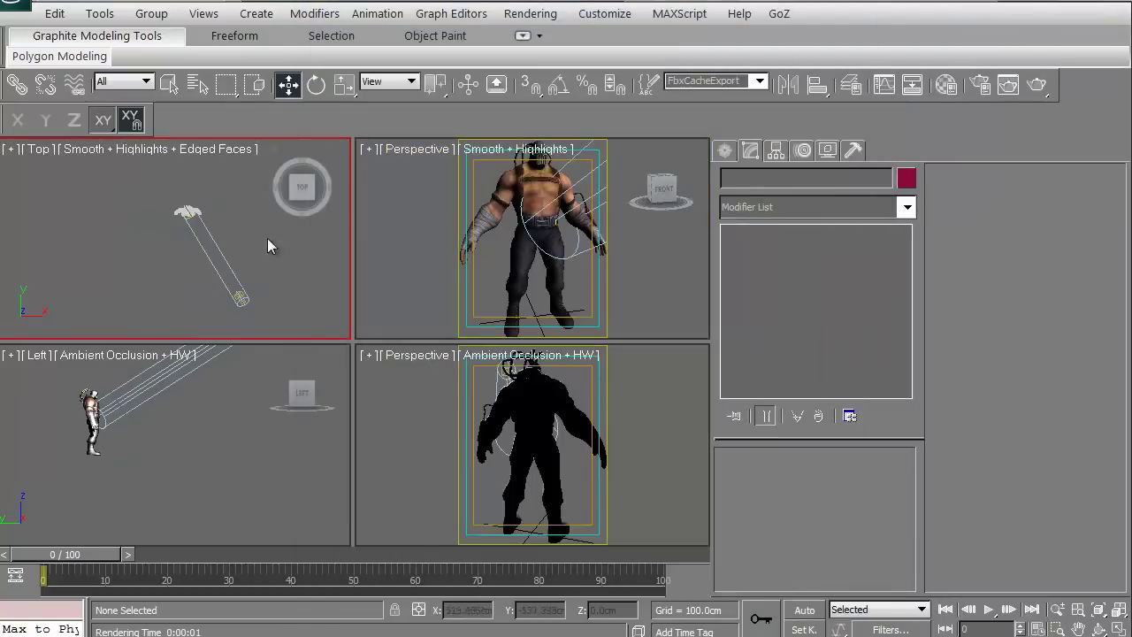
pyautogui.click(727, 152)
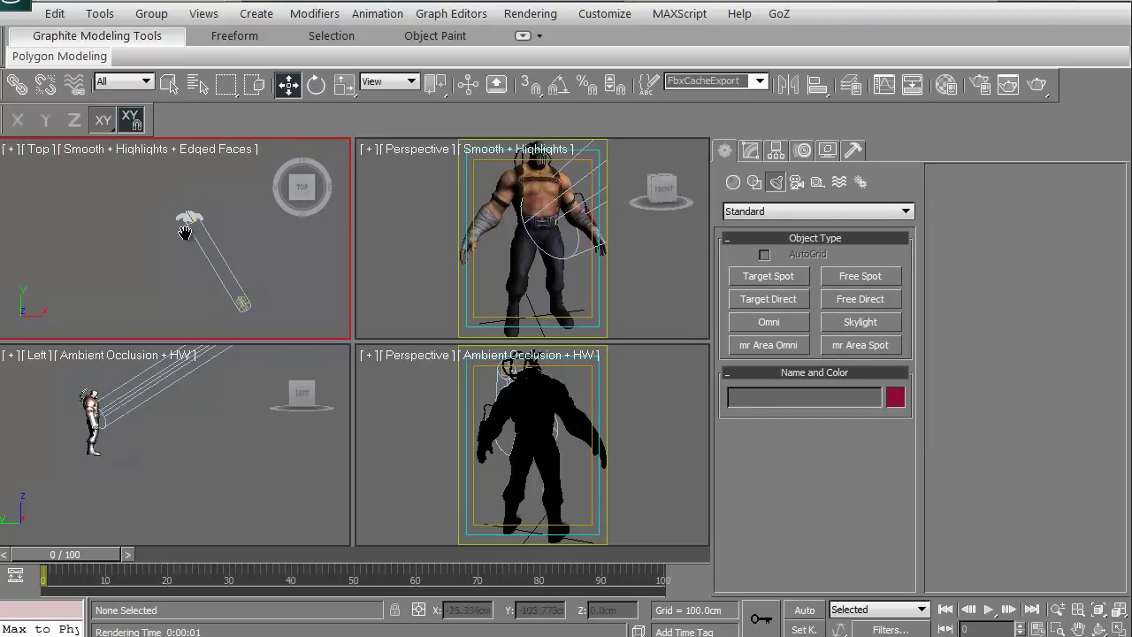
pyautogui.scroll(-2, 213, 292)
pyautogui.moveTo(240, 298); pyautogui.dragTo(229, 289, button='middle')
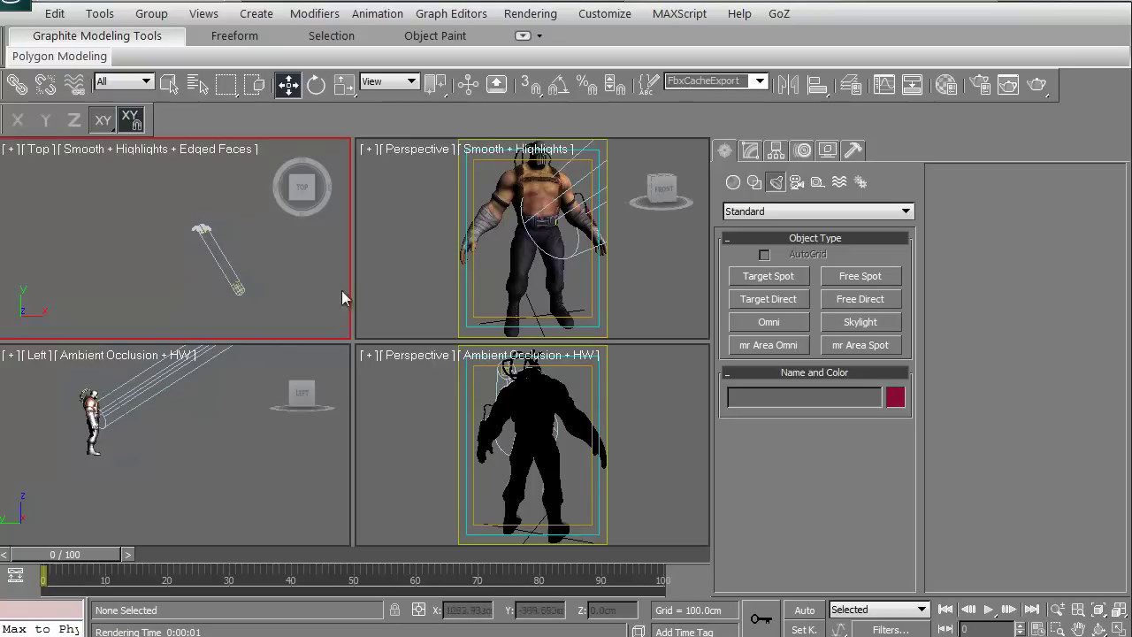
pyautogui.click(757, 324)
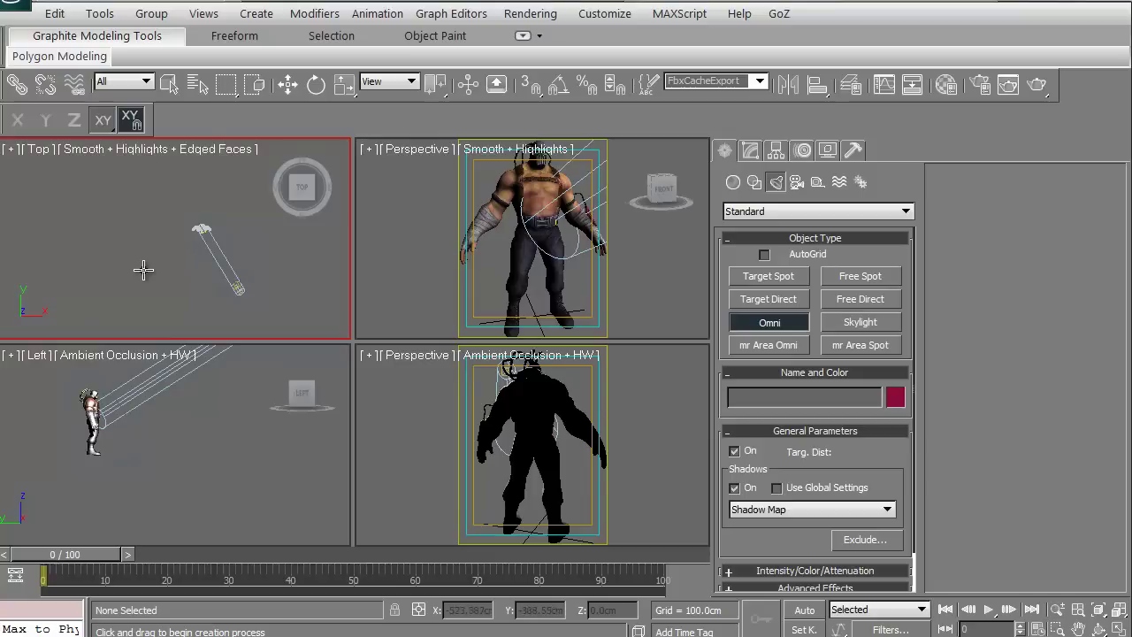
# - Place Omni001 in the Top view, raise it in the Left view, and reposition it beside the character
pyautogui.click(113, 257)
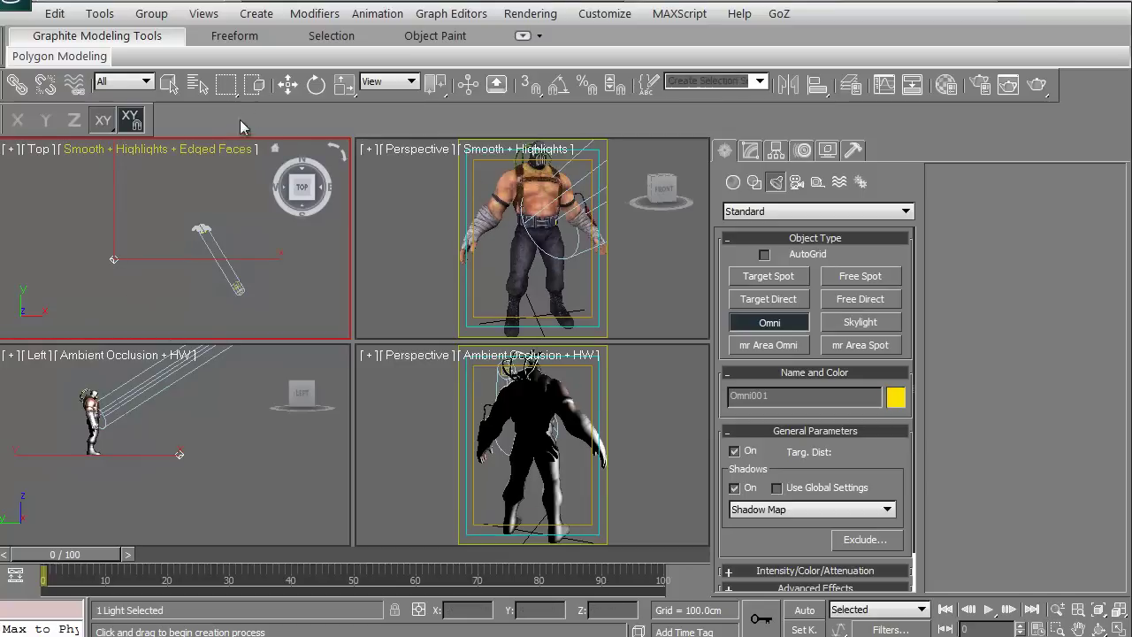
pyautogui.click(288, 84)
pyautogui.moveTo(158, 394); pyautogui.dragTo(160, 426, button='middle')
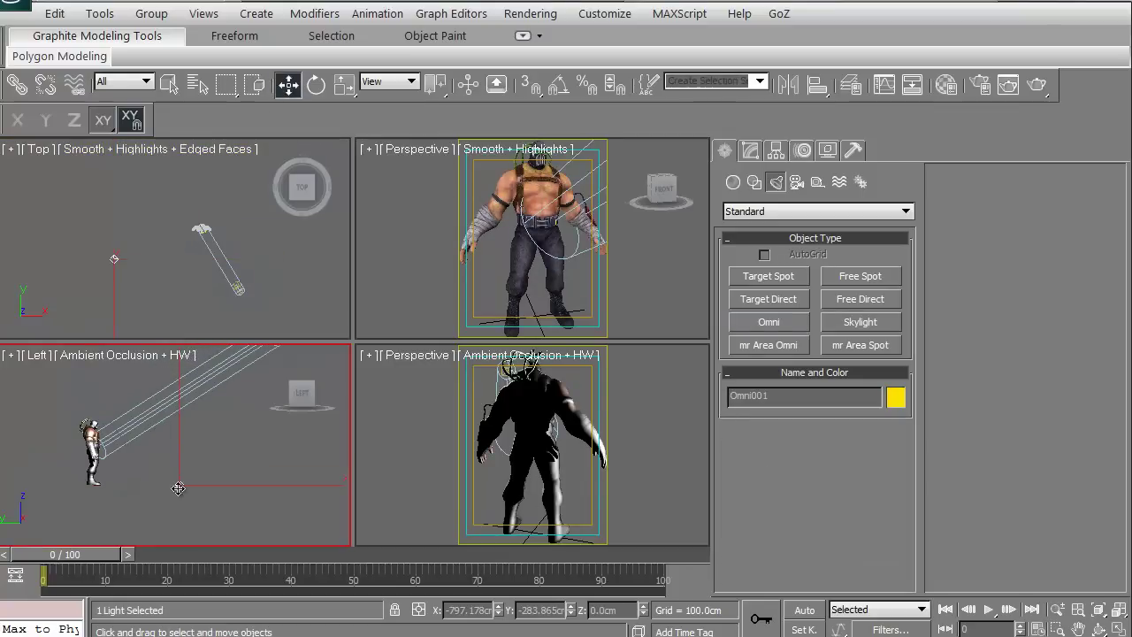
pyautogui.scroll(-2, 166, 492)
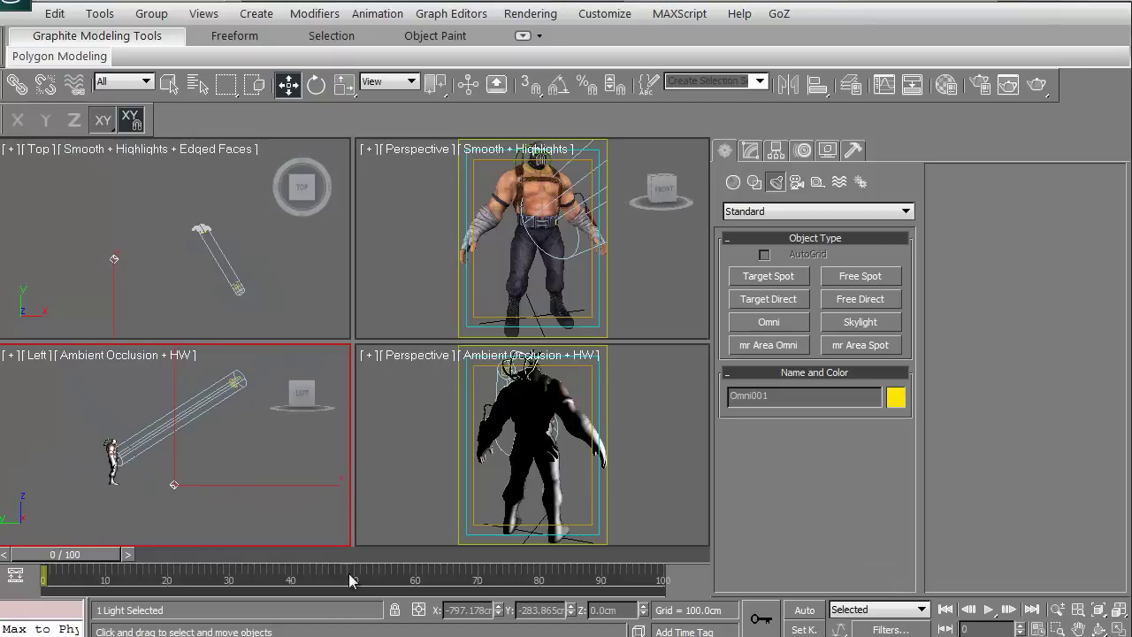
pyautogui.click(395, 609)
pyautogui.moveTo(85, 478); pyautogui.dragTo(64, 425)
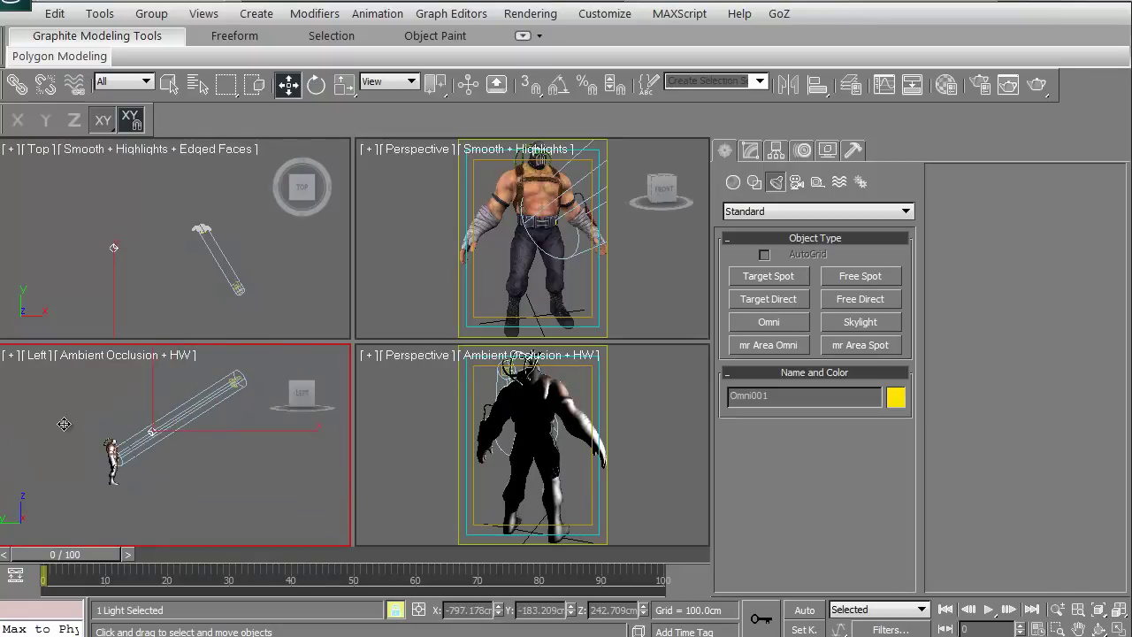
pyautogui.moveTo(88, 207)
pyautogui.mouseDown()
pyautogui.moveTo(108, 236)
pyautogui.moveTo(190, 282)
pyautogui.mouseUp()
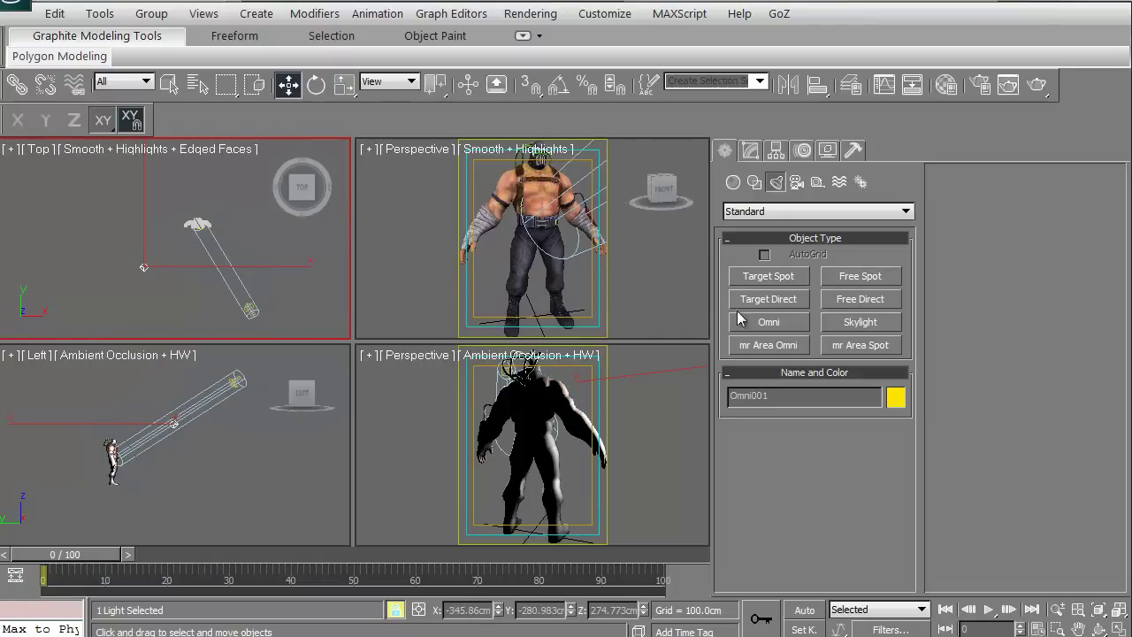
# - Lower Omni001's multiplier to 0.7 and tint its colour soft pink
pyautogui.click(750, 151)
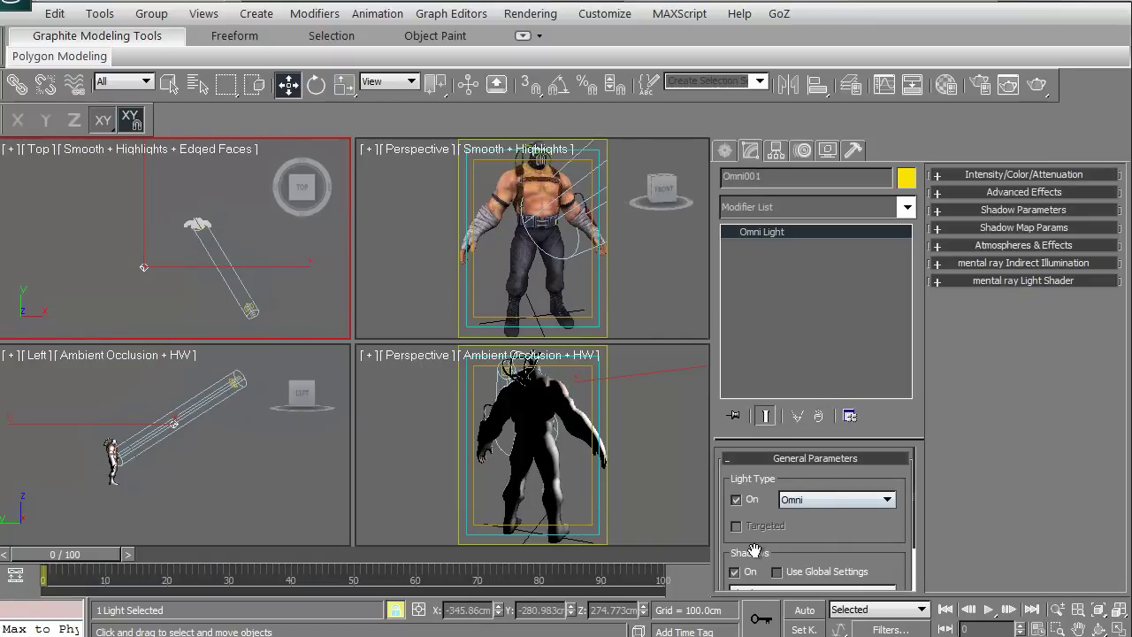
pyautogui.scroll(-2, 733, 538)
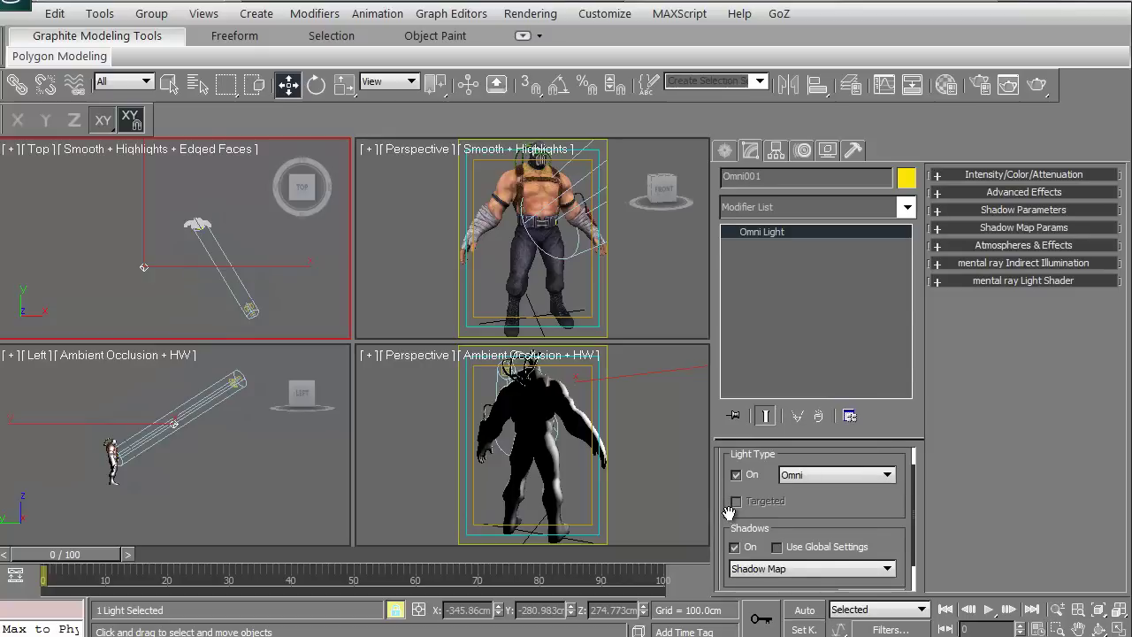
pyautogui.click(998, 175)
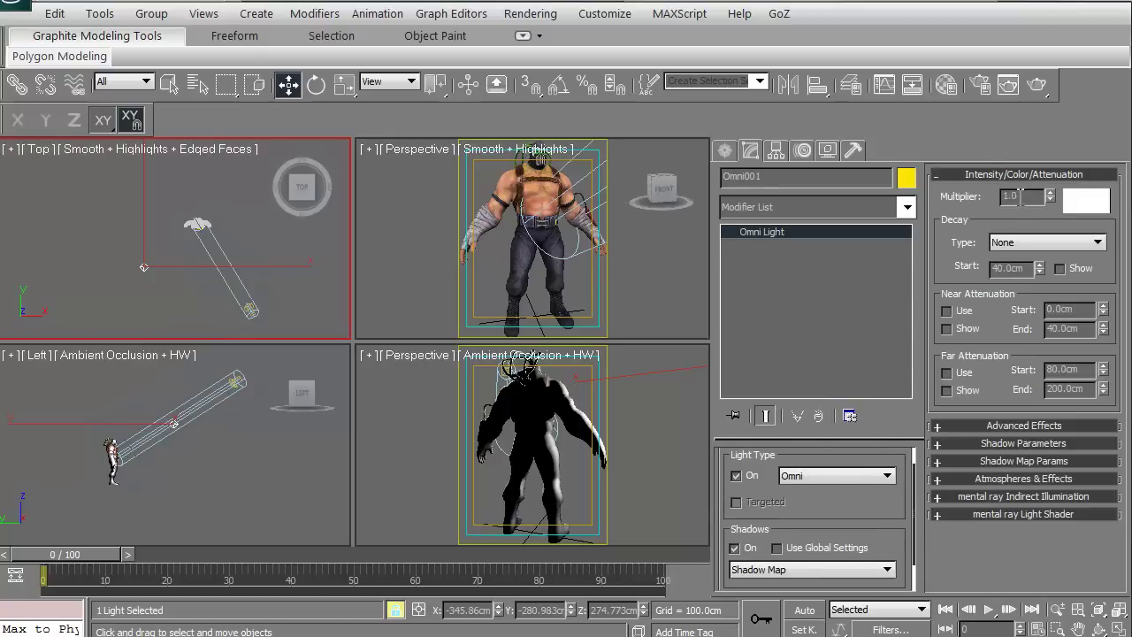
pyautogui.write('0.7')
pyautogui.click(1085, 202)
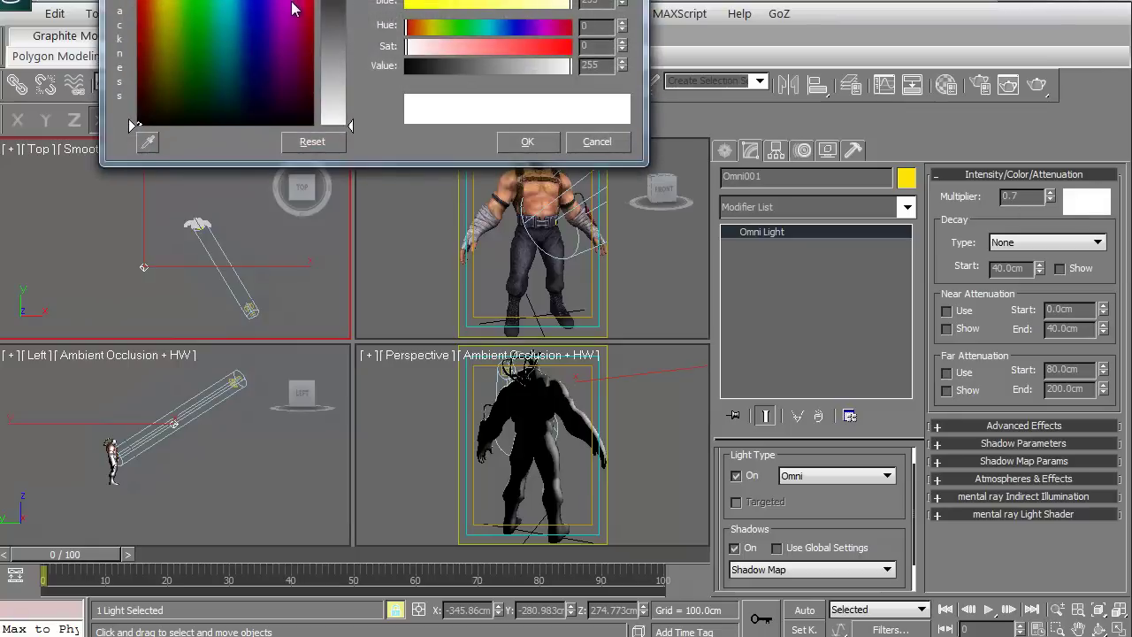
pyautogui.moveTo(293, 9)
pyautogui.mouseDown()
pyautogui.moveTo(290, 29)
pyautogui.moveTo(352, 66)
pyautogui.mouseUp()
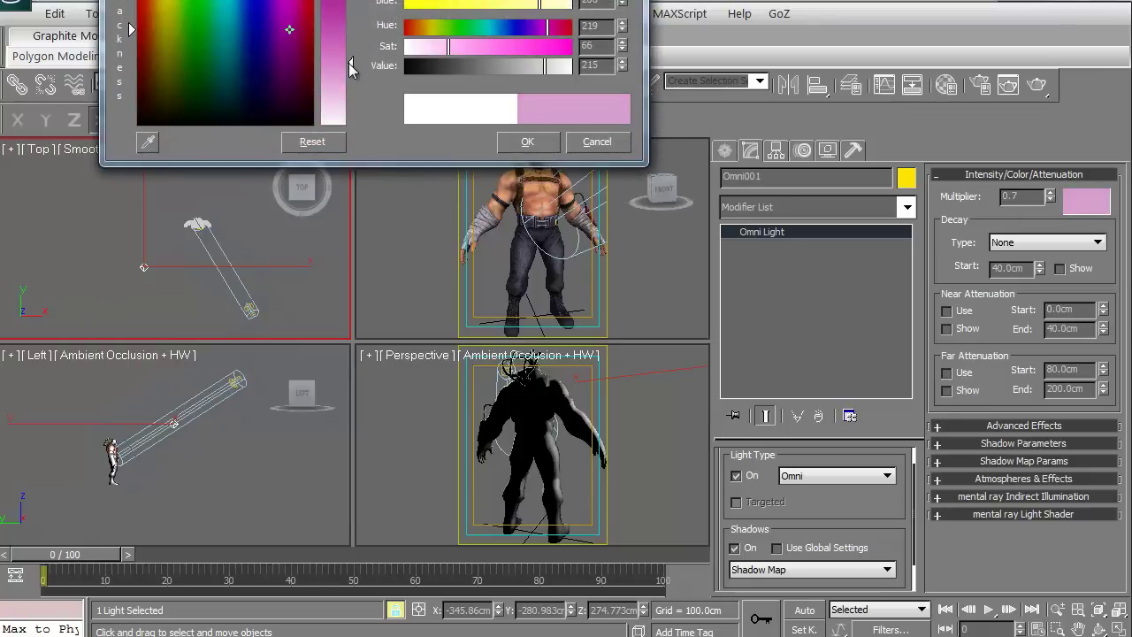
pyautogui.click(525, 141)
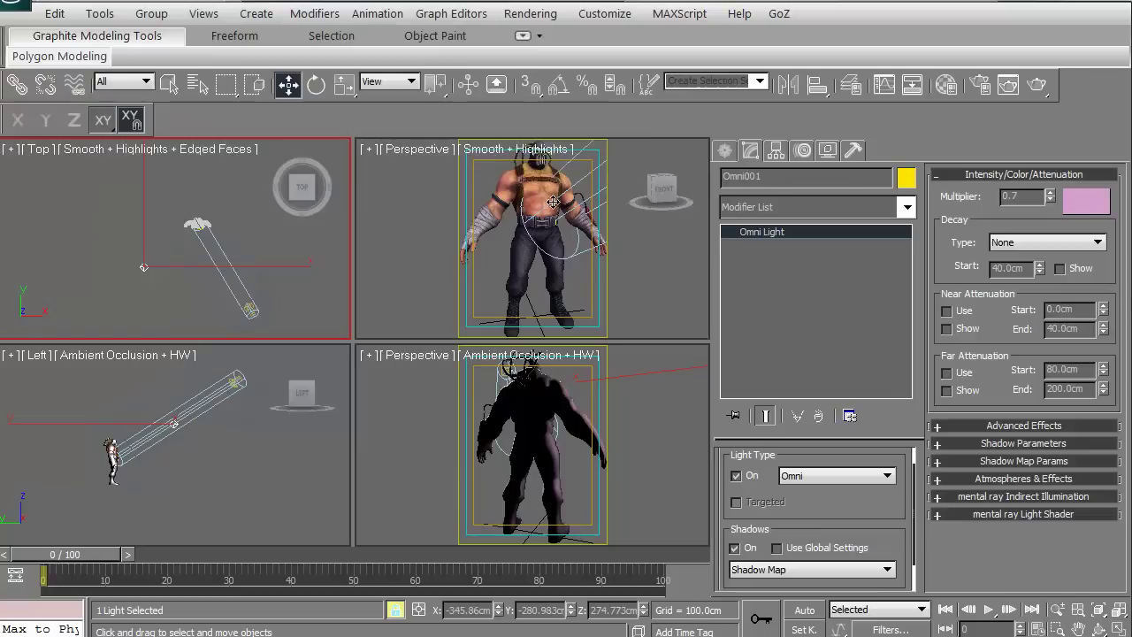
pyautogui.rightClick(490, 174)
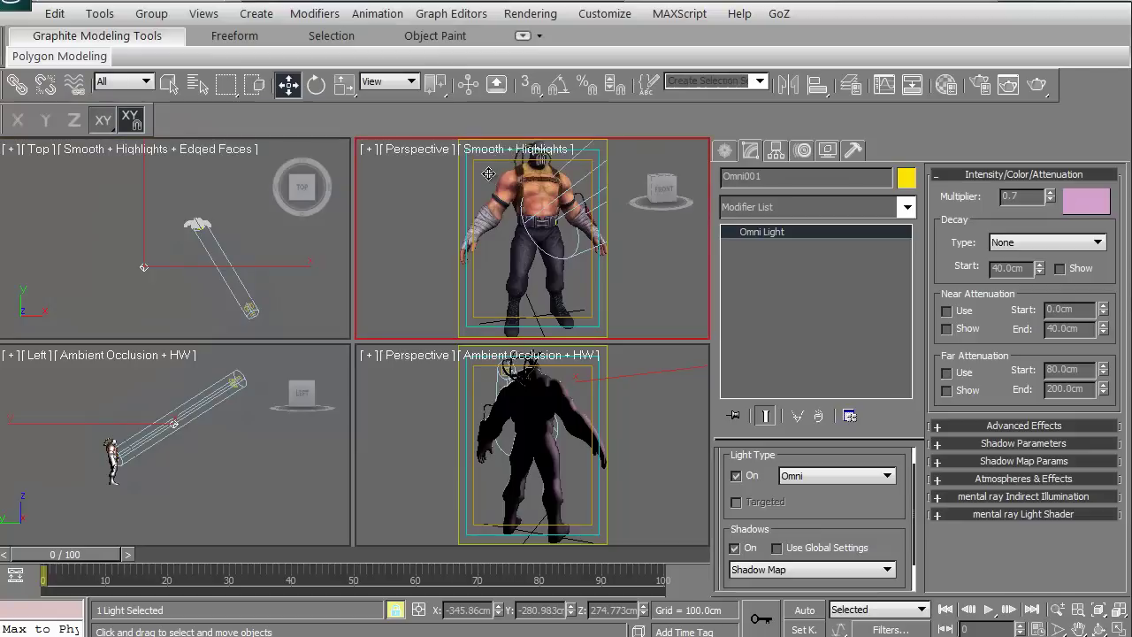
pyautogui.click(1039, 85)
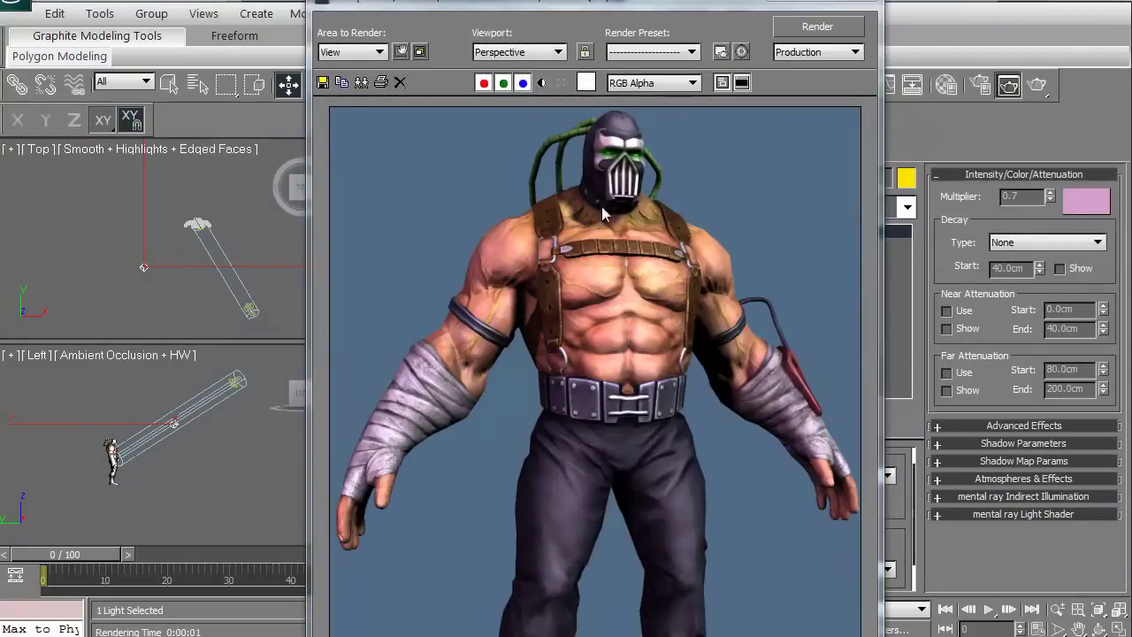
pyautogui.click(872, 2)
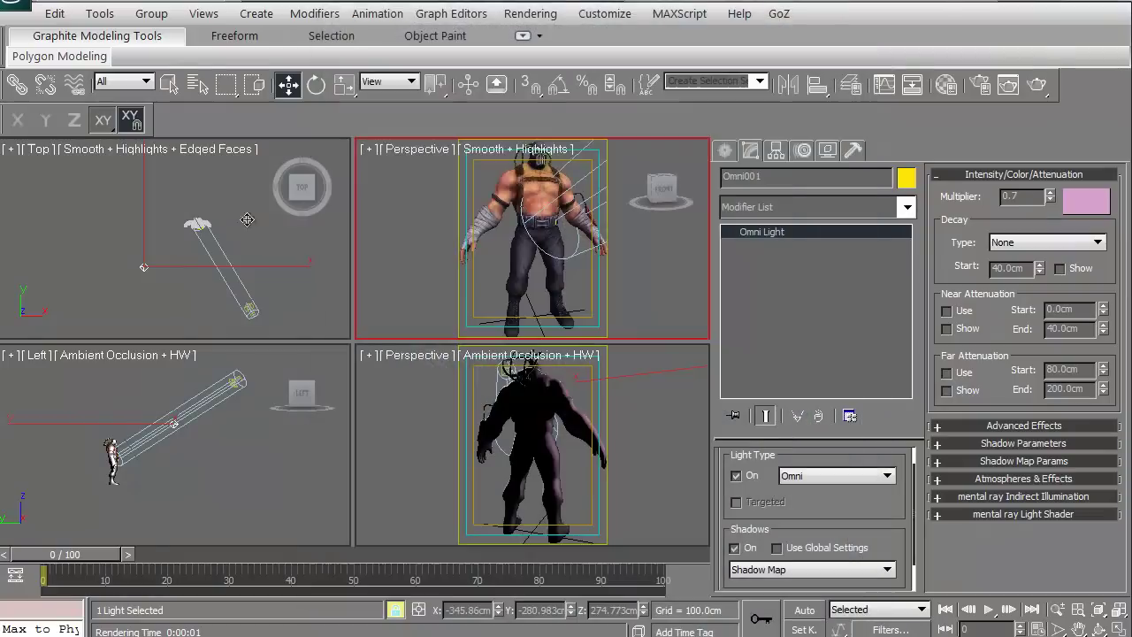
pyautogui.rightClick(120, 268)
# - Place a new standard omni light, Omni002, in the Top viewport
pyautogui.click(100, 307)
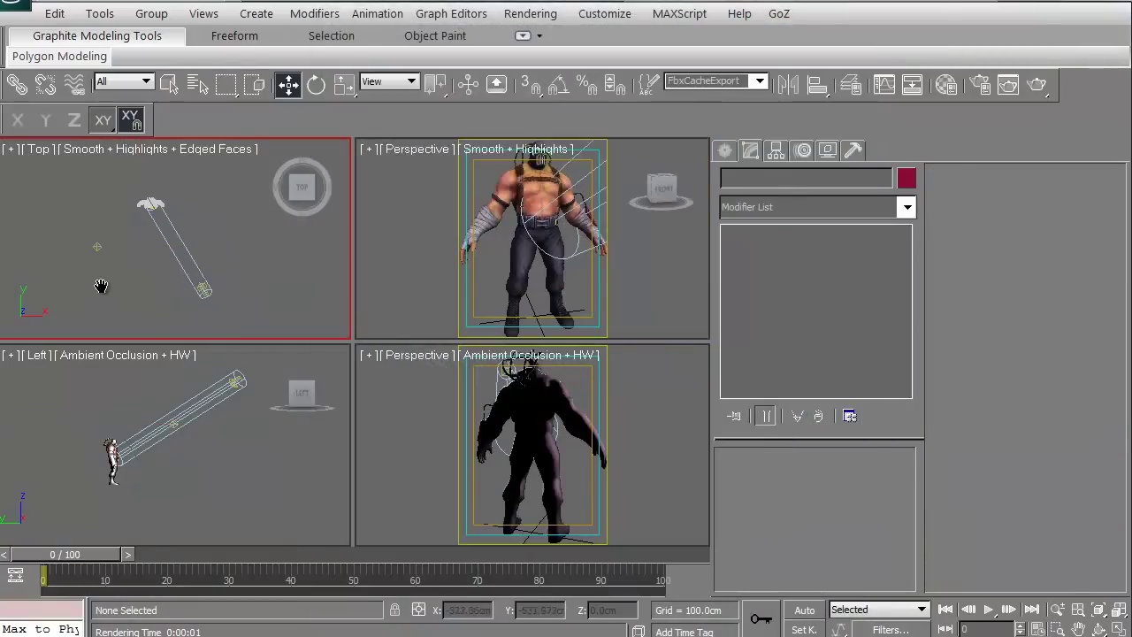
pyautogui.moveTo(125, 203); pyautogui.dragTo(134, 241, button='middle')
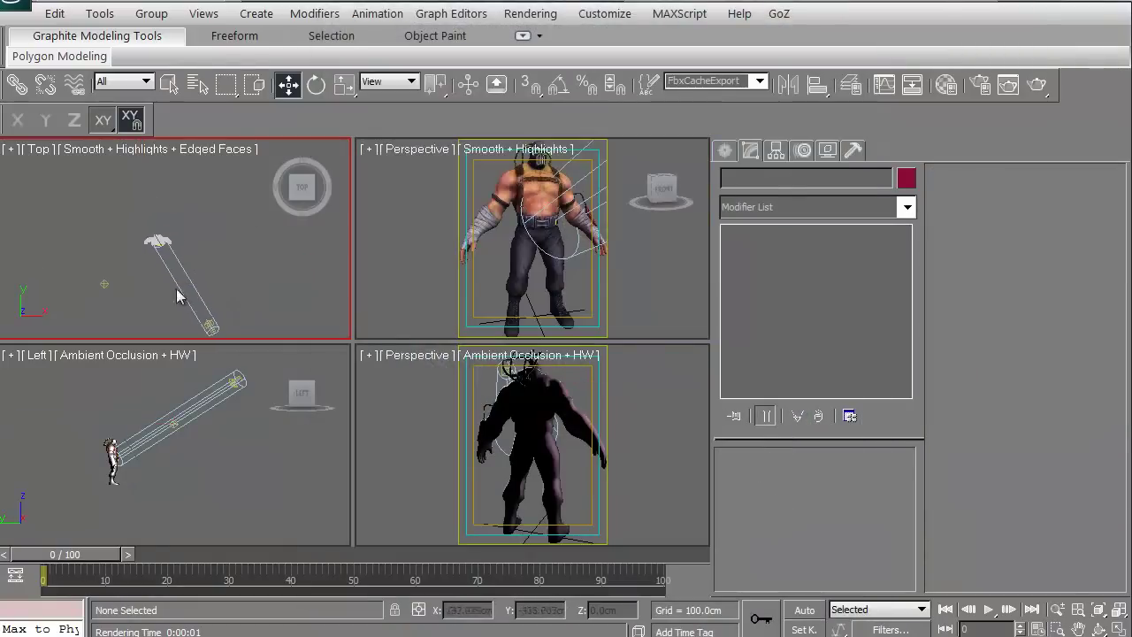
pyautogui.click(719, 153)
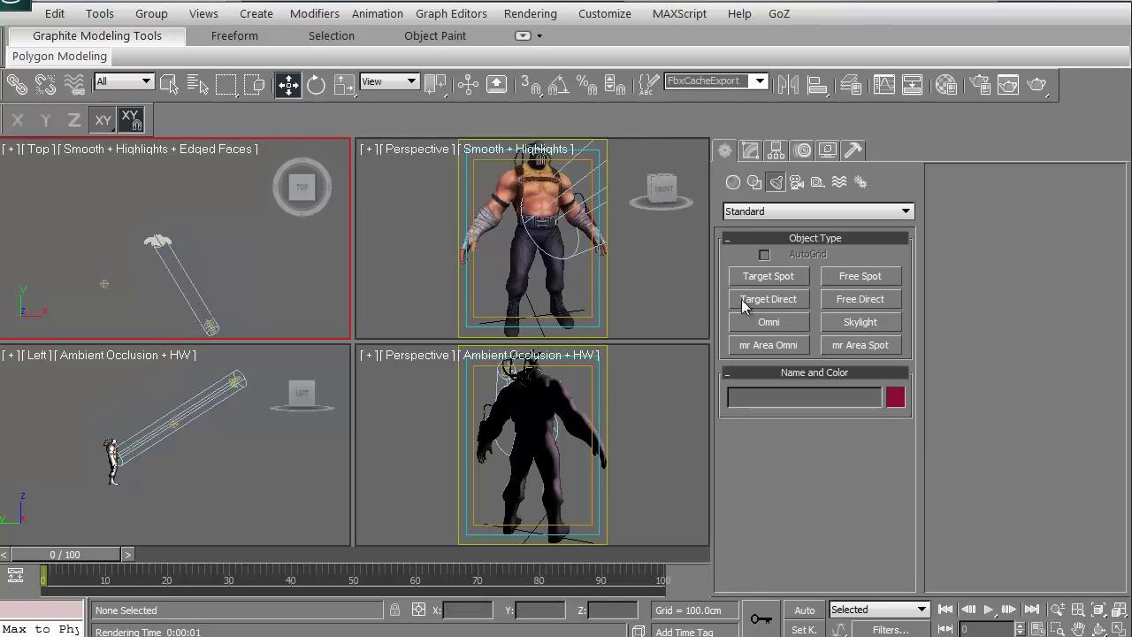
pyautogui.click(768, 322)
pyautogui.moveTo(258, 196); pyautogui.dragTo(240, 230, button='middle')
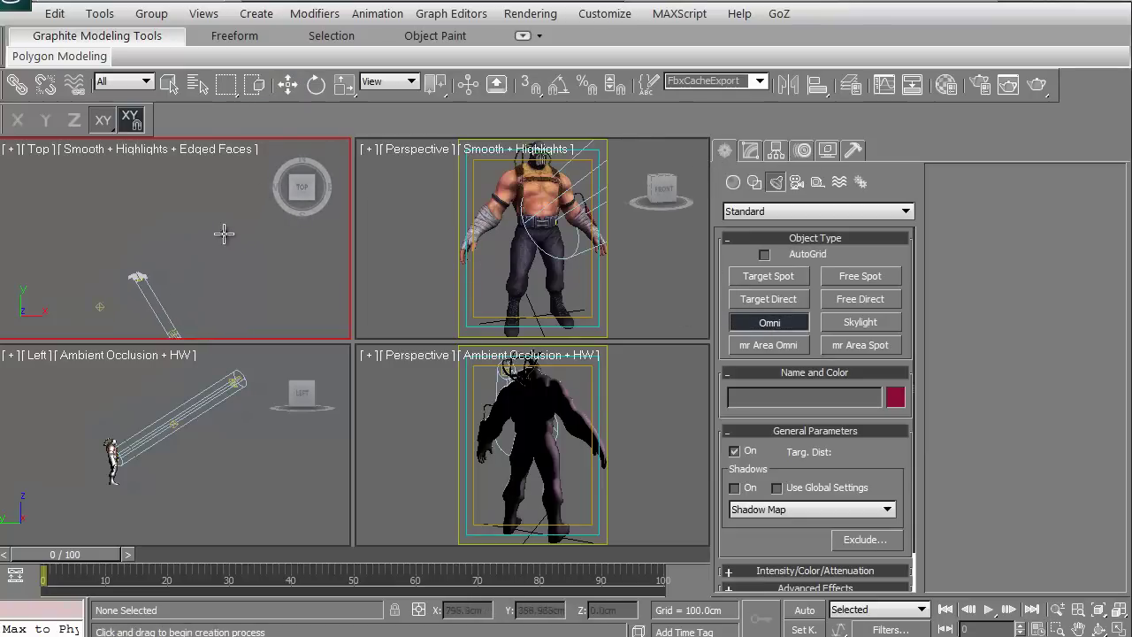
pyautogui.click(260, 188)
# - Move Omni002 up to about 412 cm above the ground
pyautogui.click(288, 84)
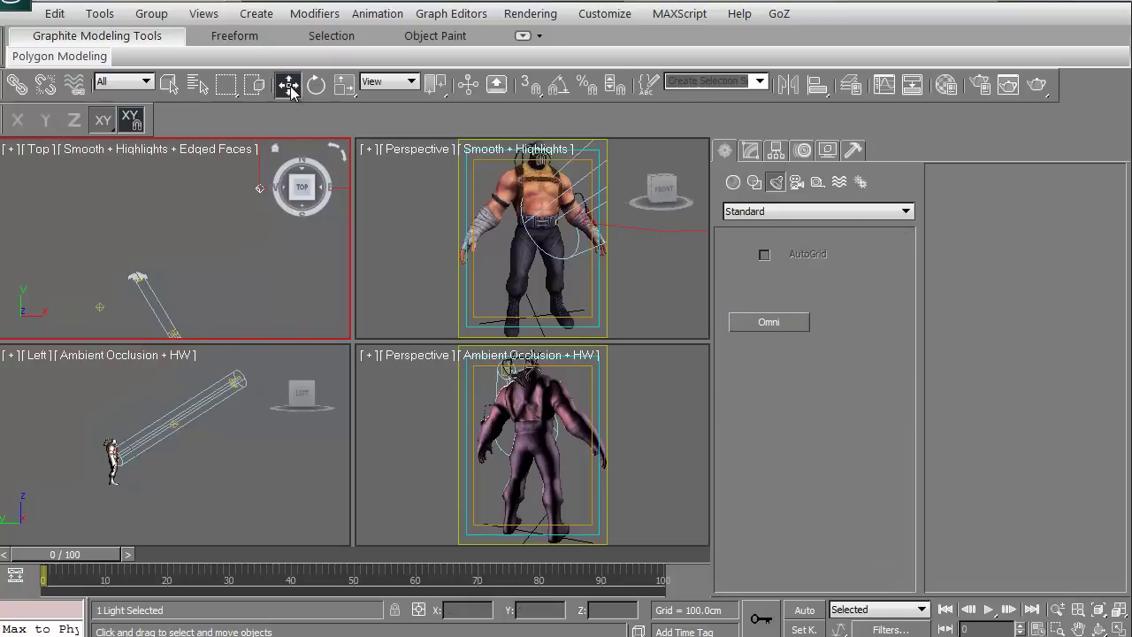
pyautogui.scroll(-3, 142, 407)
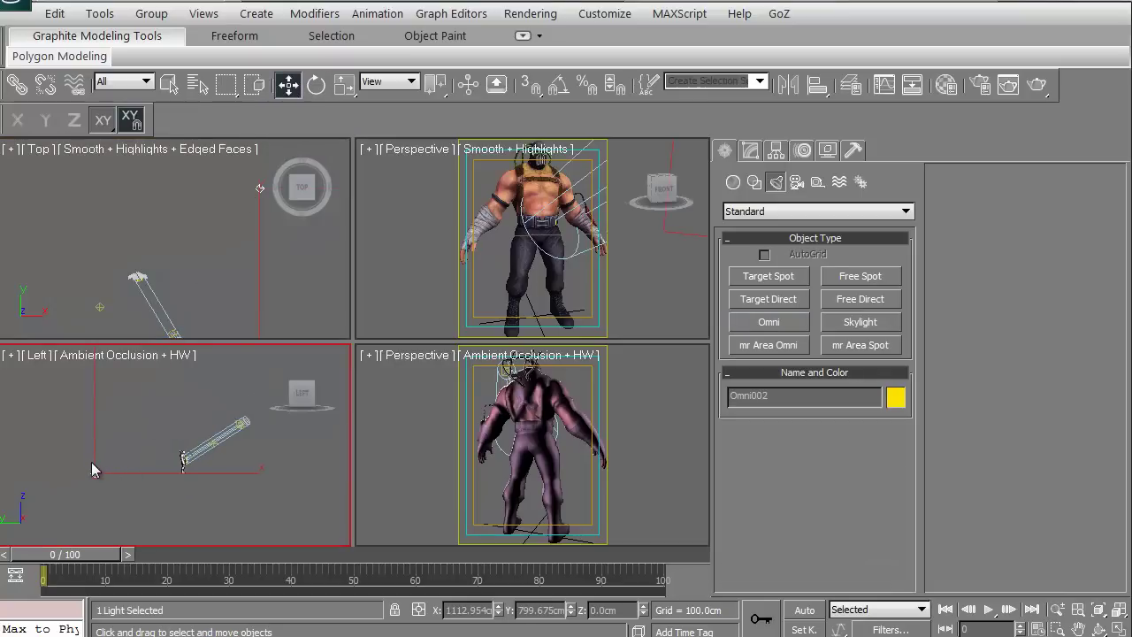
pyautogui.moveTo(92, 470); pyautogui.dragTo(75, 429)
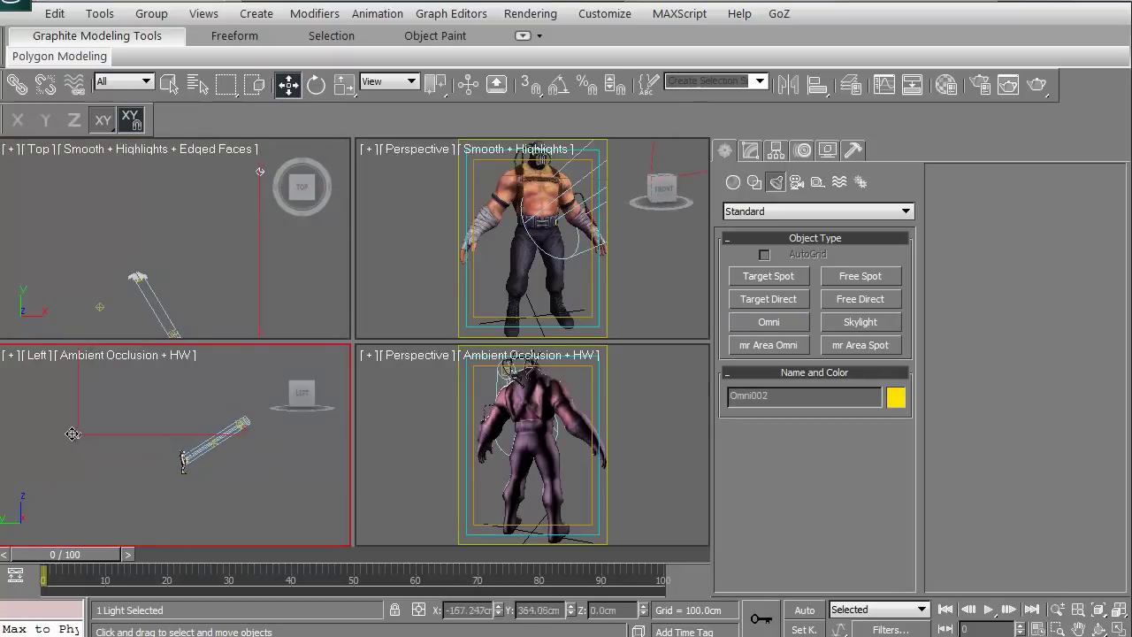
# - Set Omni002's multiplier to 2.0 and its colour to pale lavender-blue
pyautogui.click(751, 153)
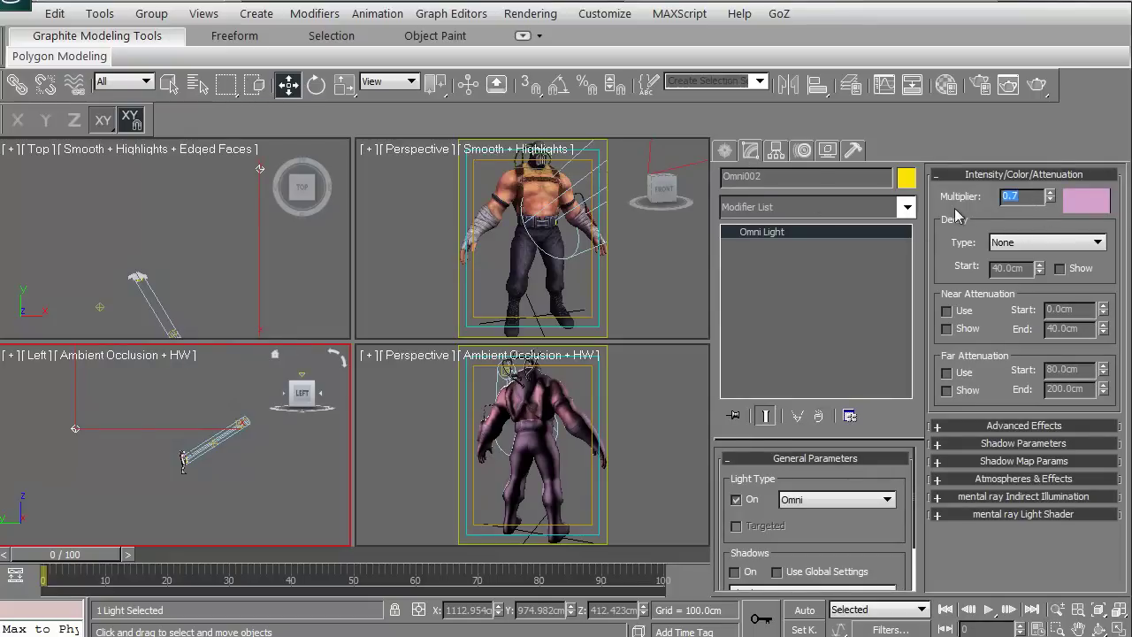
pyautogui.write('2')
pyautogui.press('Return')
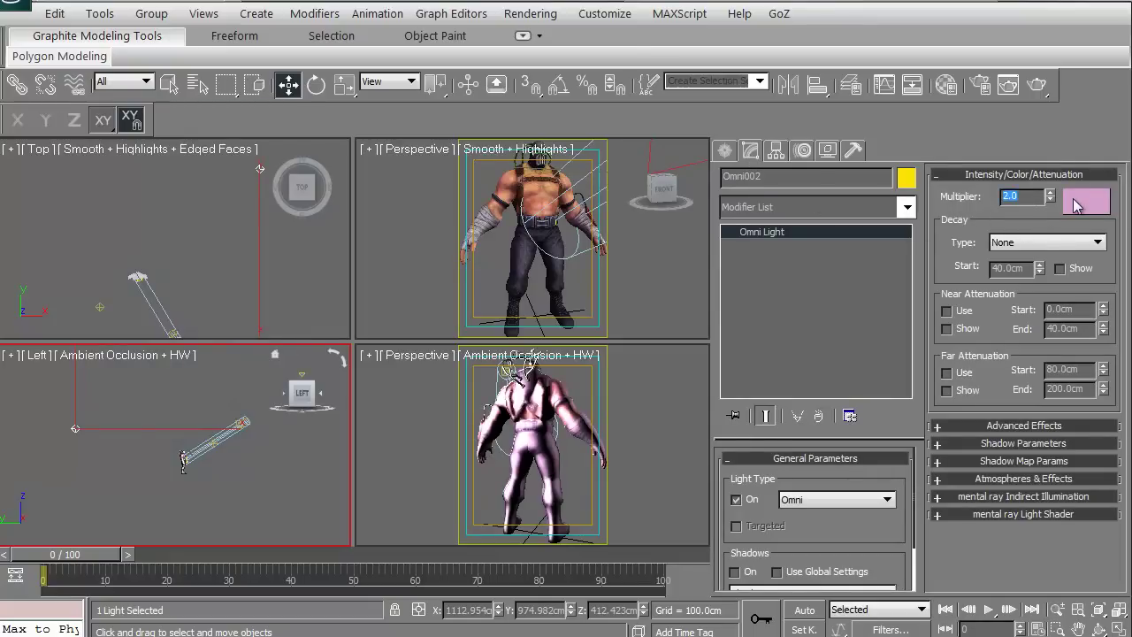
pyautogui.click(1081, 202)
pyautogui.moveTo(295, 25); pyautogui.dragTo(256, 50)
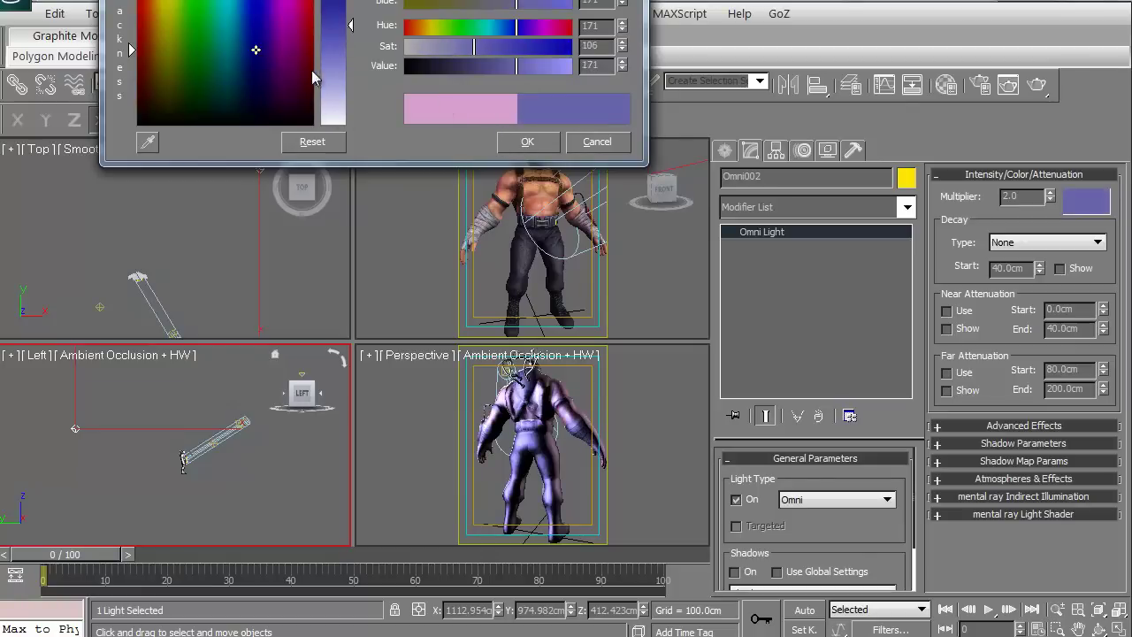
pyautogui.moveTo(349, 27); pyautogui.dragTo(349, 87)
pyautogui.click(514, 144)
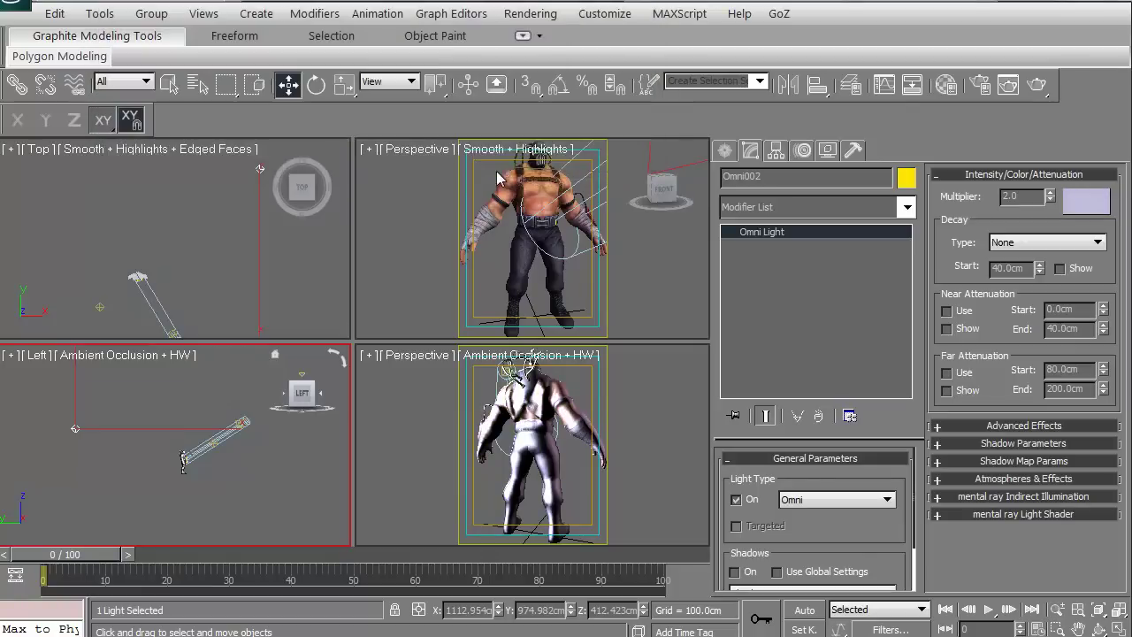
# - Render the Perspective view to test the rim lighting
pyautogui.click(487, 175)
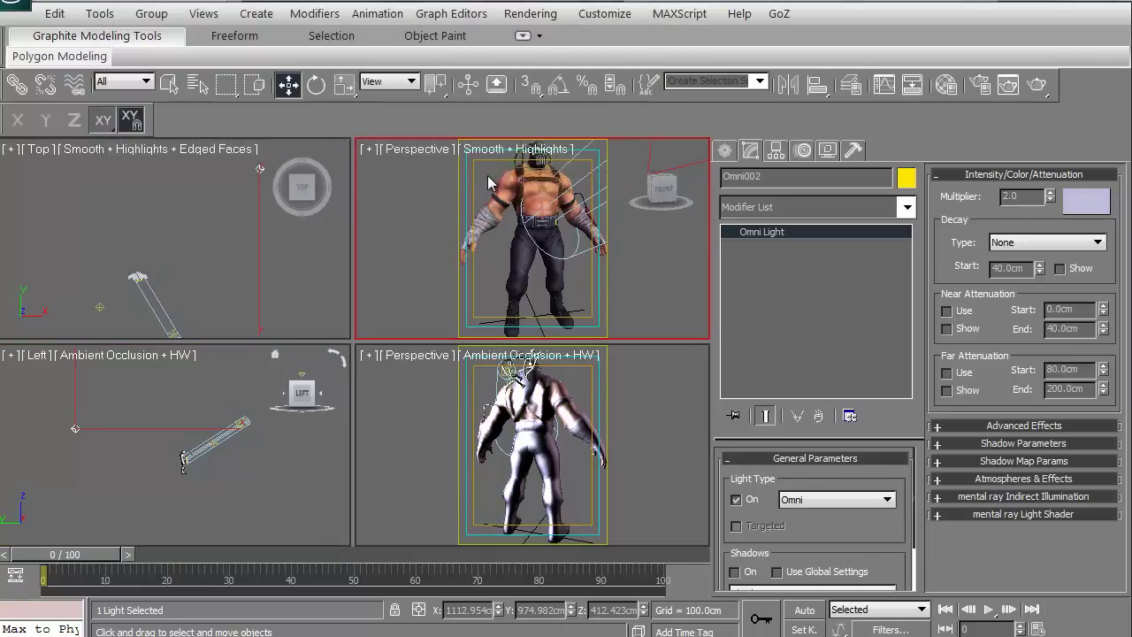
pyautogui.click(1037, 85)
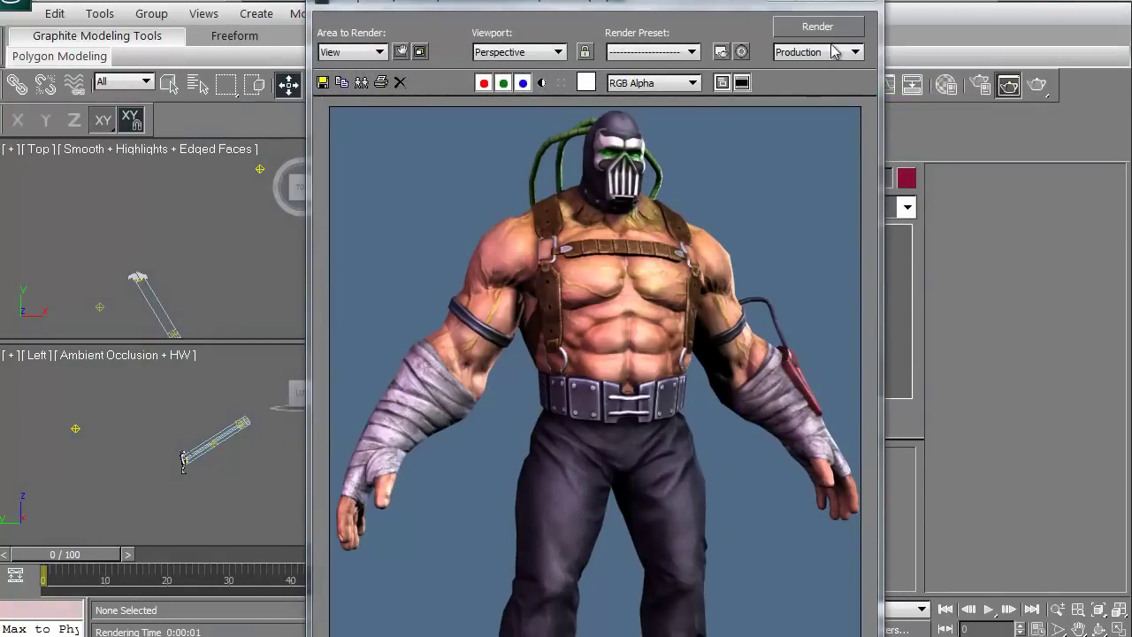
pyautogui.click(854, 4)
# - Select Omni002 in the Top viewport and lock the selection
pyautogui.click(261, 169)
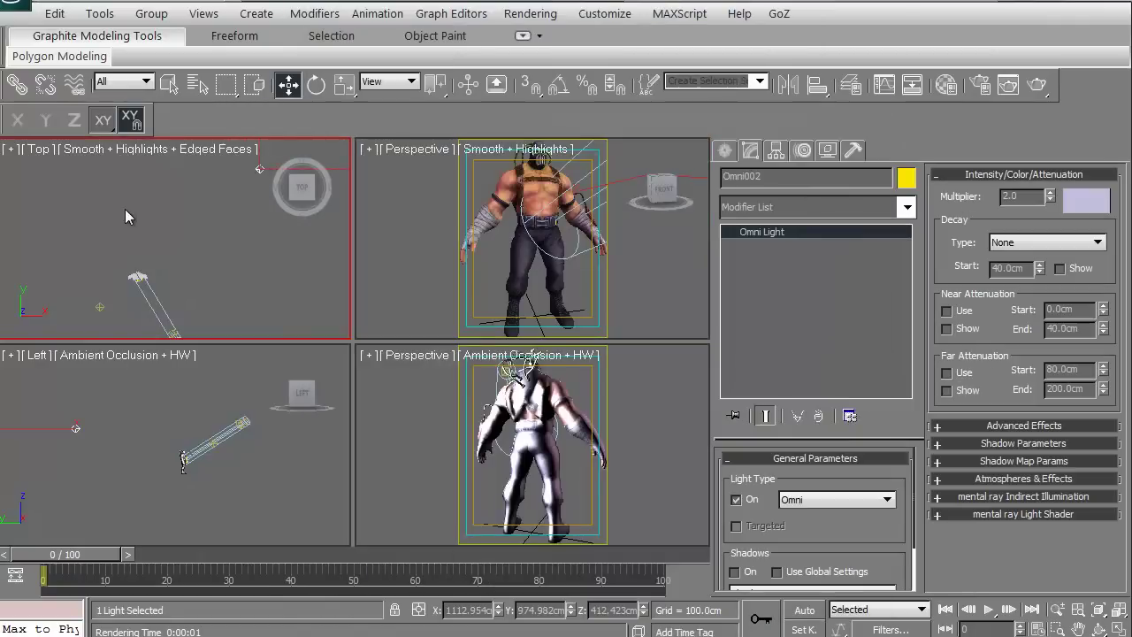
pyautogui.scroll(-2, 126, 215)
pyautogui.moveTo(127, 215); pyautogui.dragTo(137, 218, button='middle')
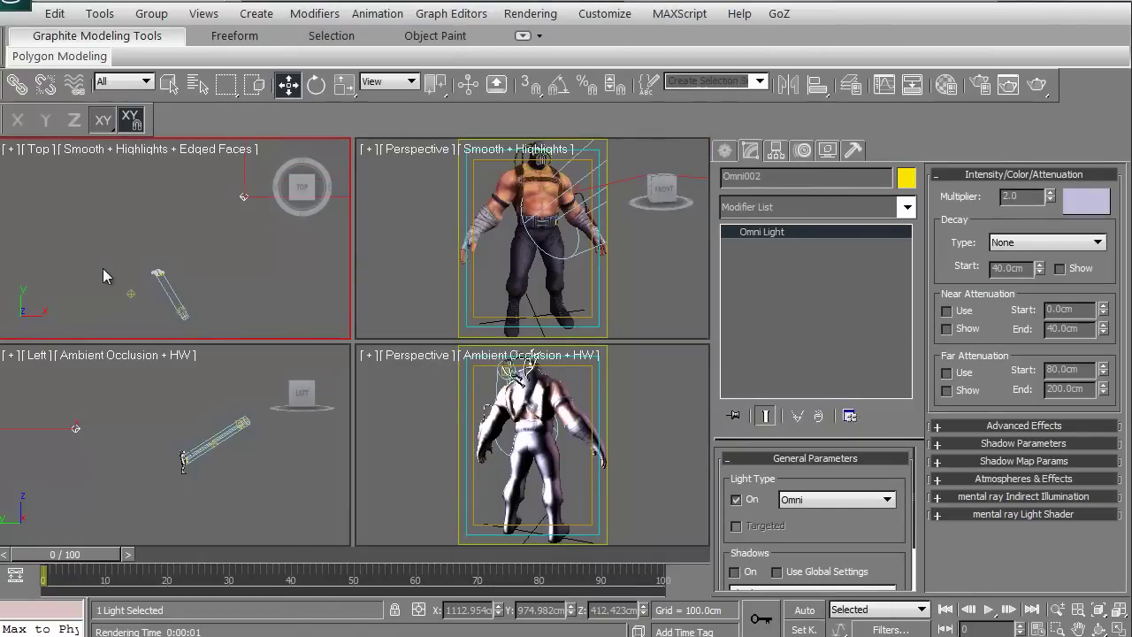
pyautogui.moveTo(90, 288); pyautogui.dragTo(91, 288, button='middle')
pyautogui.click(395, 610)
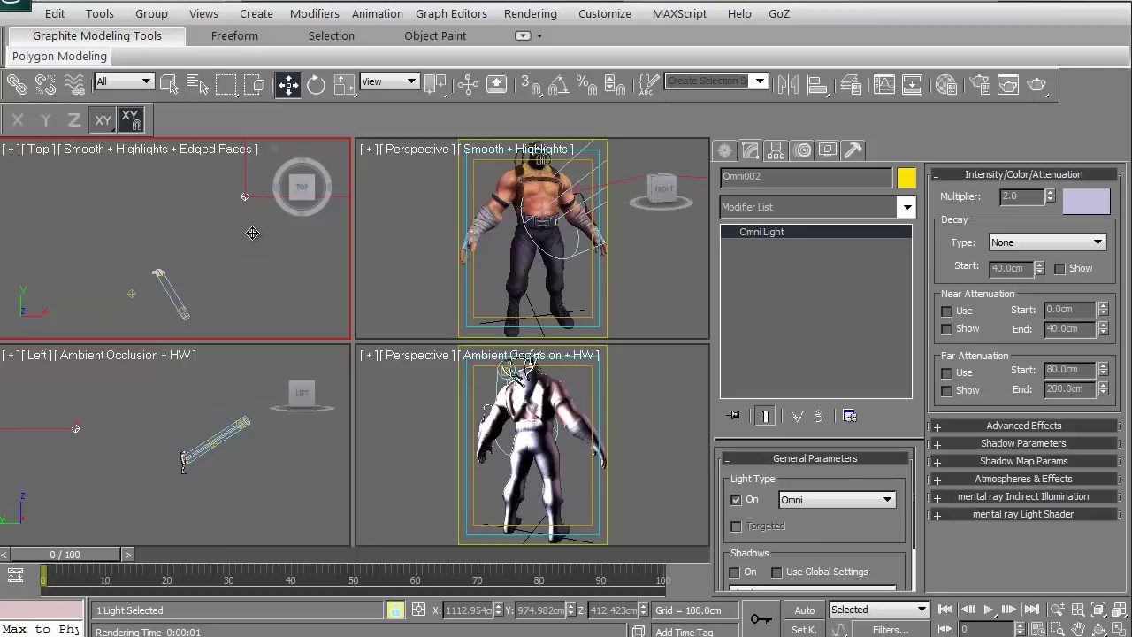
# - Shift-drag an independent Copy, Omni003, to the left of Omni002
pyautogui.keyDown('shift'); pyautogui.moveTo(271, 243); pyautogui.dragTo(82, 228); pyautogui.keyUp('shift')
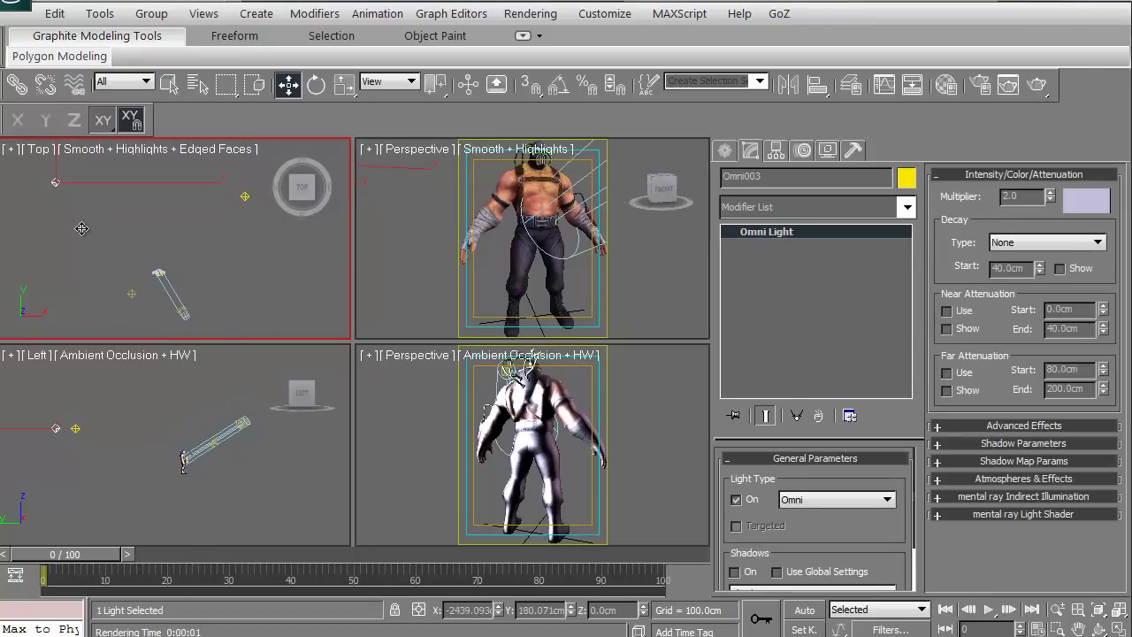
pyautogui.moveTo(81, 229); pyautogui.dragTo(35, 263)
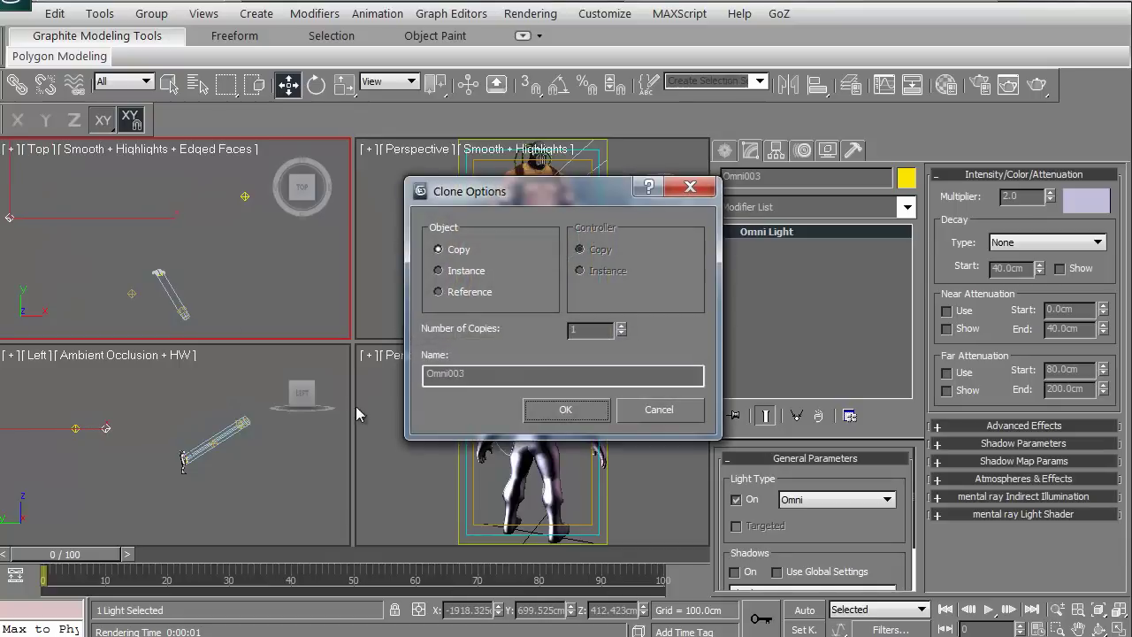
pyautogui.click(549, 410)
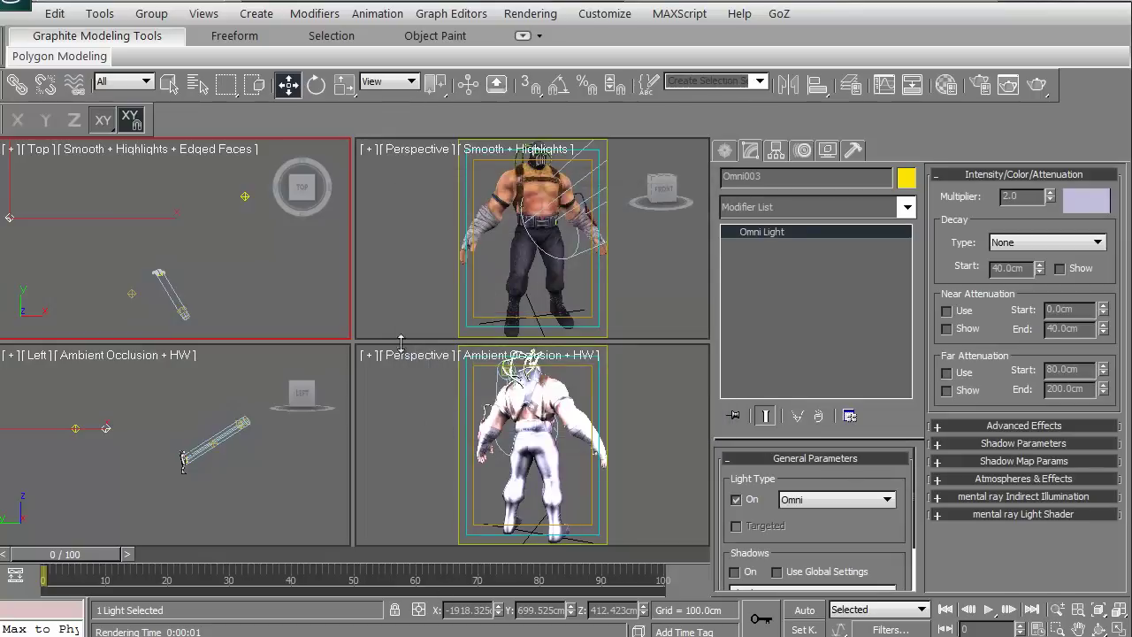
pyautogui.moveTo(105, 255); pyautogui.dragTo(157, 249, button='middle')
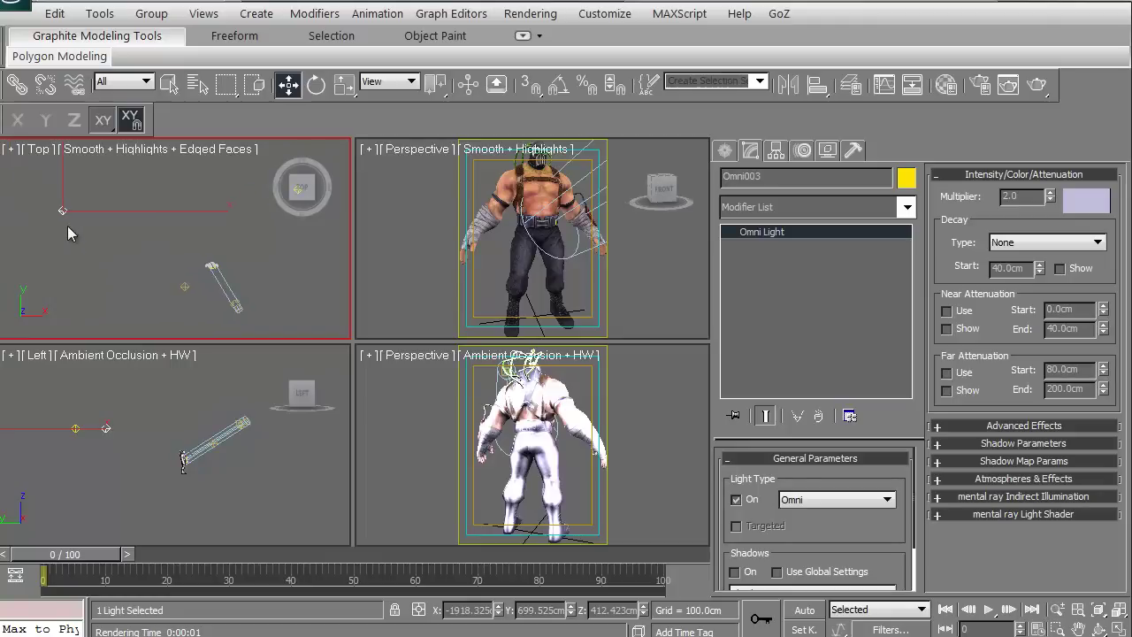
pyautogui.moveTo(247, 191); pyautogui.dragTo(224, 218, button='middle')
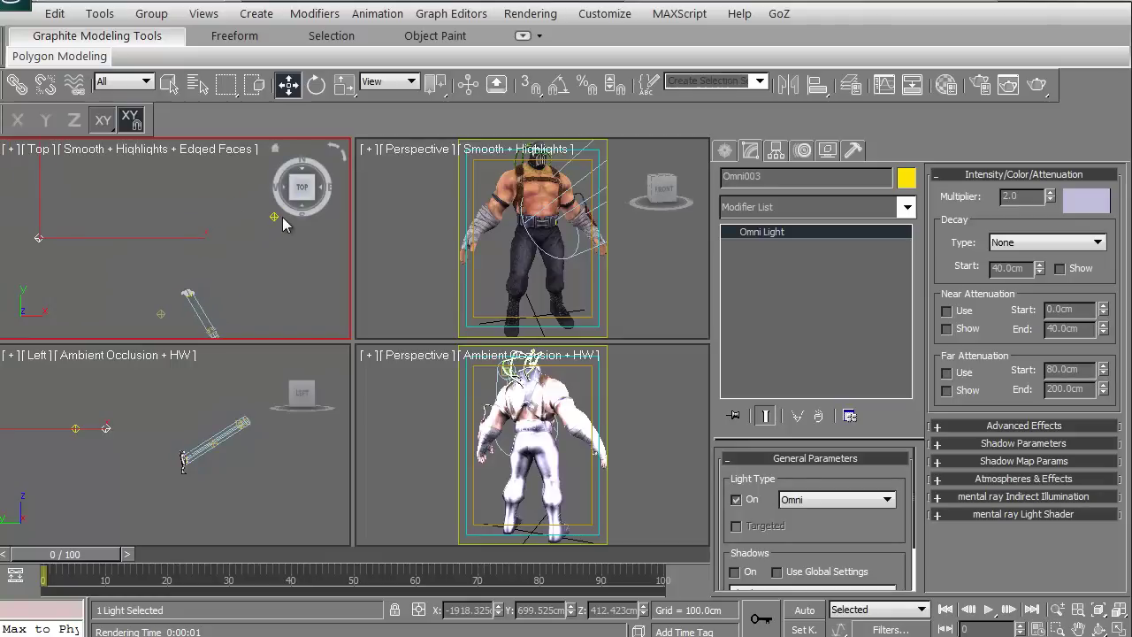
pyautogui.click(277, 216)
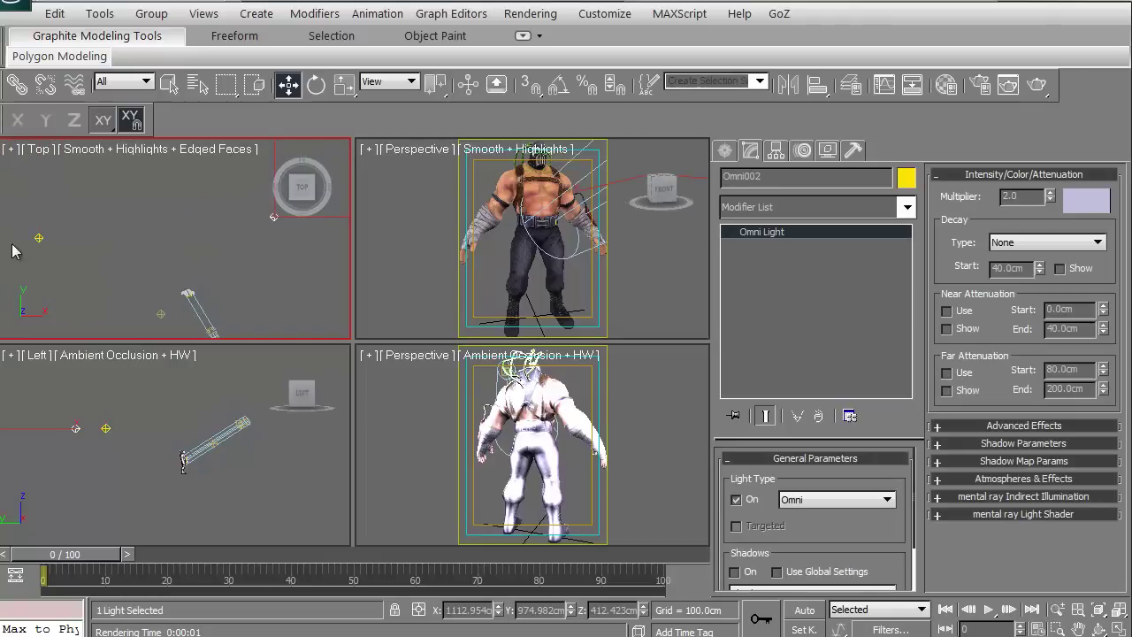
# - Give Omni003 a greyer, less saturated colour and a 3.0 multiplier
pyautogui.click(1088, 203)
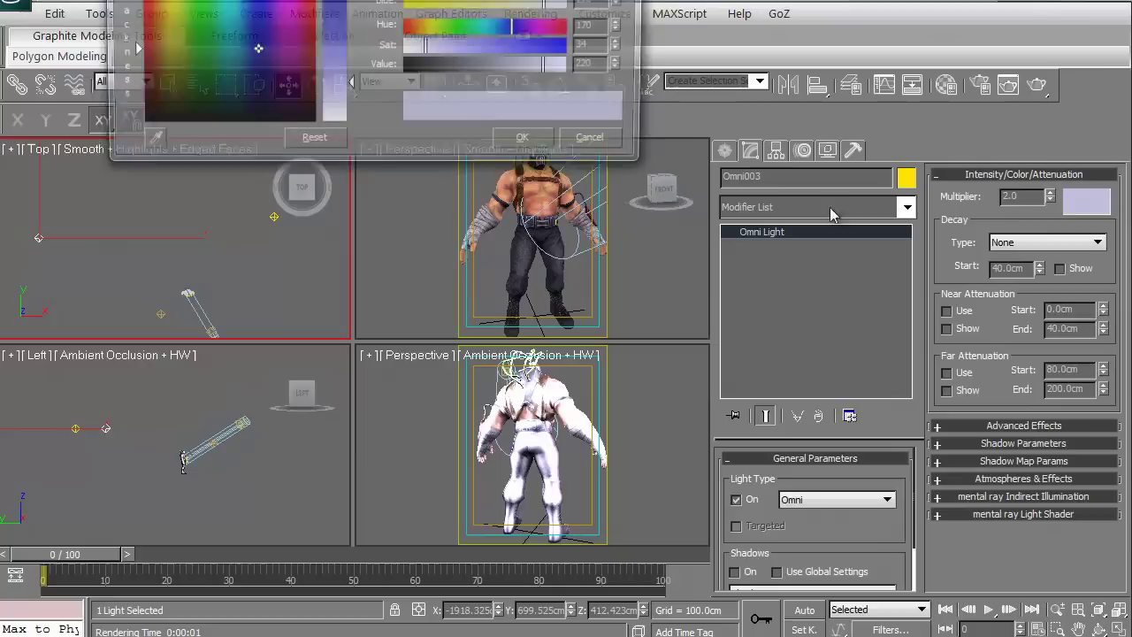
pyautogui.moveTo(235, 44)
pyautogui.mouseDown()
pyautogui.moveTo(227, 102)
pyautogui.moveTo(352, 75)
pyautogui.moveTo(352, 64)
pyautogui.moveTo(309, 91)
pyautogui.mouseUp()
pyautogui.click(528, 141)
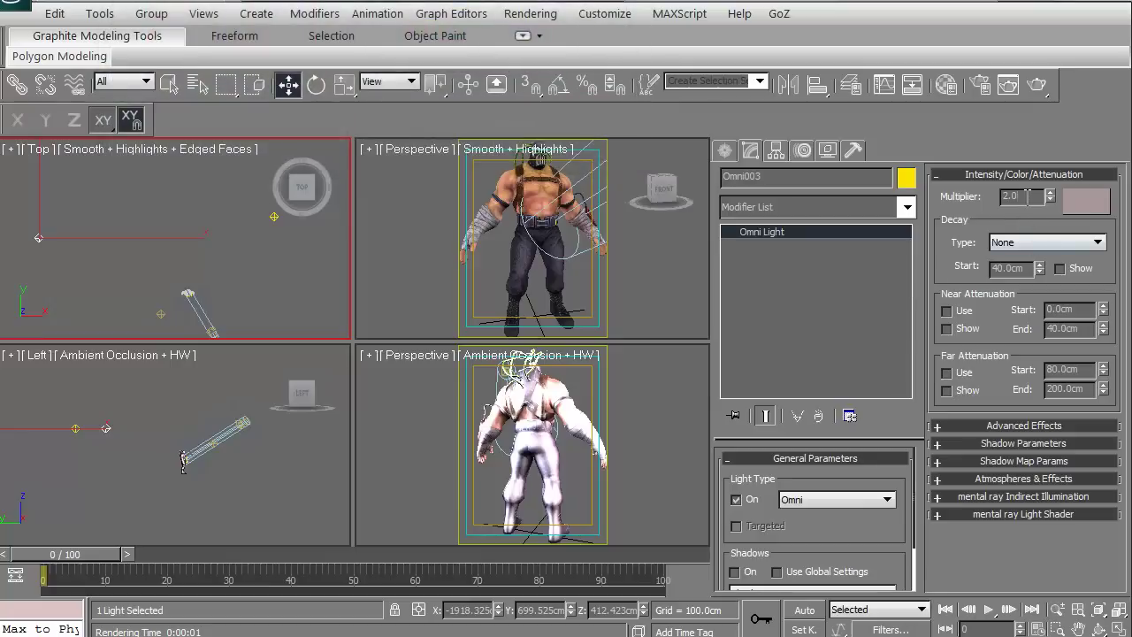
pyautogui.write('3')
pyautogui.press('Return')
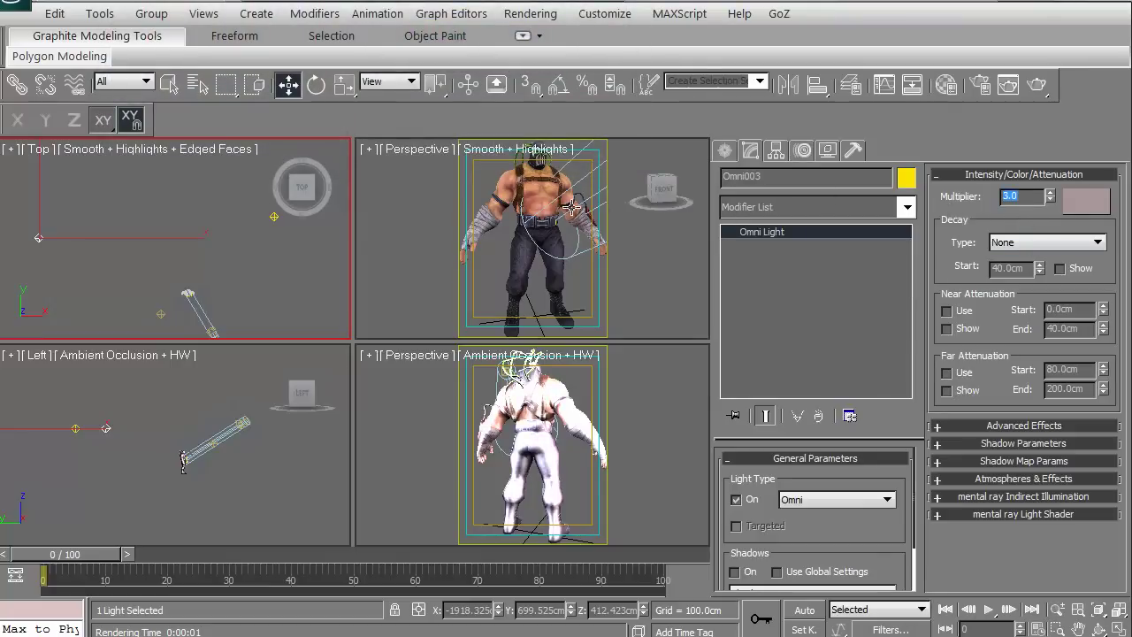
# - Render the Perspective view to check Omni003's lighting
pyautogui.click(502, 254)
pyautogui.click(1036, 84)
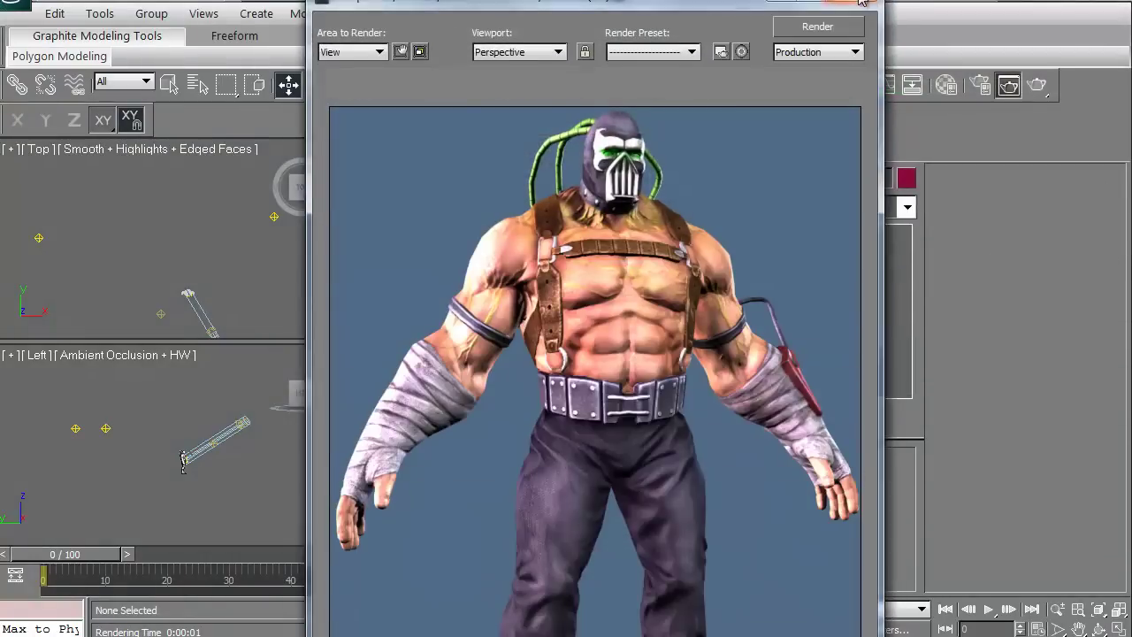
pyautogui.click(862, 3)
# - Darken Omni003 to deep red and render the character again
pyautogui.click(37, 232)
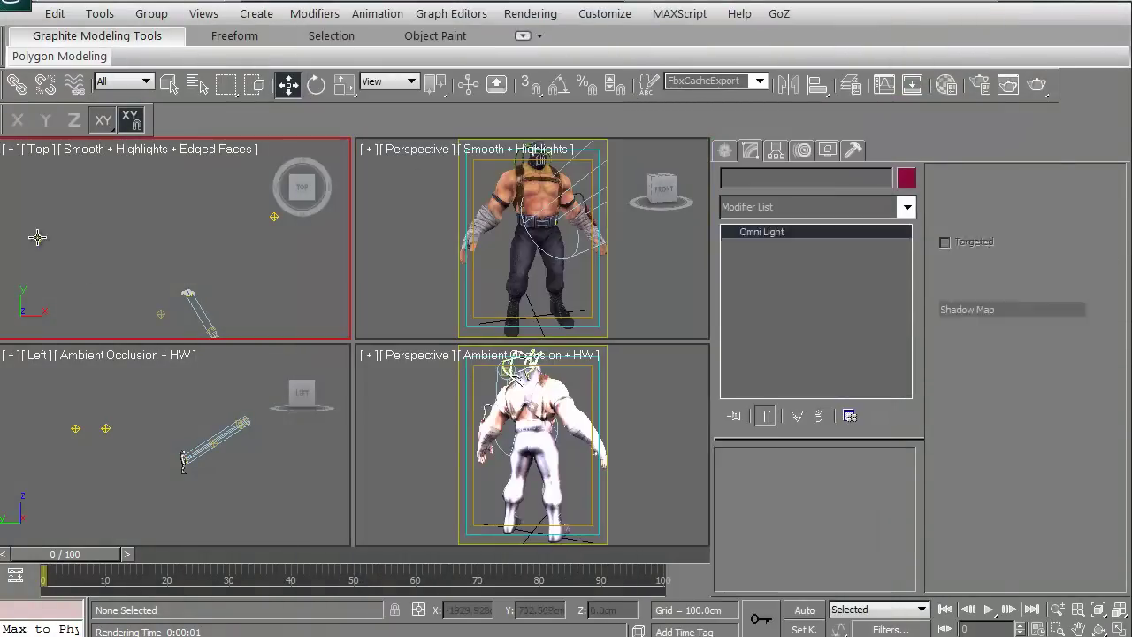
pyautogui.click(1086, 201)
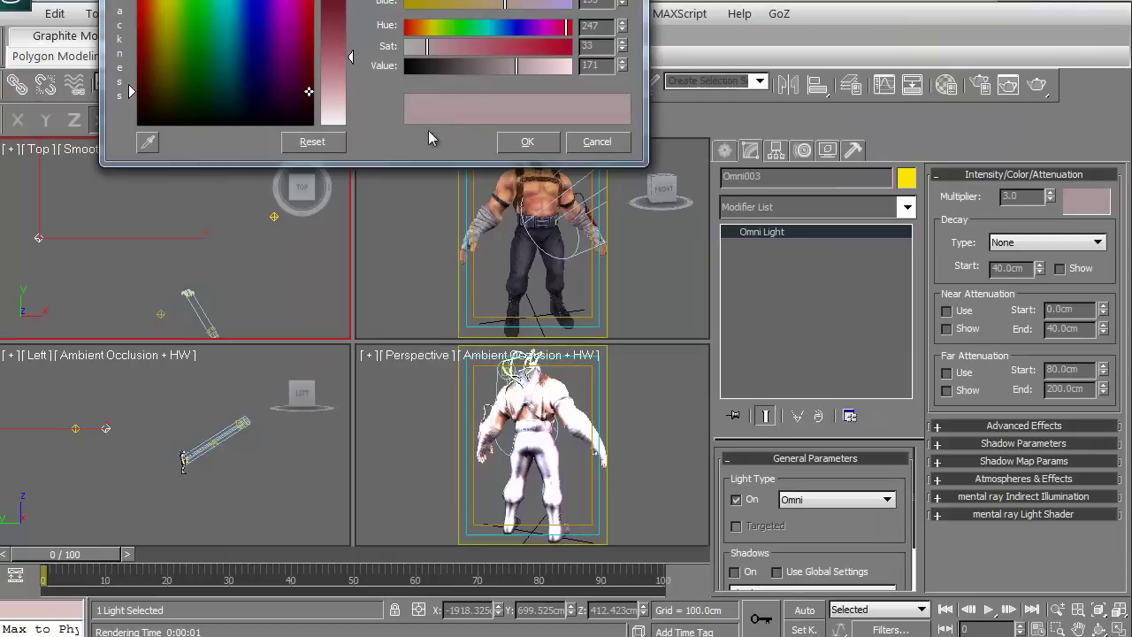
pyautogui.moveTo(351, 57); pyautogui.dragTo(354, 5)
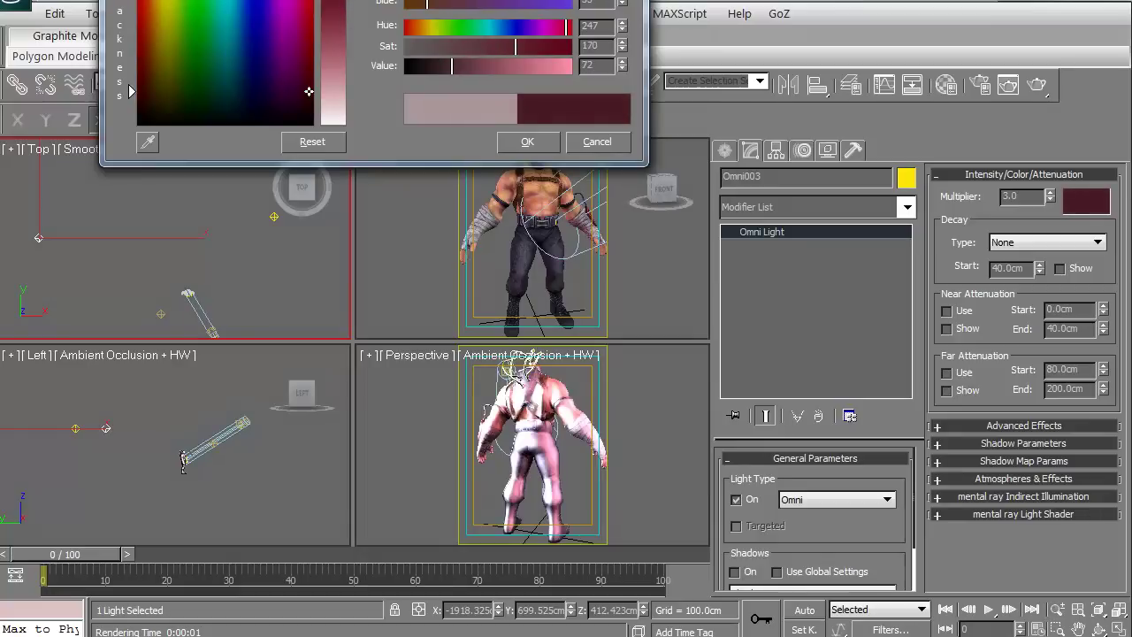
pyautogui.click(528, 142)
pyautogui.rightClick(482, 181)
pyautogui.click(1037, 84)
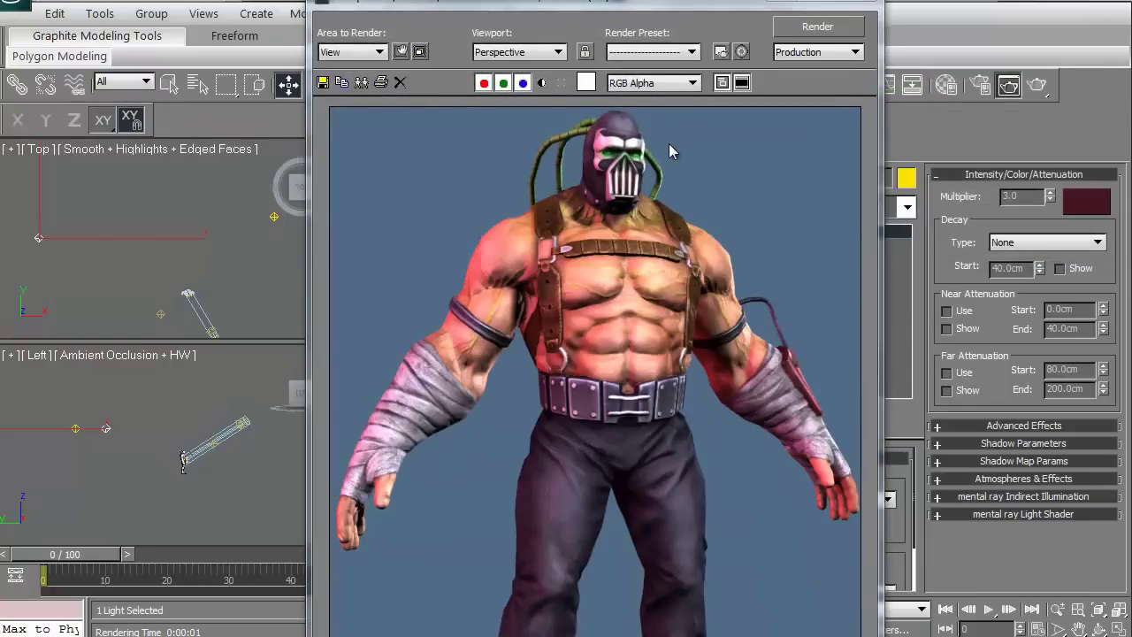
# - Move Omni003 to a new spot in the Top viewport and turn on its shadows
pyautogui.click(852, 7)
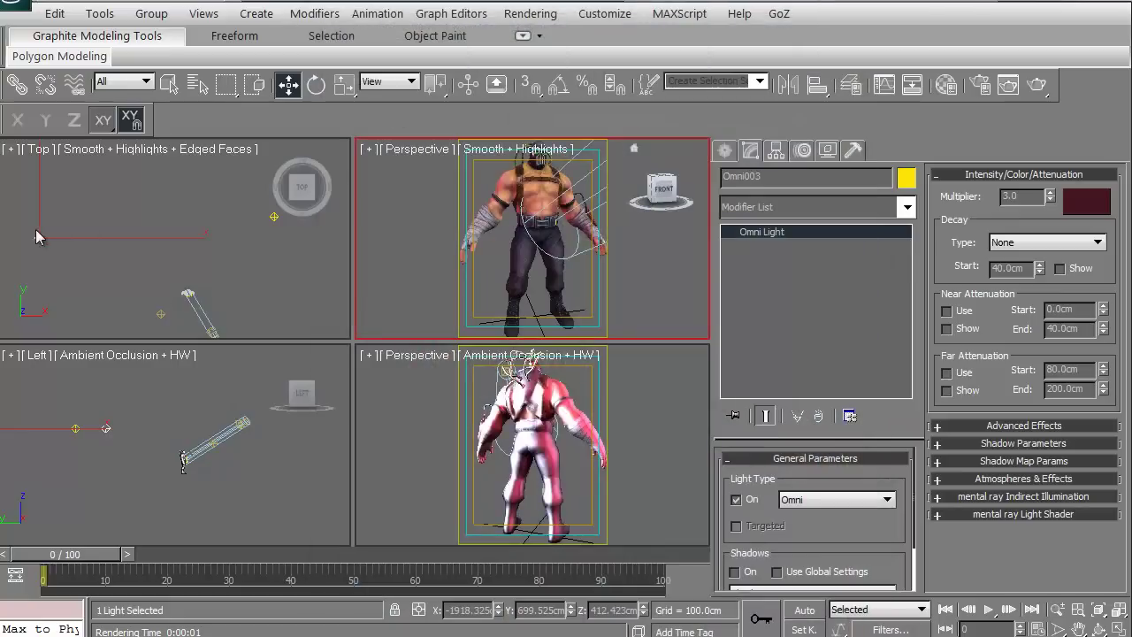
pyautogui.moveTo(37, 236); pyautogui.dragTo(75, 192)
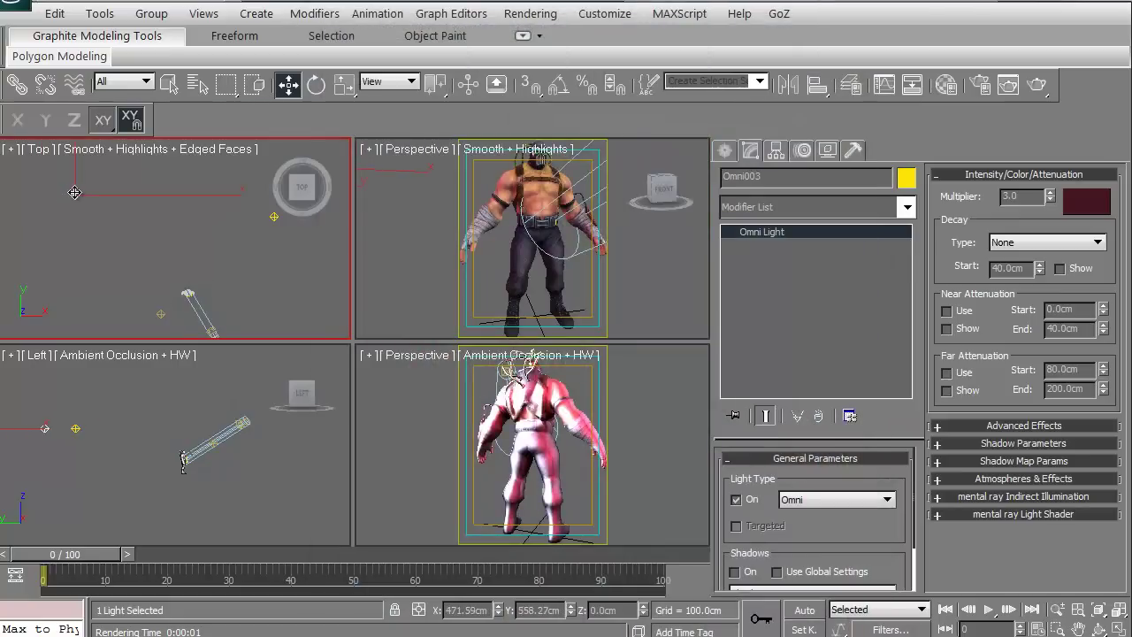
pyautogui.click(1101, 207)
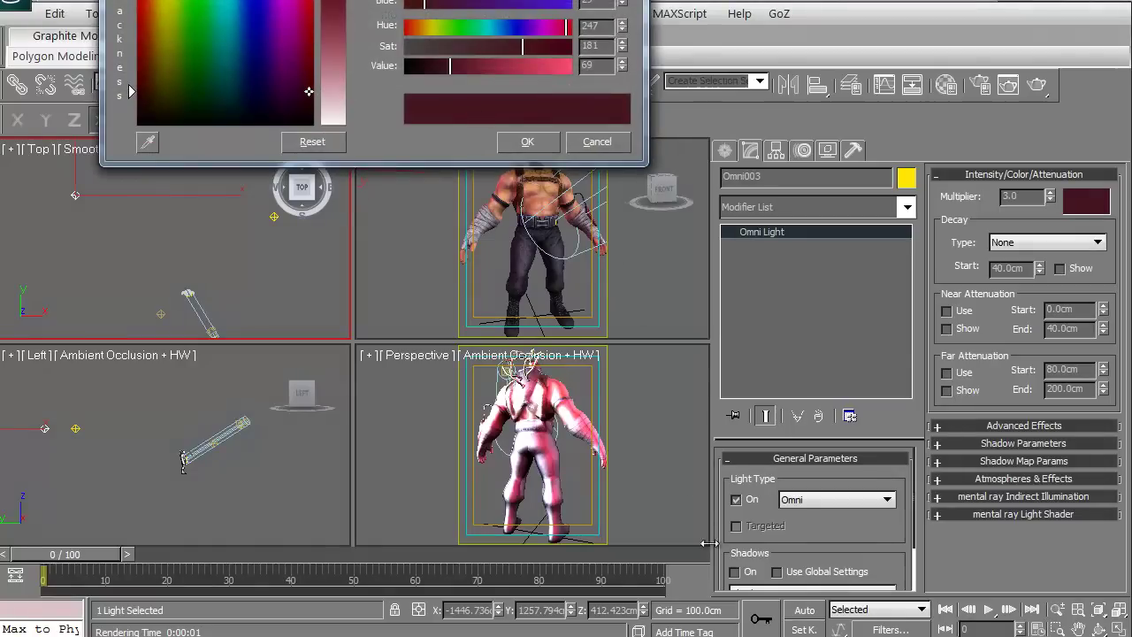
pyautogui.click(734, 571)
pyautogui.press('Escape')
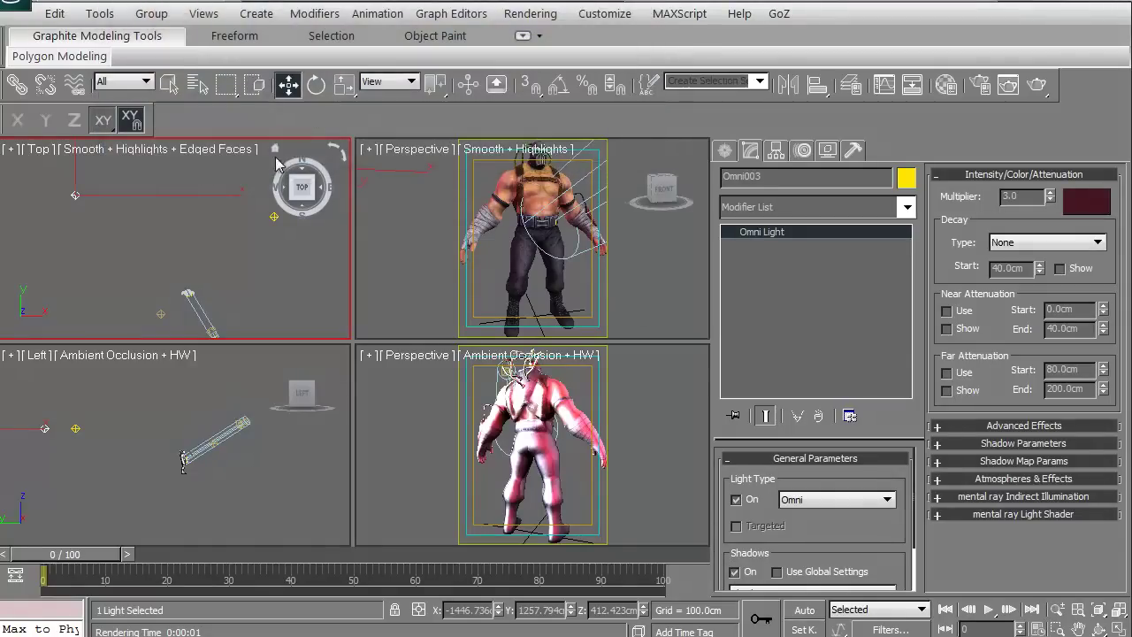
# - Deselect and render the character again from the Perspective view
pyautogui.click(274, 217)
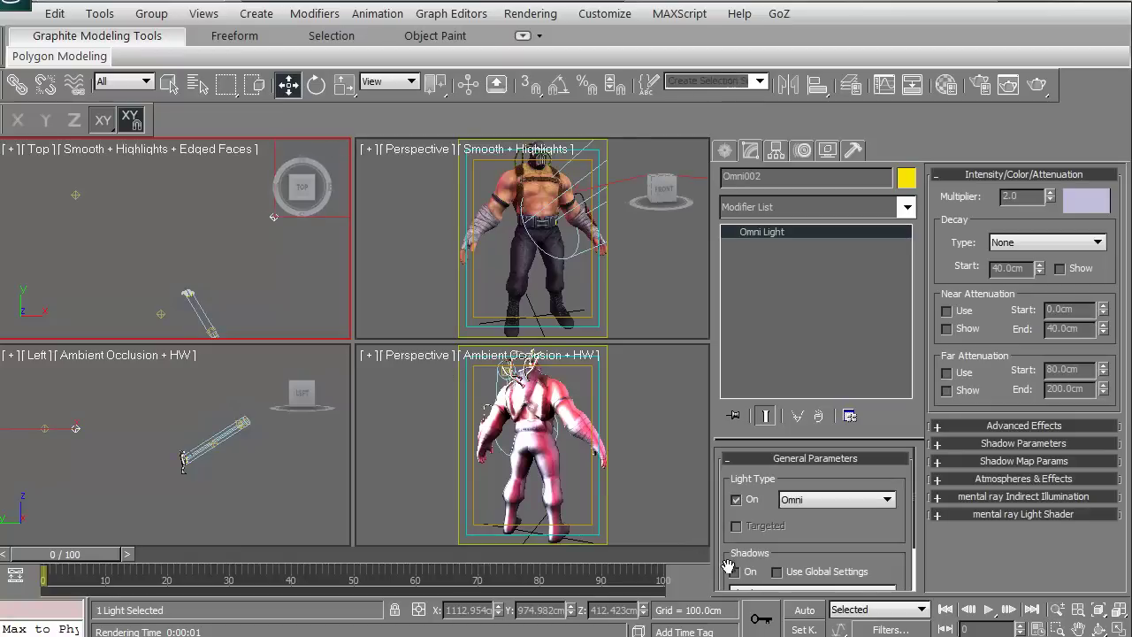
pyautogui.click(510, 288)
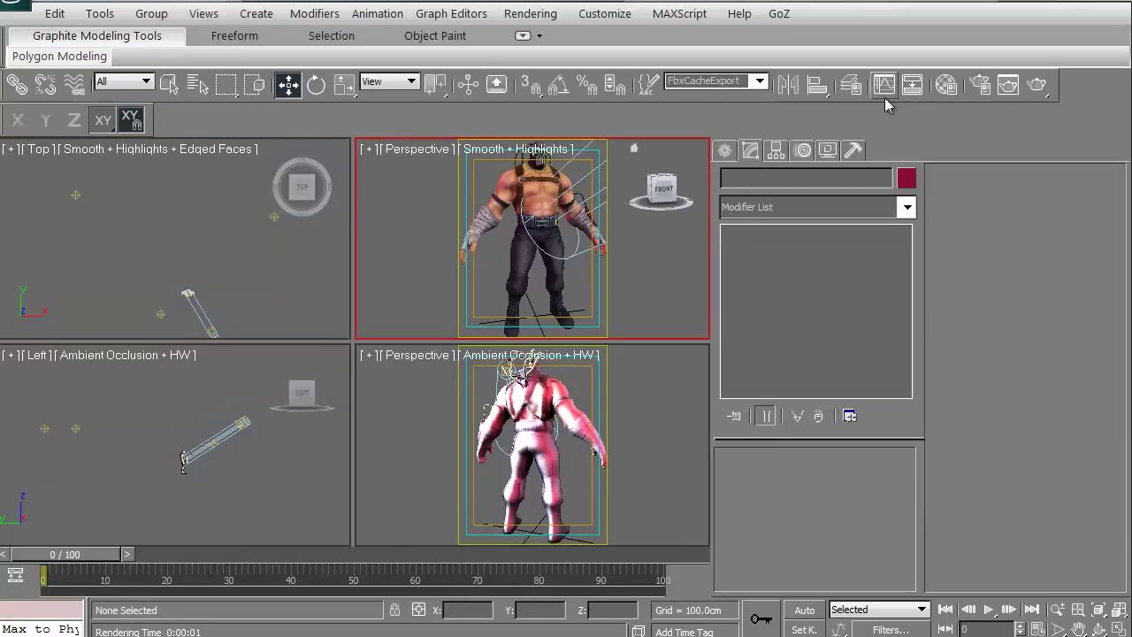
pyautogui.click(1030, 90)
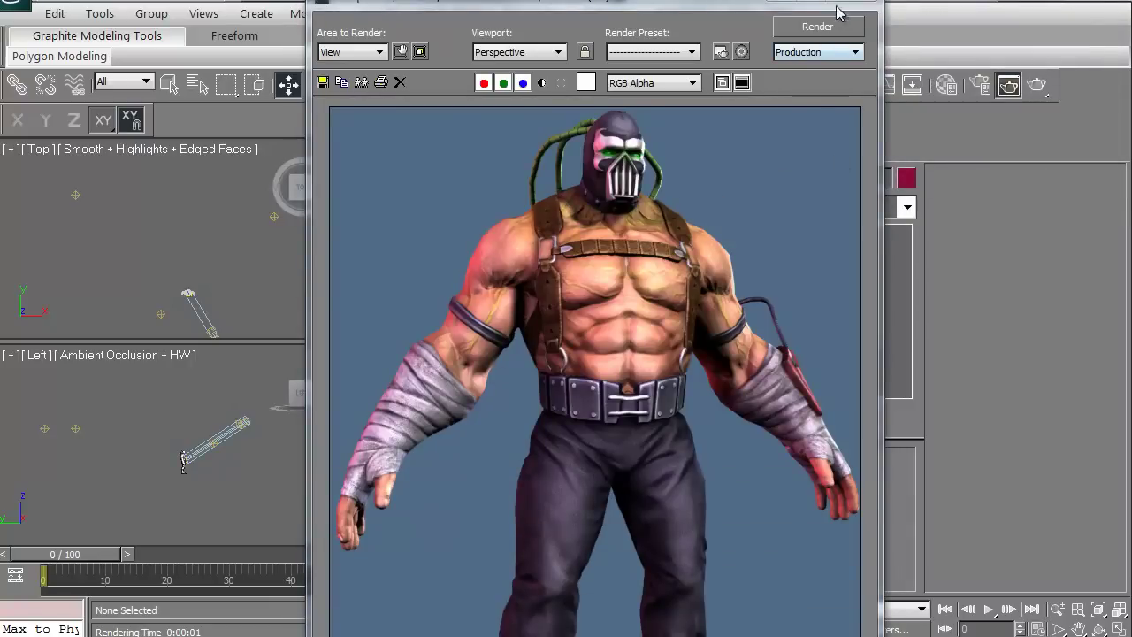
# - Move Omni002 and give it a bluish colour at a 3.0 multiplier
pyautogui.click(847, 5)
pyautogui.click(274, 222)
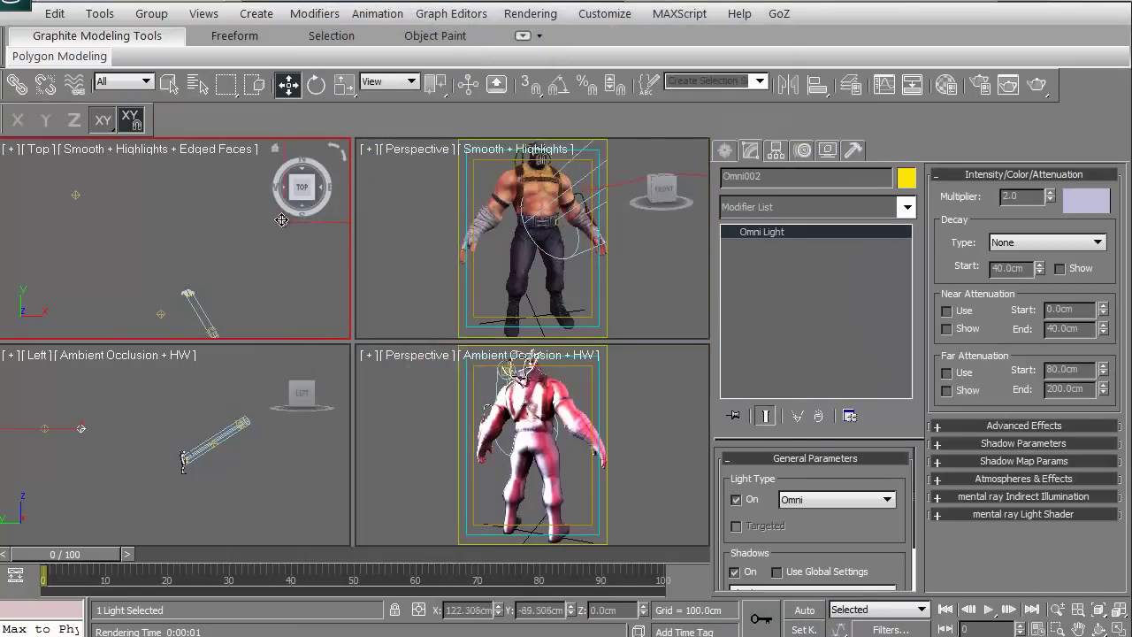
pyautogui.moveTo(305, 233); pyautogui.dragTo(318, 254)
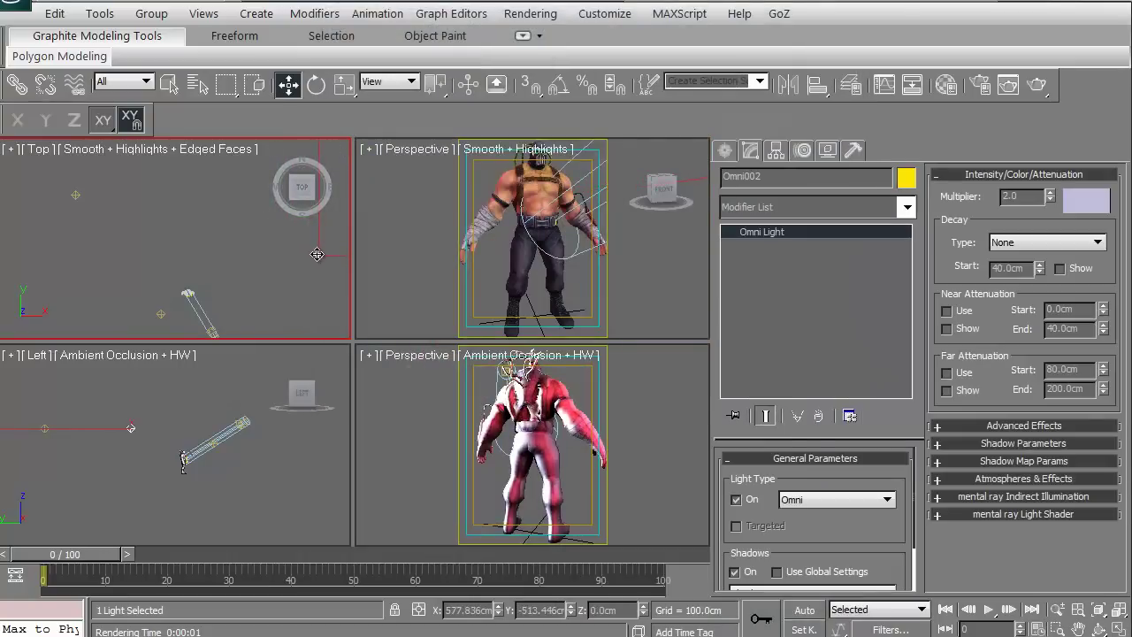
pyautogui.click(1088, 202)
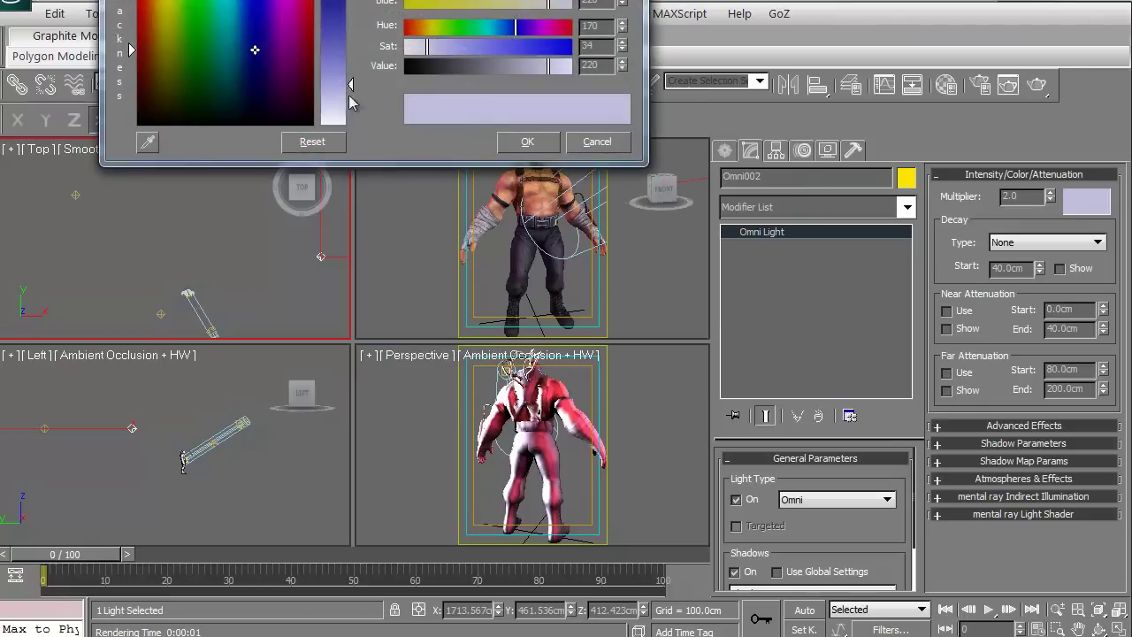
pyautogui.moveTo(344, 99); pyautogui.dragTo(347, 46)
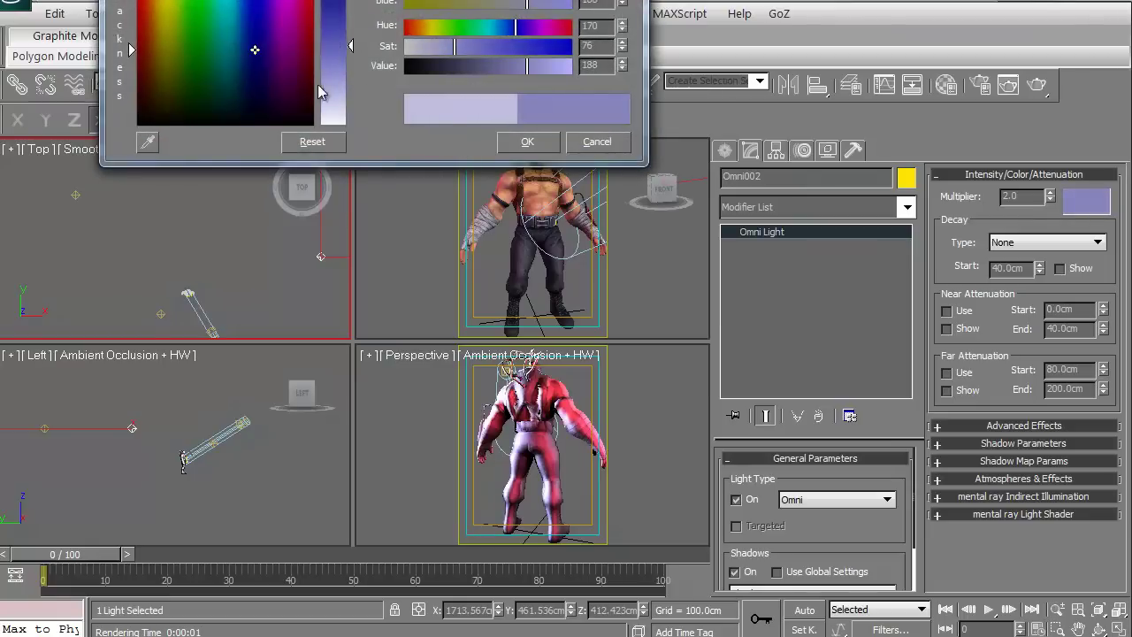
pyautogui.click(525, 141)
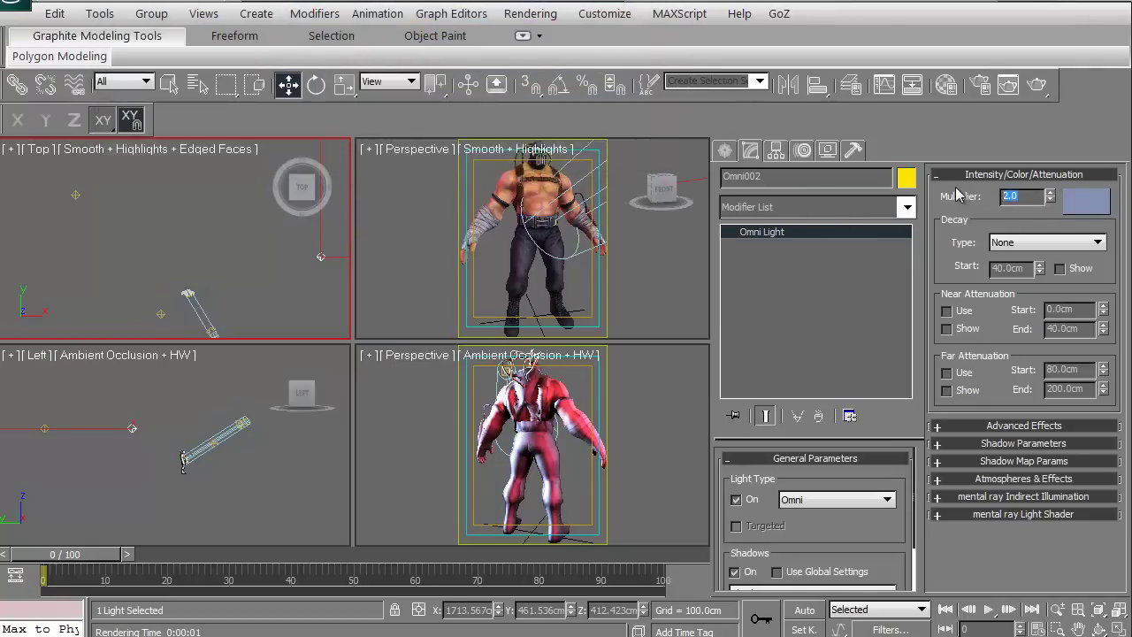
pyautogui.write('3')
pyautogui.press('Return')
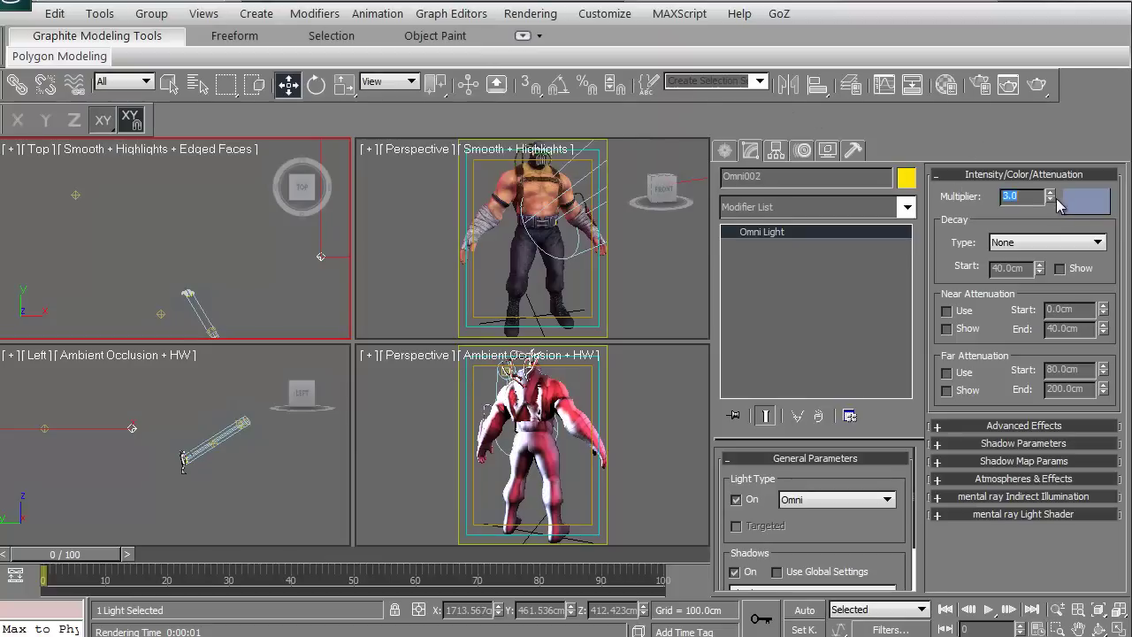
# - Darken Omni002's blue to a deep slate-blue
pyautogui.click(1087, 201)
pyautogui.moveTo(349, 44); pyautogui.dragTo(348, 7)
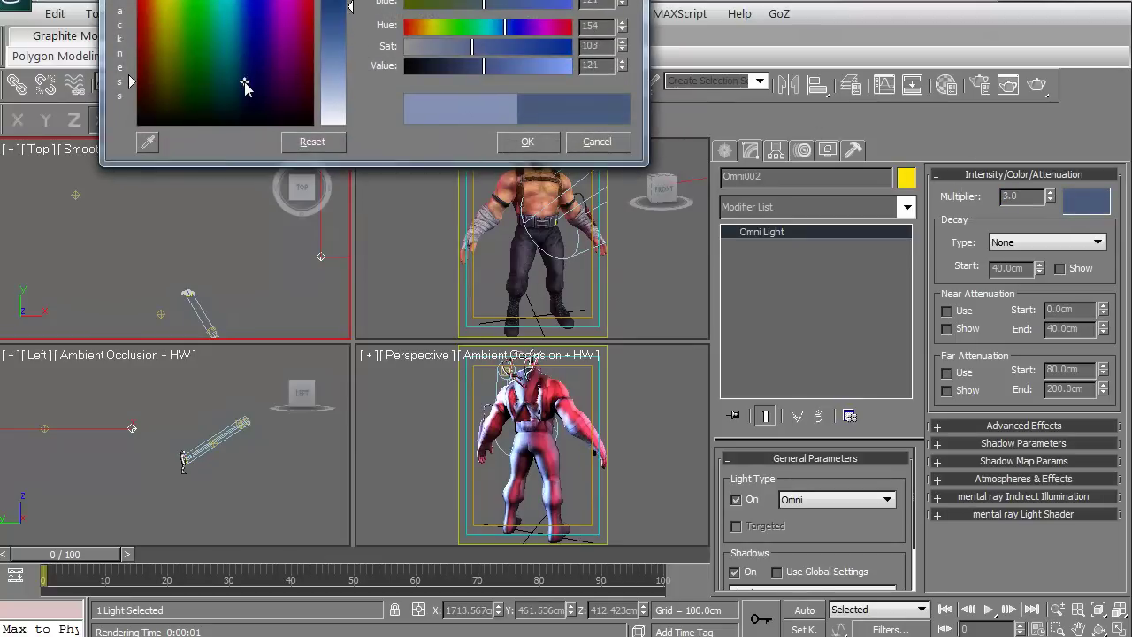
pyautogui.click(513, 144)
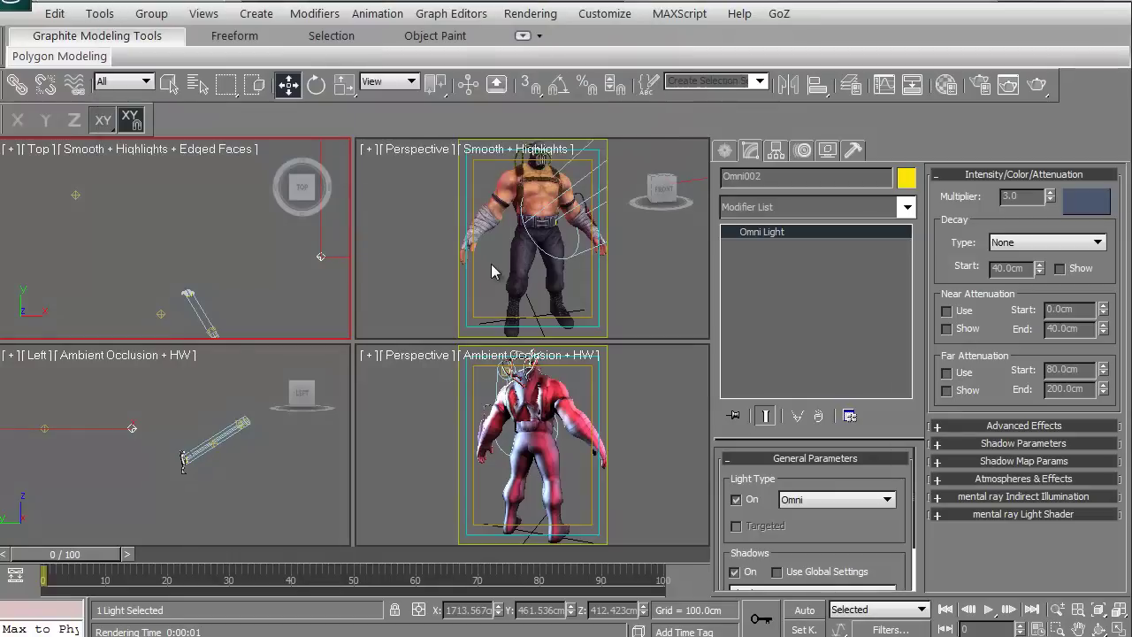
pyautogui.click(505, 265)
# - Render the character and resize the render window to show the full figure with boots
pyautogui.click(1037, 84)
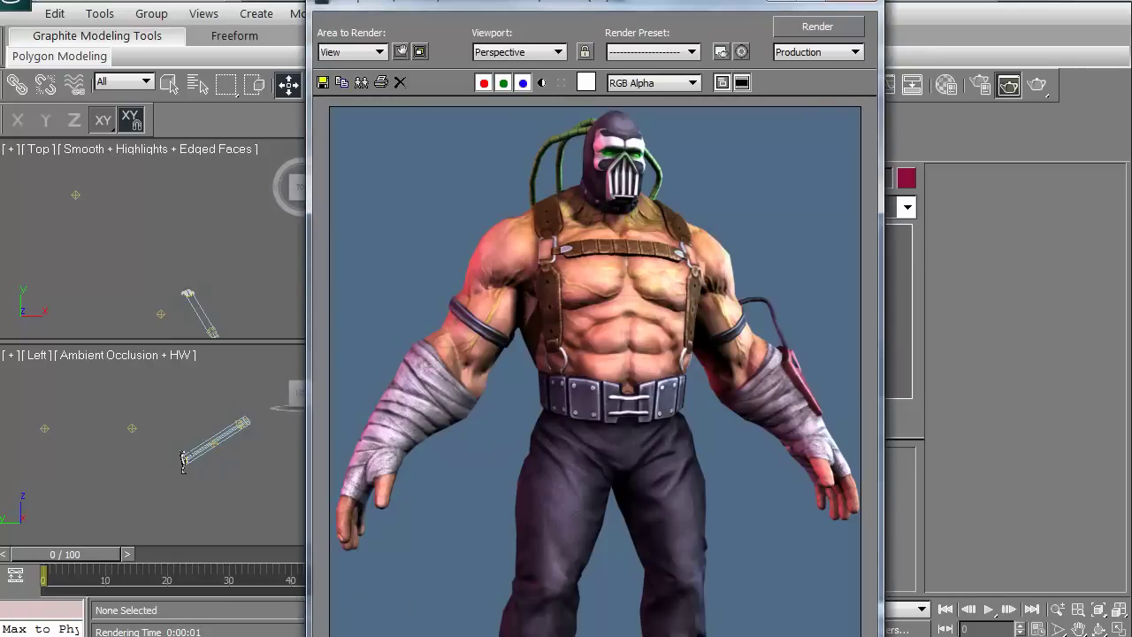
pyautogui.moveTo(512, 6); pyautogui.dragTo(445, 0)
pyautogui.scroll(-3, 453, 346)
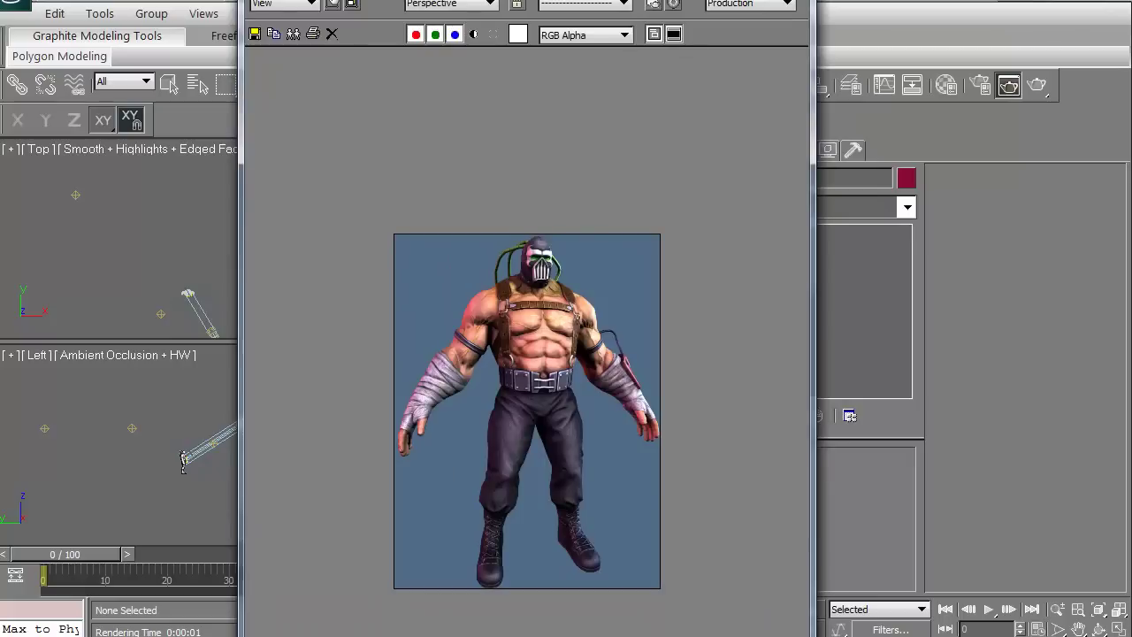
pyautogui.moveTo(347, 633); pyautogui.dragTo(367, 463)
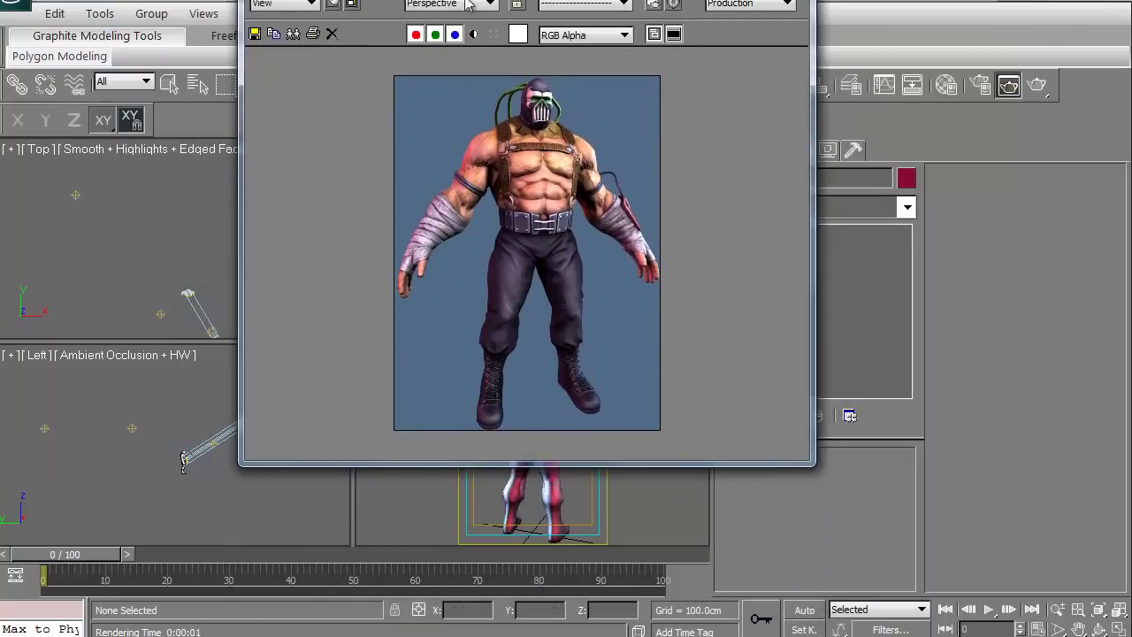
pyautogui.moveTo(417, 274); pyautogui.dragTo(577, 380)
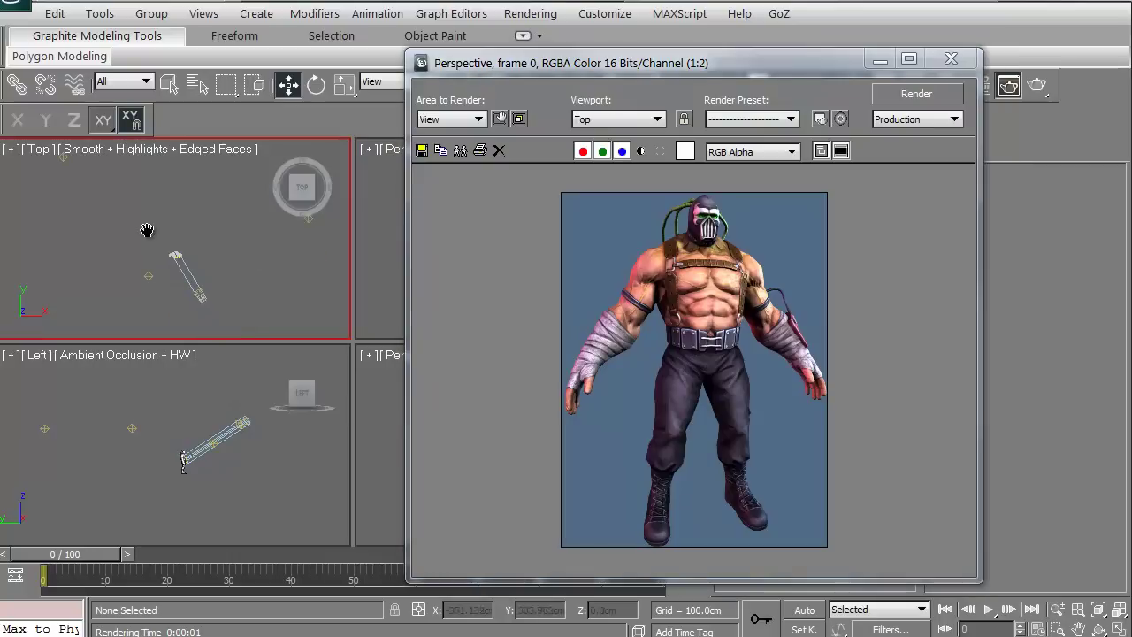
pyautogui.moveTo(186, 295); pyautogui.dragTo(179, 266, button='middle')
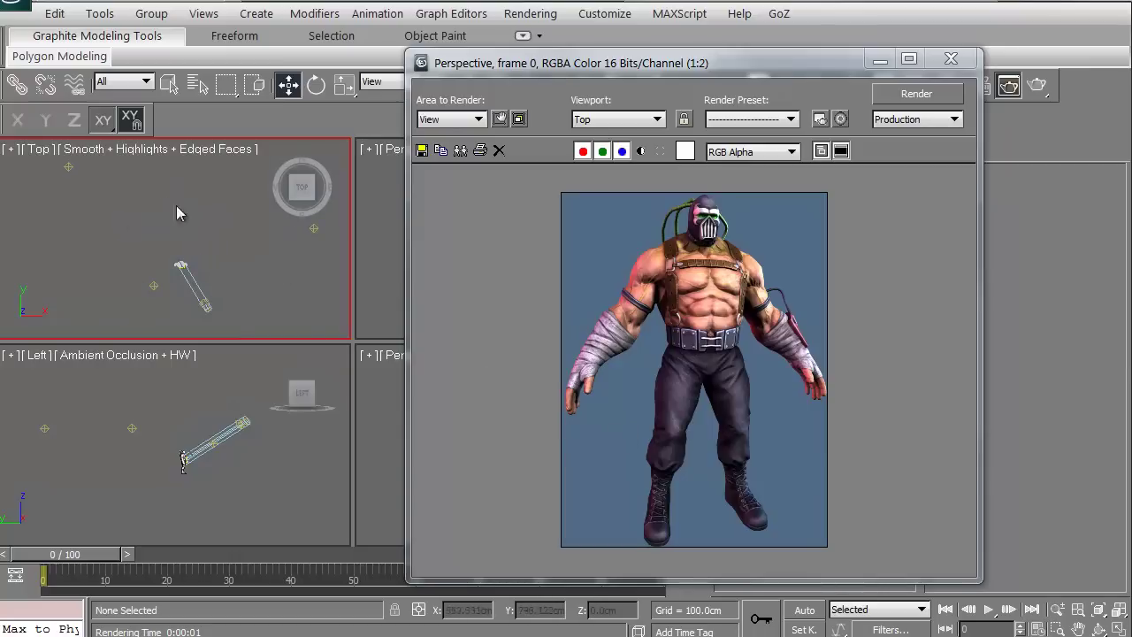
pyautogui.click(207, 310)
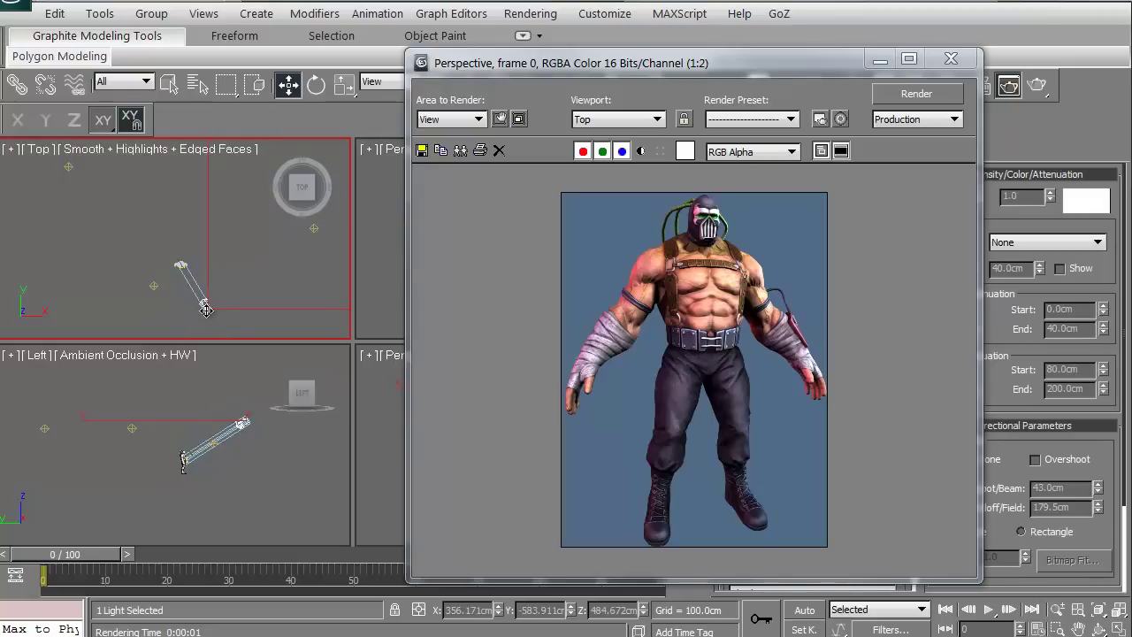
pyautogui.click(152, 289)
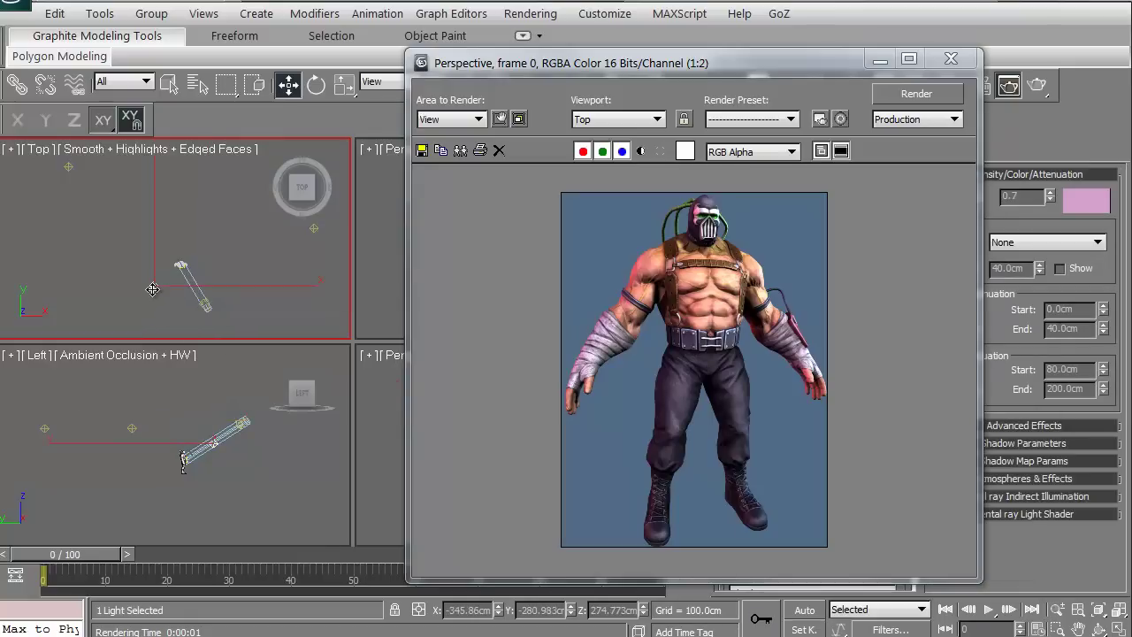
pyautogui.click(313, 228)
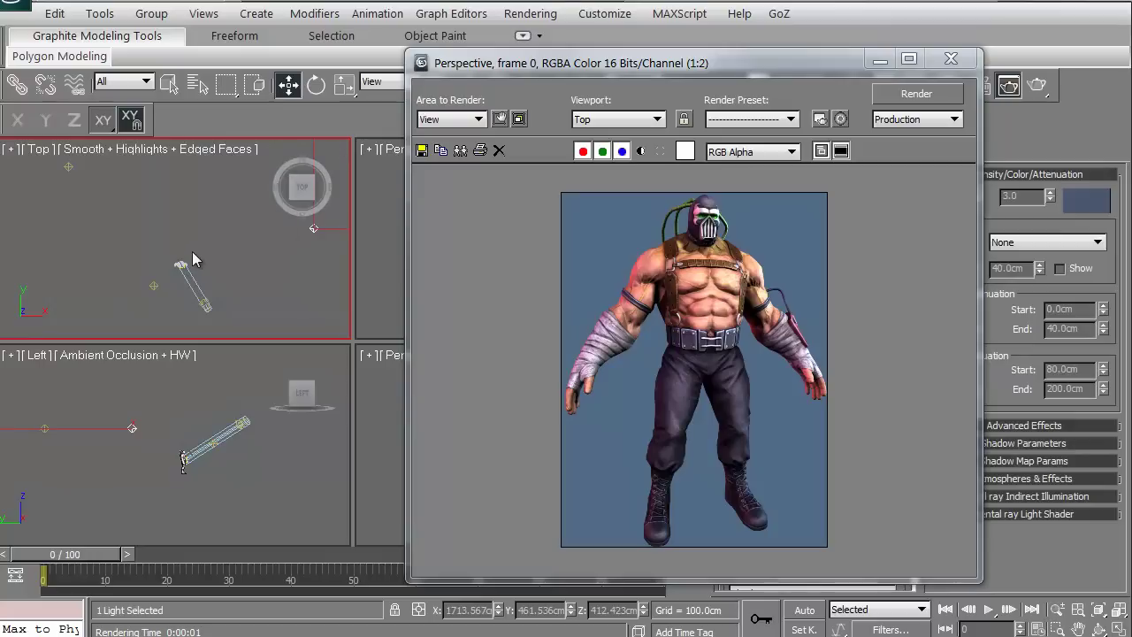